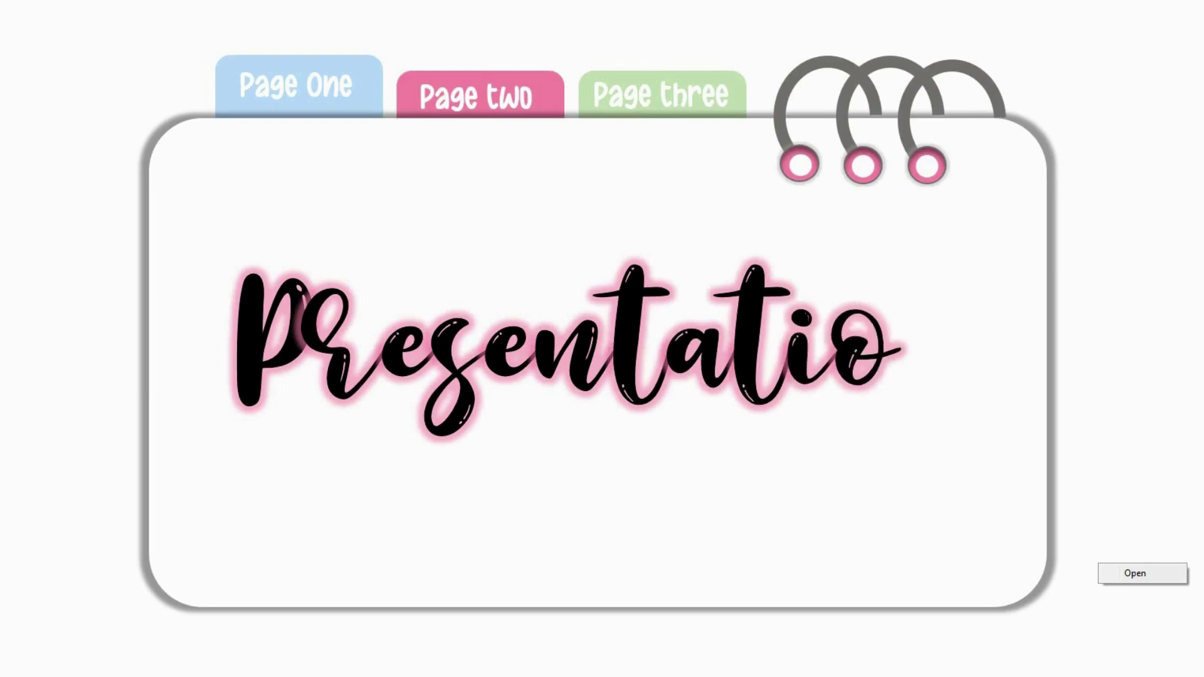
- Advance the slide show from the Presentation title slide to the Page two slide
left_click(468, 97)
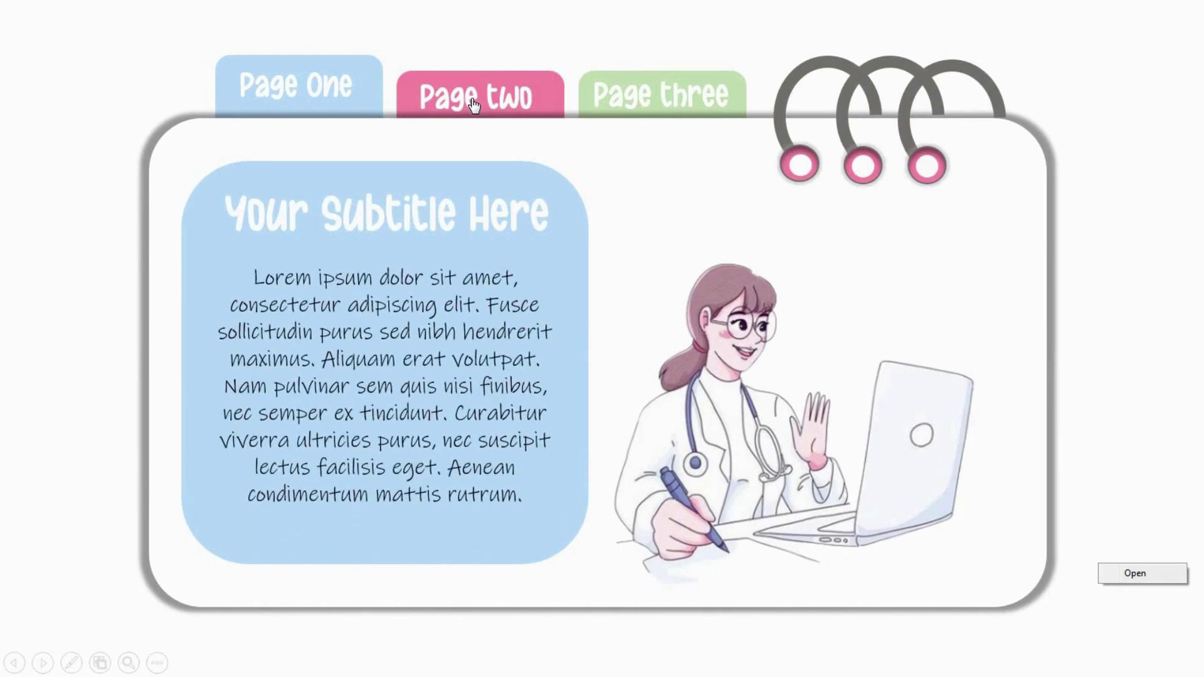
- Test the Page two and Page three tab hyperlinks during the slide show
left_click(472, 98)
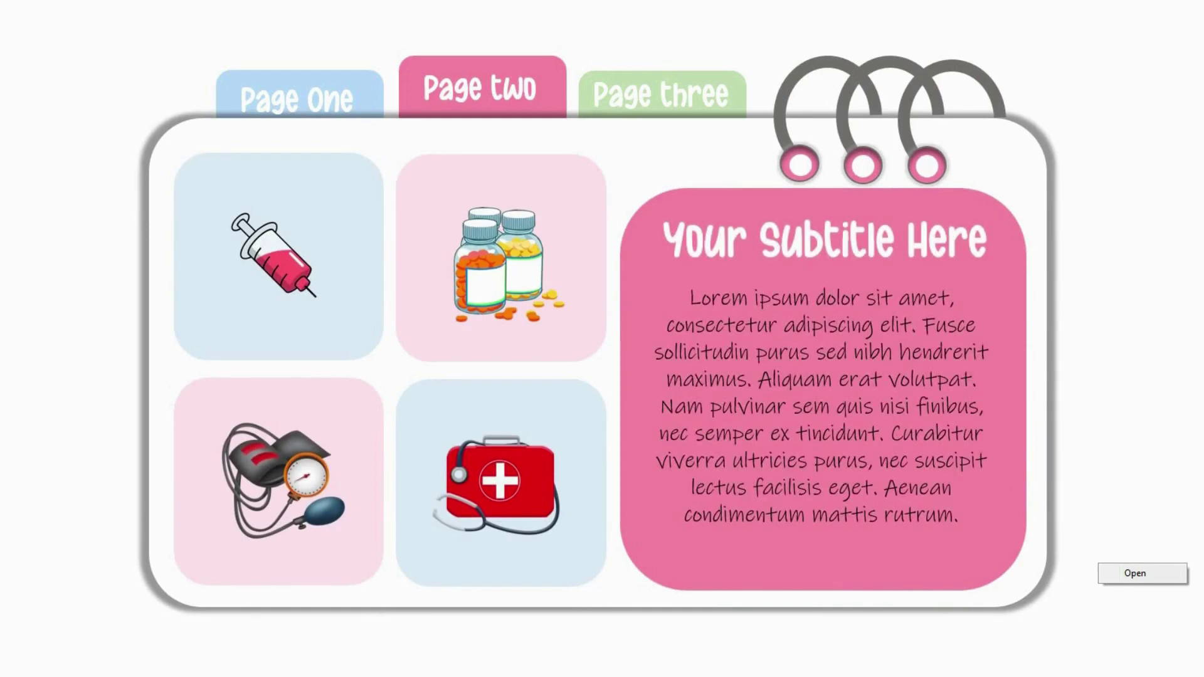
left_click(692, 96)
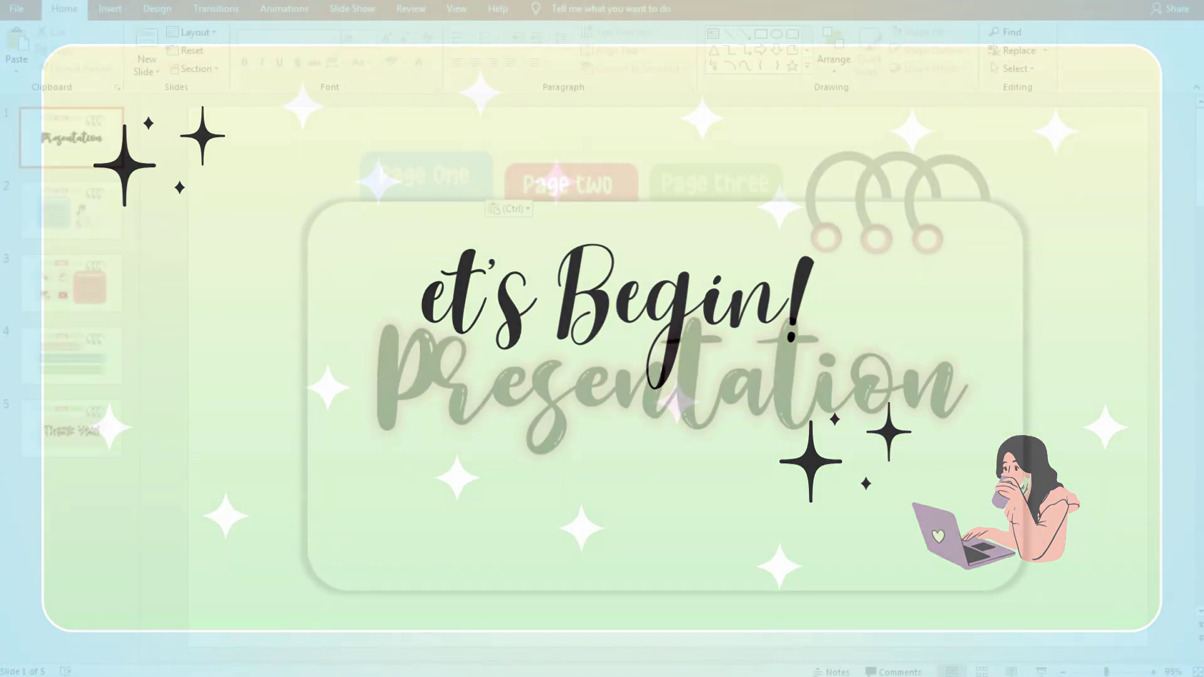
- Give the Presentation title text box an Appear entrance animation
left_click(424, 312)
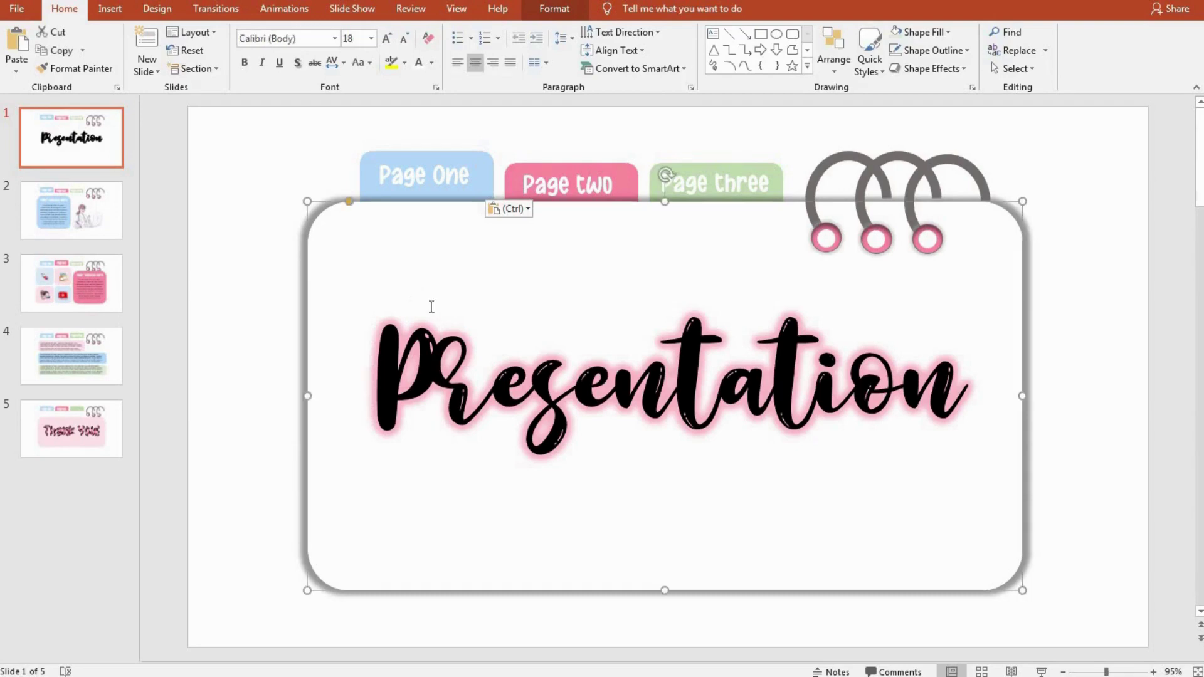
left_click(411, 302)
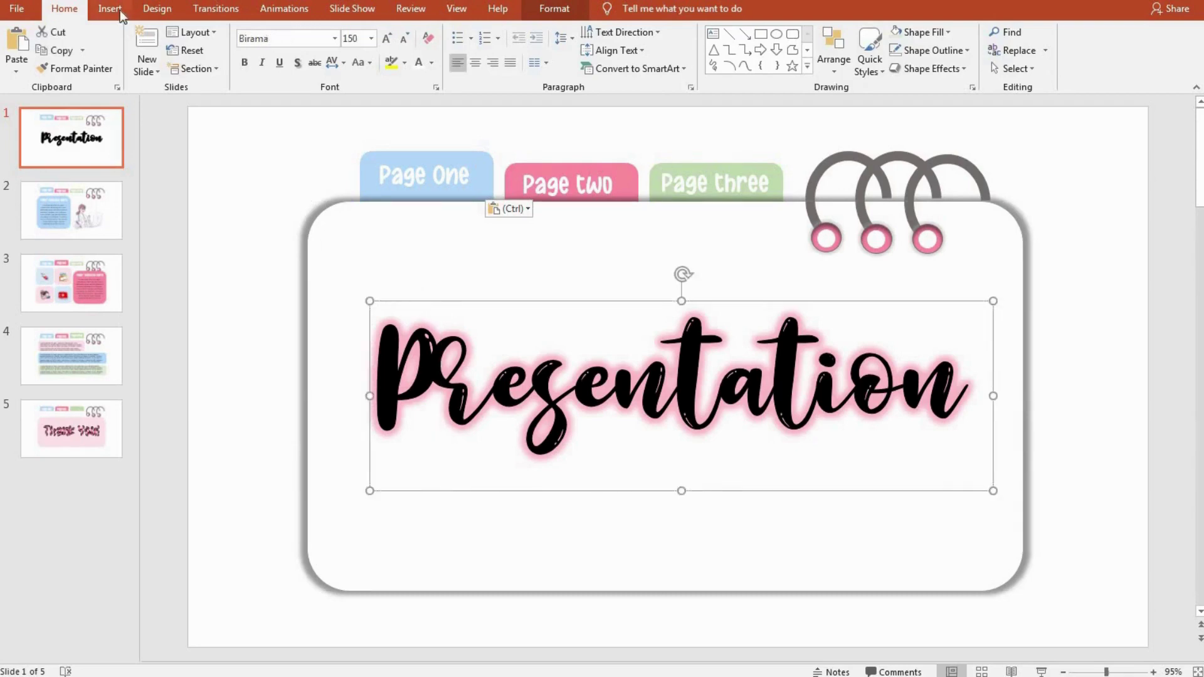
left_click(120, 12)
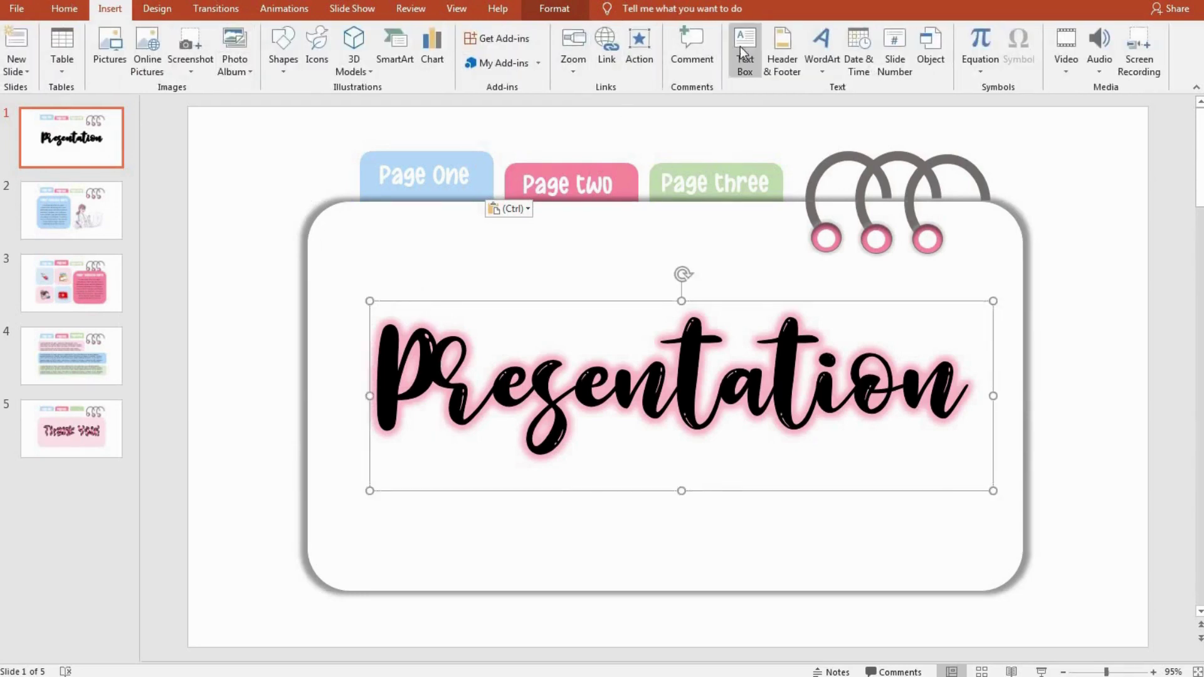
left_click(212, 8)
left_click(276, 9)
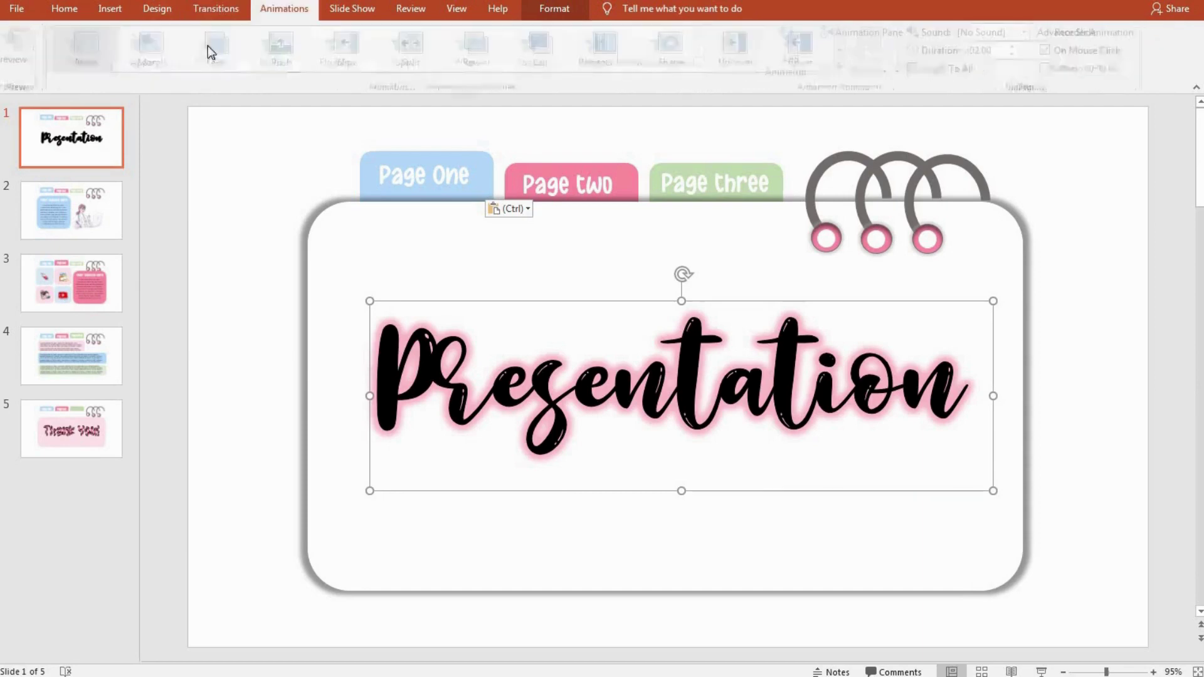
left_click(161, 51)
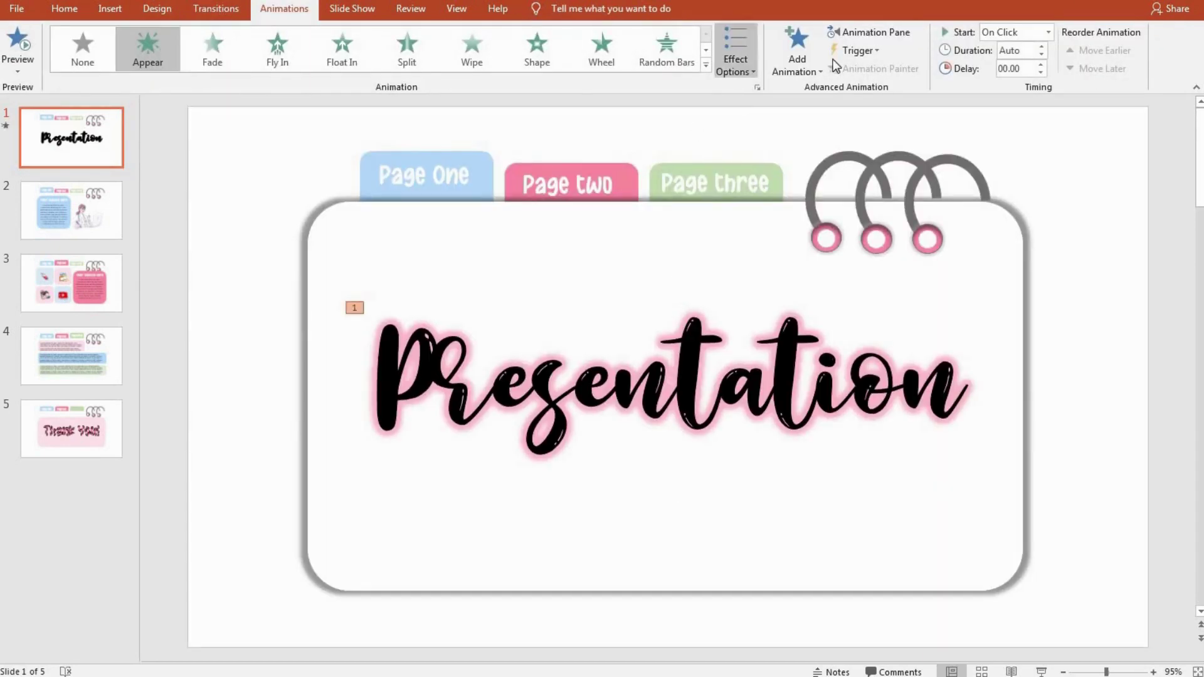
- Set the title animation to animate by letter with a 0.5-second delay between letters
left_click(871, 32)
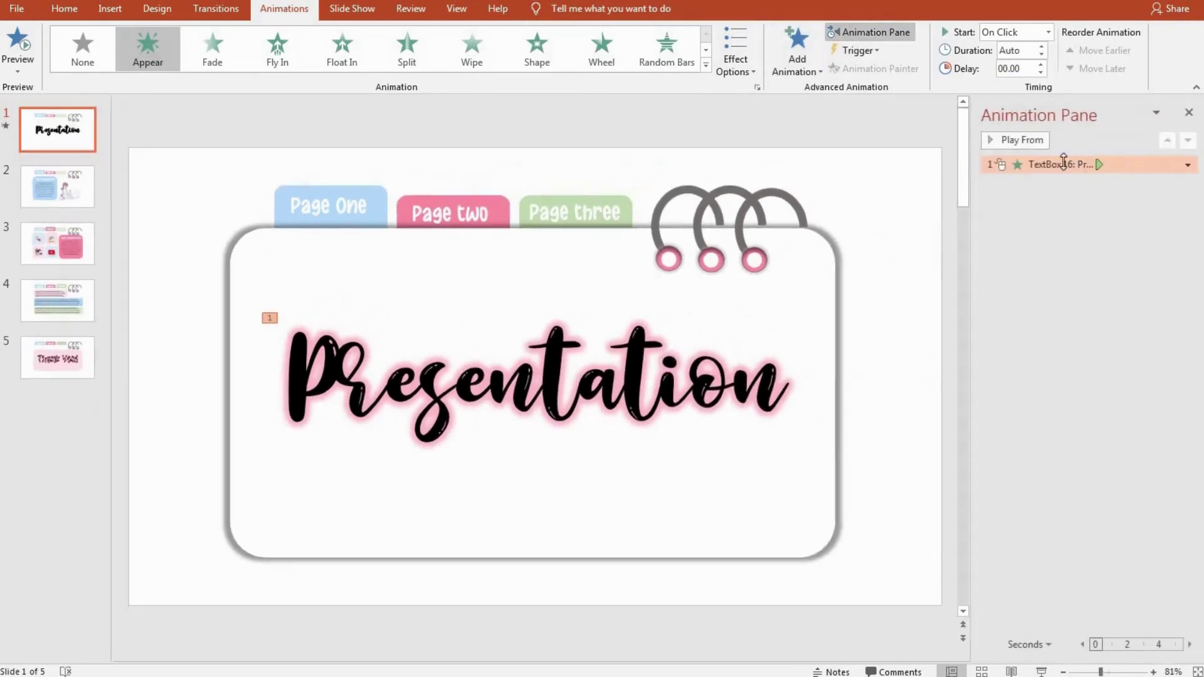
right_click(1064, 163)
left_click(1108, 261)
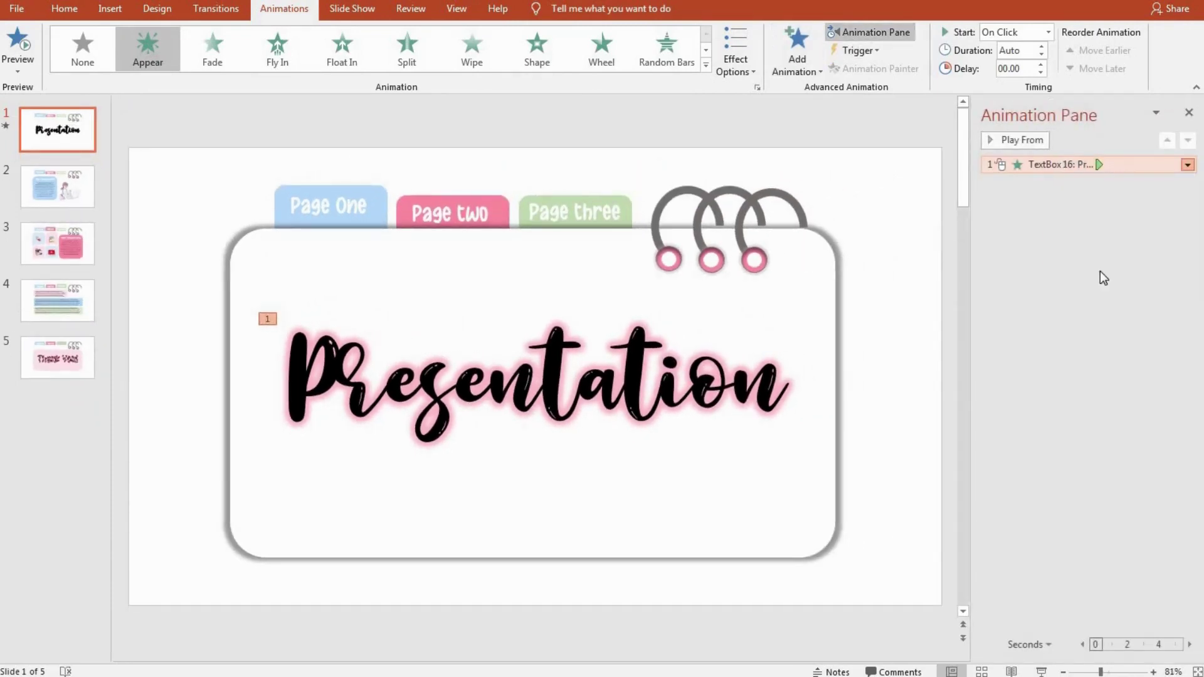
left_click(219, 276)
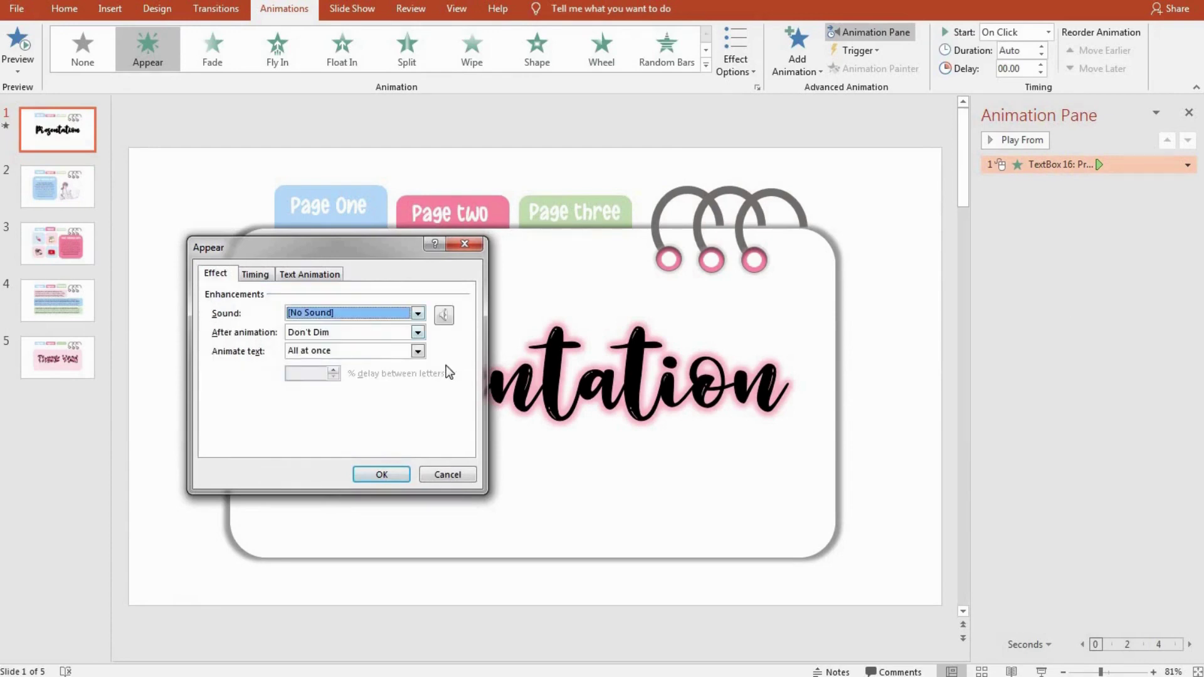
left_click(417, 351)
left_click(355, 389)
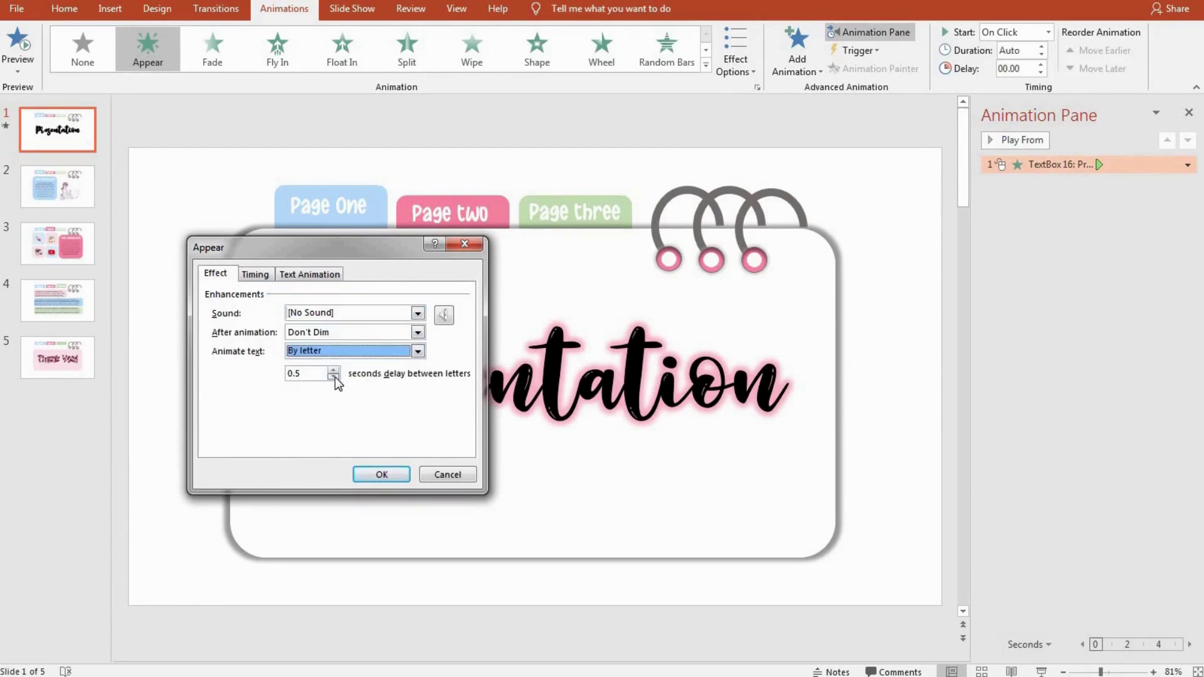
left_click(334, 378)
left_click(376, 475)
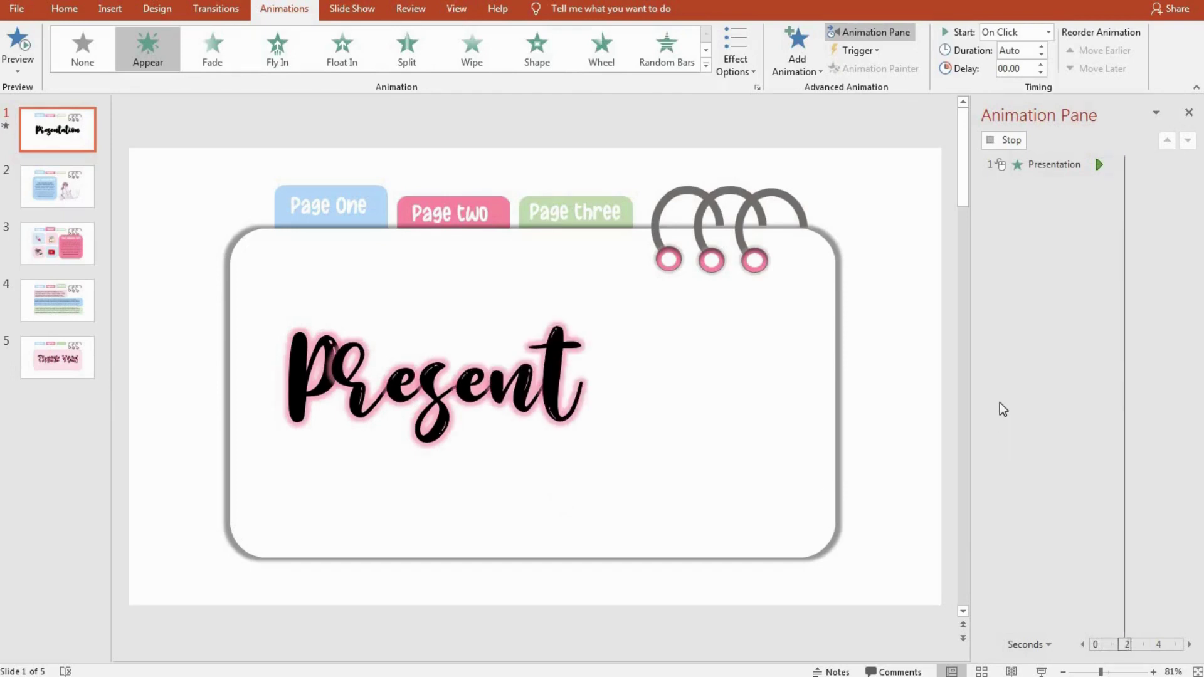
left_click(1189, 113)
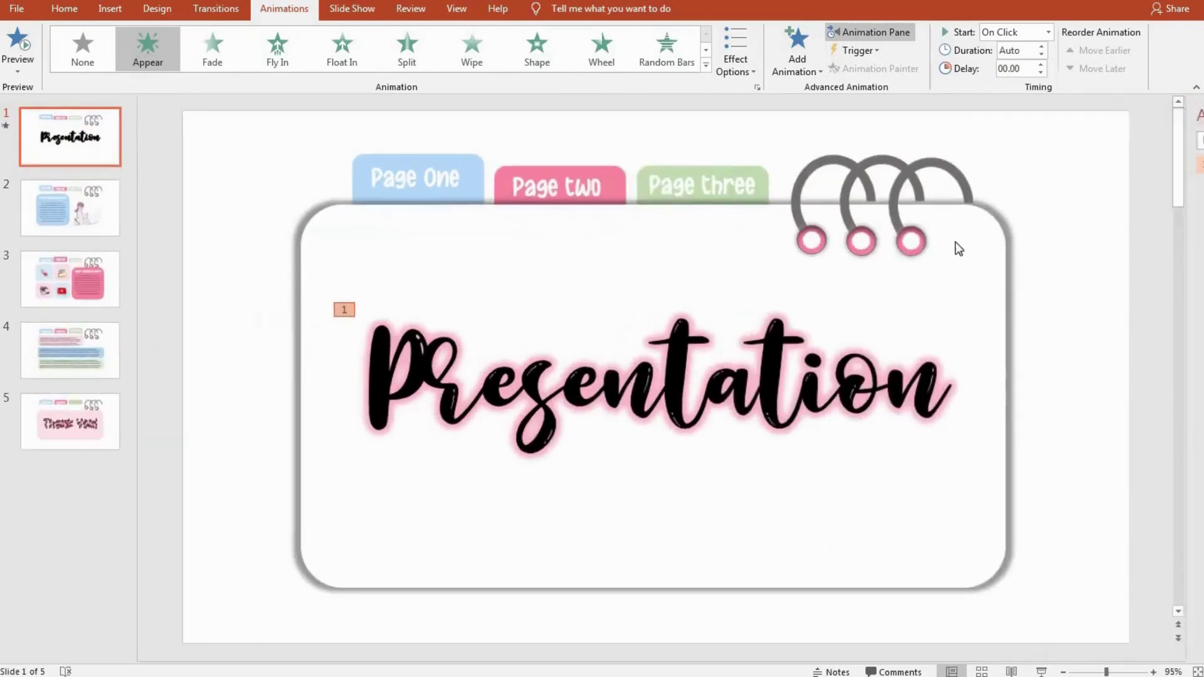
- Browse to slide 2 and back to slide 1
left_click(106, 223)
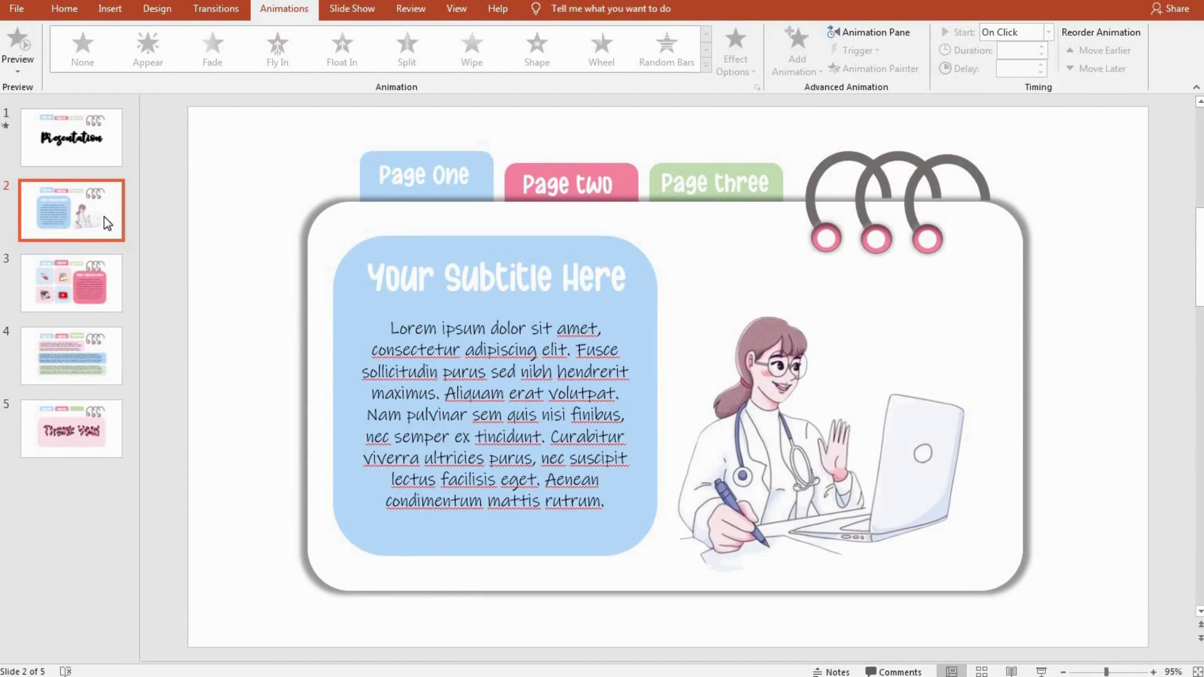
left_click(84, 156)
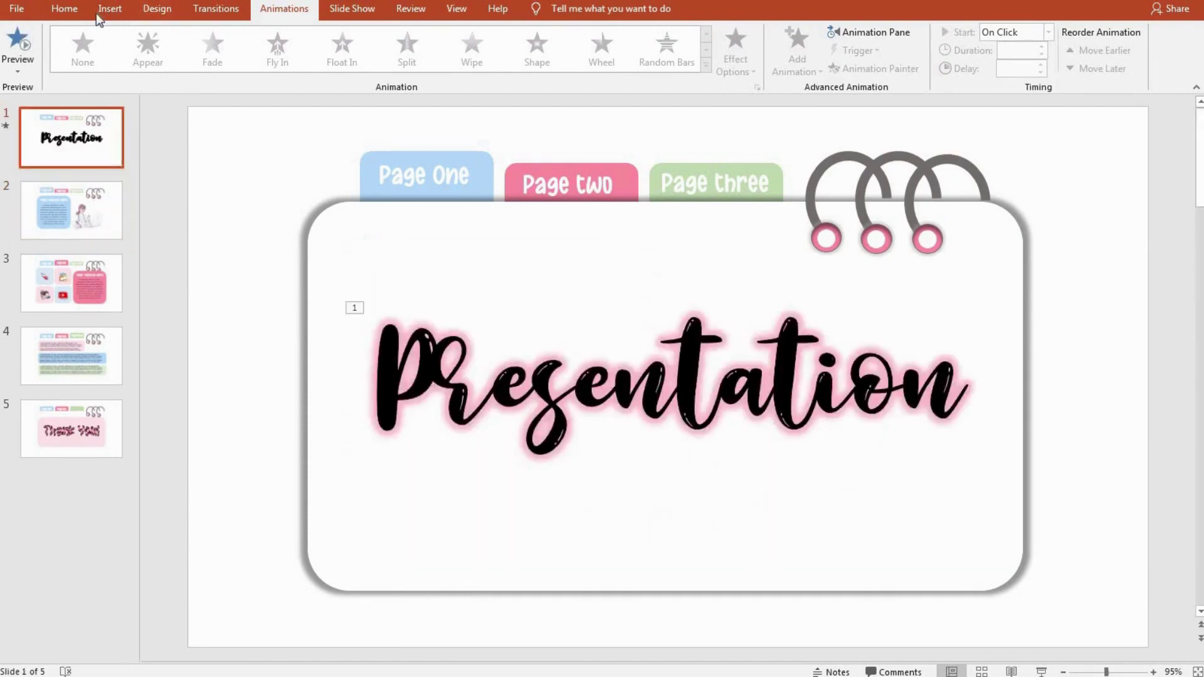
left_click(96, 13)
- After trying Push and Random Bars, give slide 1 a 0.75-second Uncover transition
left_click(210, 10)
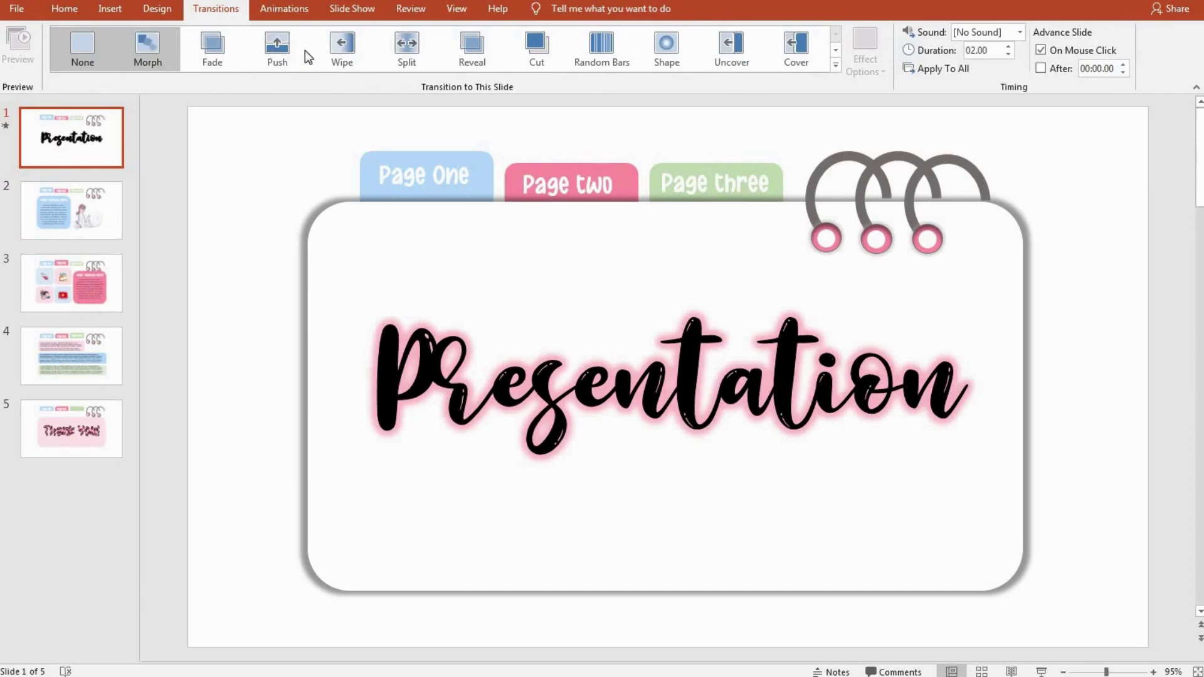
left_click(284, 49)
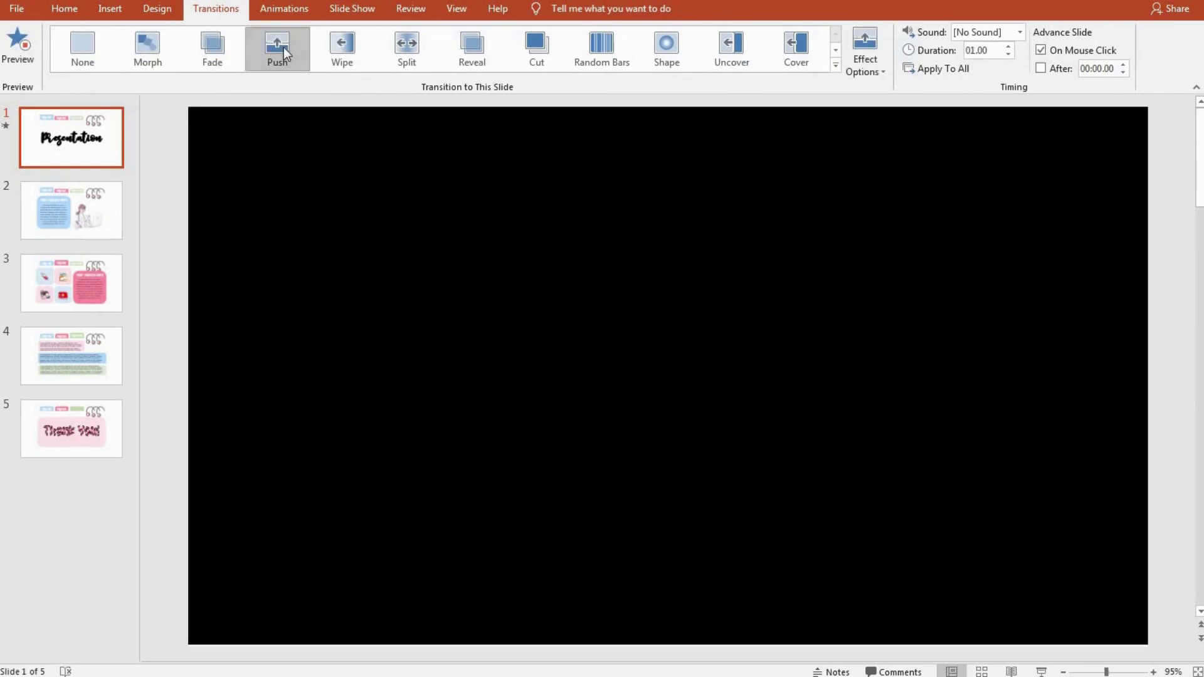
left_click(594, 56)
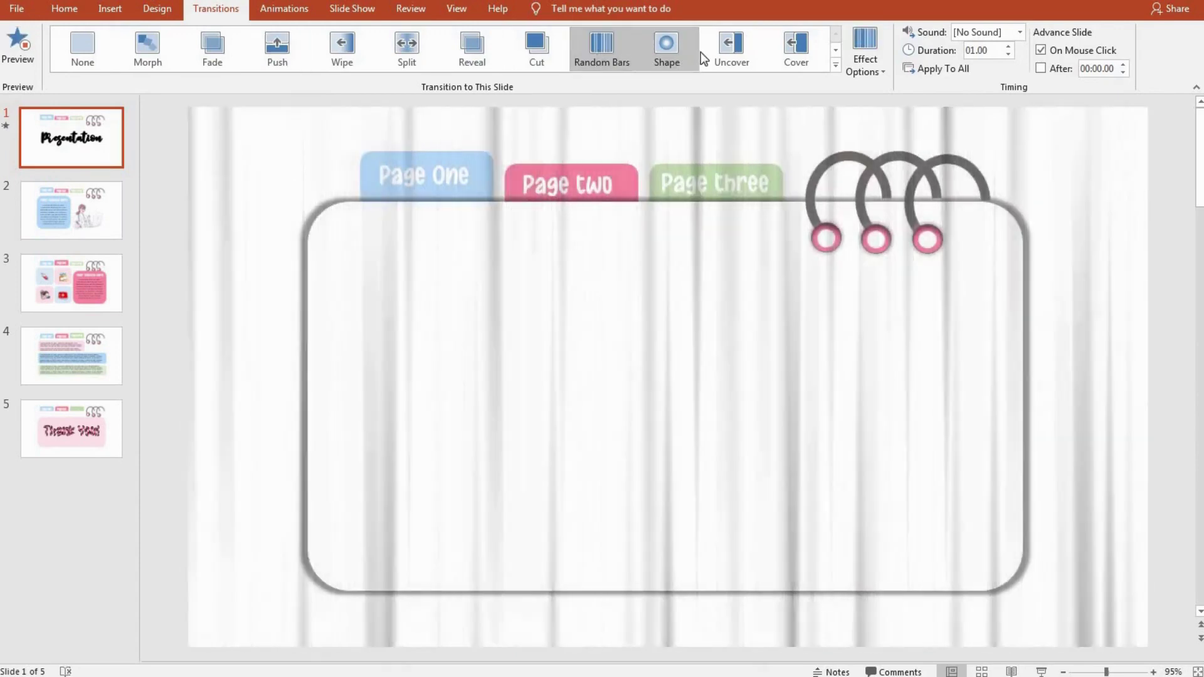
left_click(701, 52)
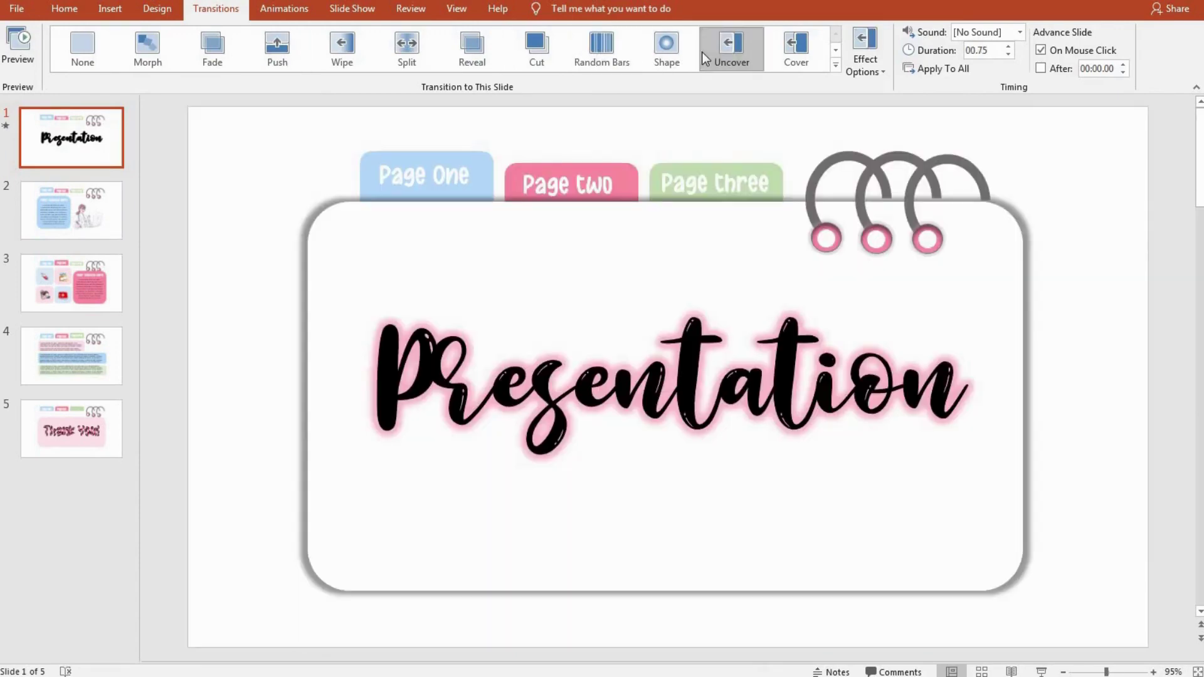
left_click(709, 52)
left_click(716, 50)
- Give slide 2 a 1-second Cover transition
left_click(79, 195)
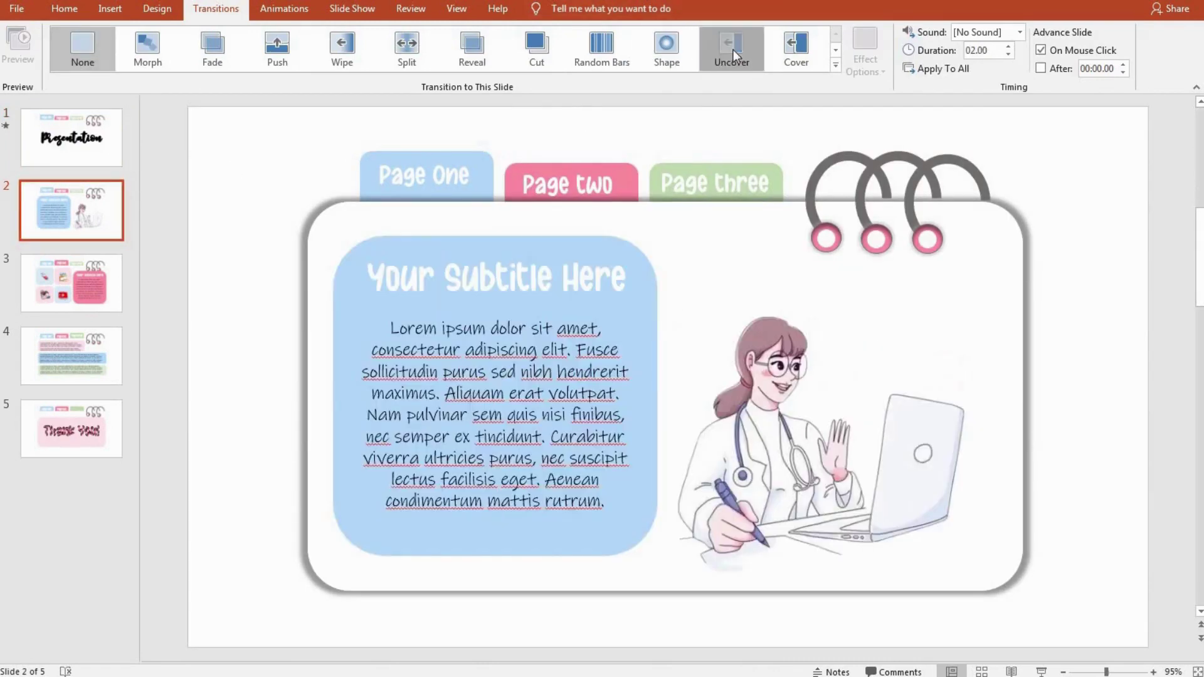
left_click(732, 51)
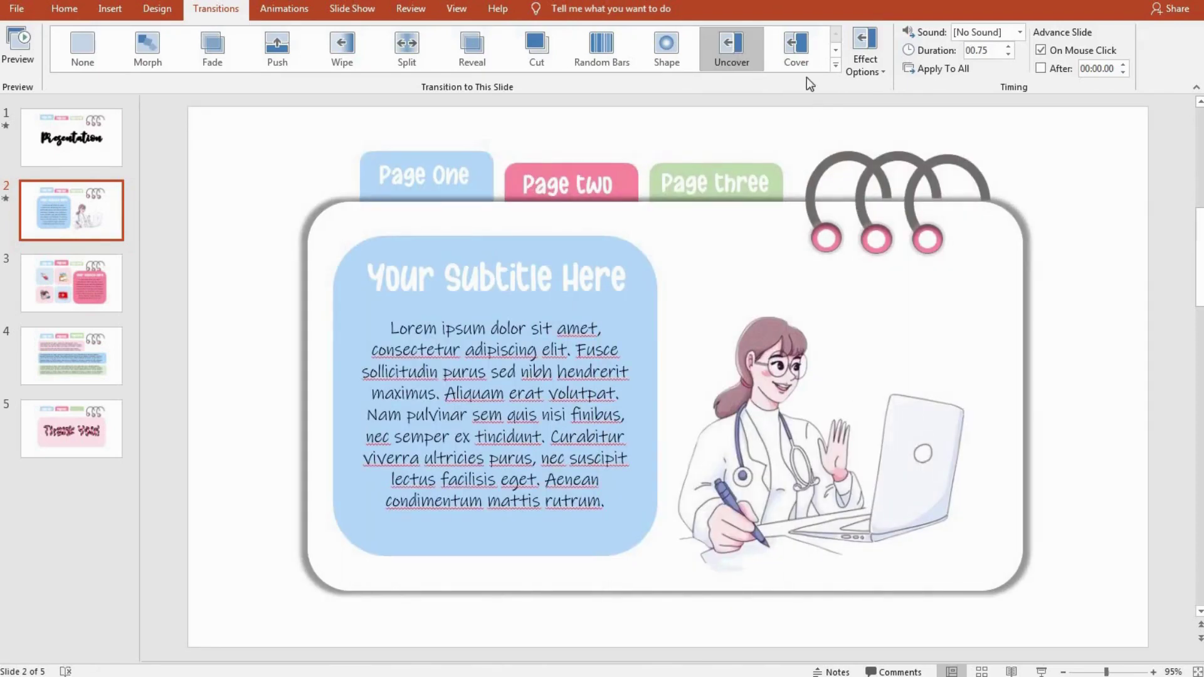
left_click(796, 48)
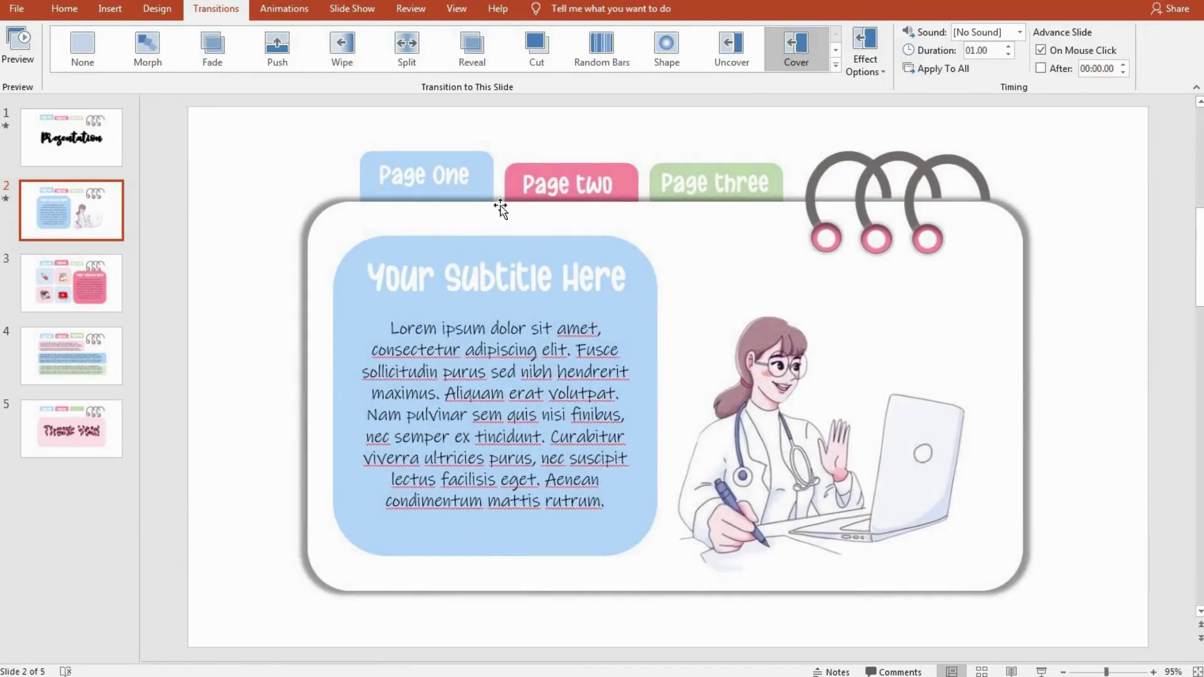
left_click(511, 243)
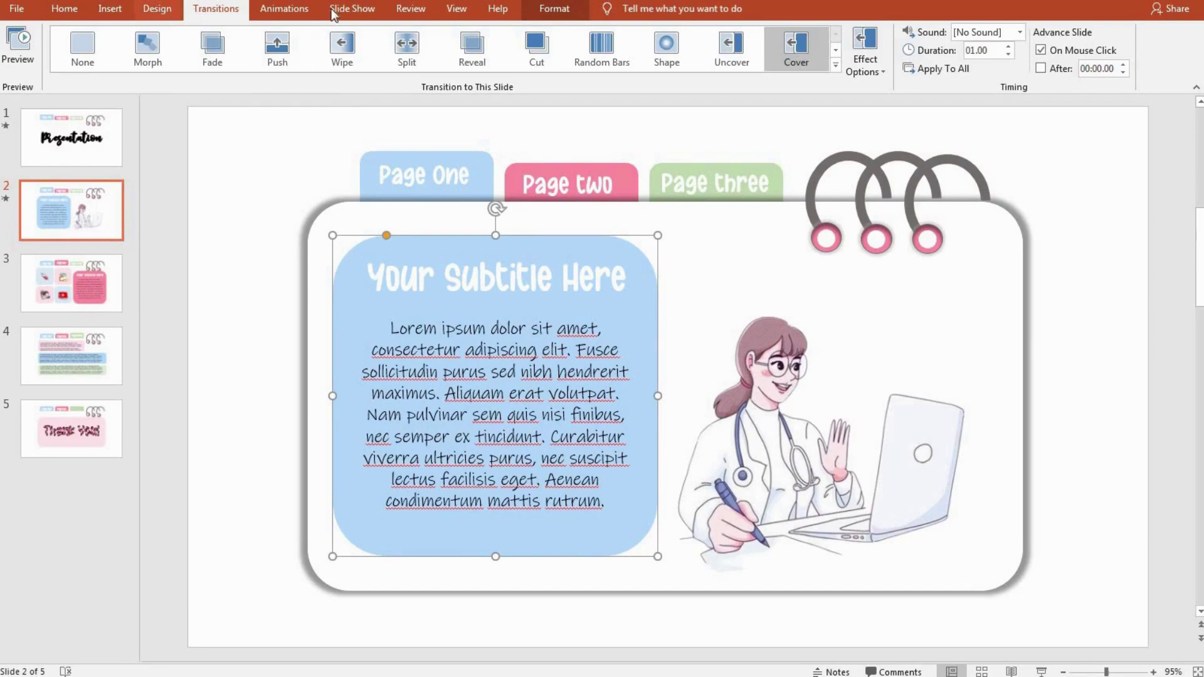
- Apply the Zoom entrance effect to the blue text panel from More Entrance Effects
left_click(295, 14)
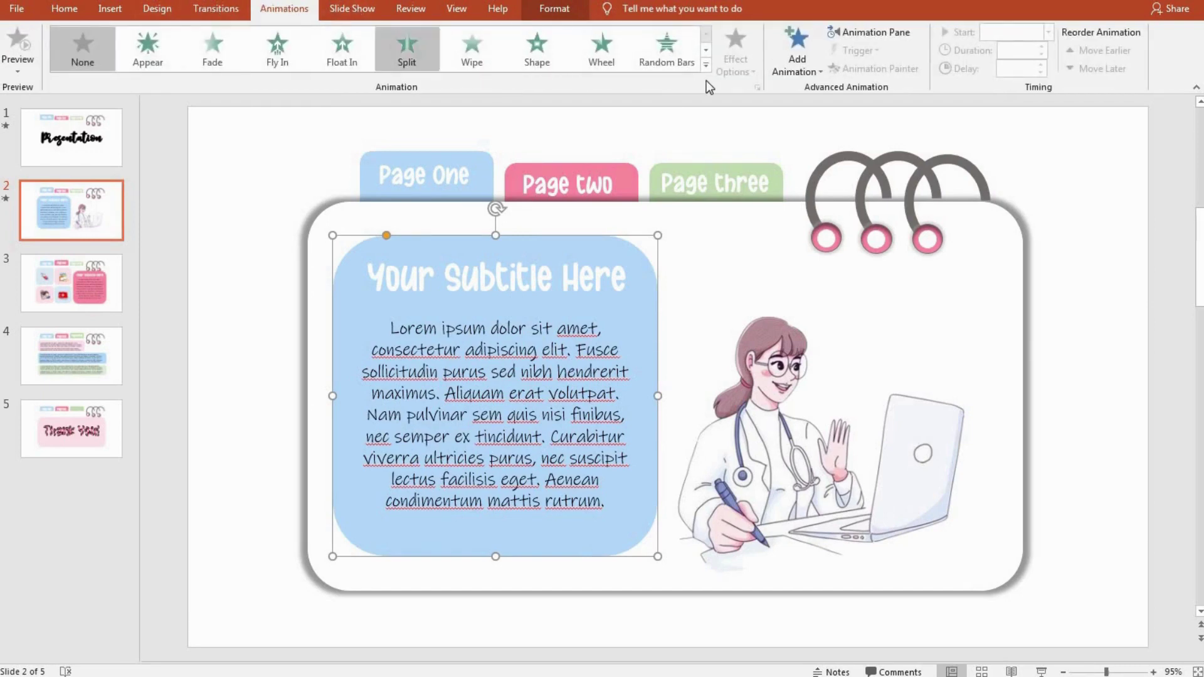
left_click(706, 64)
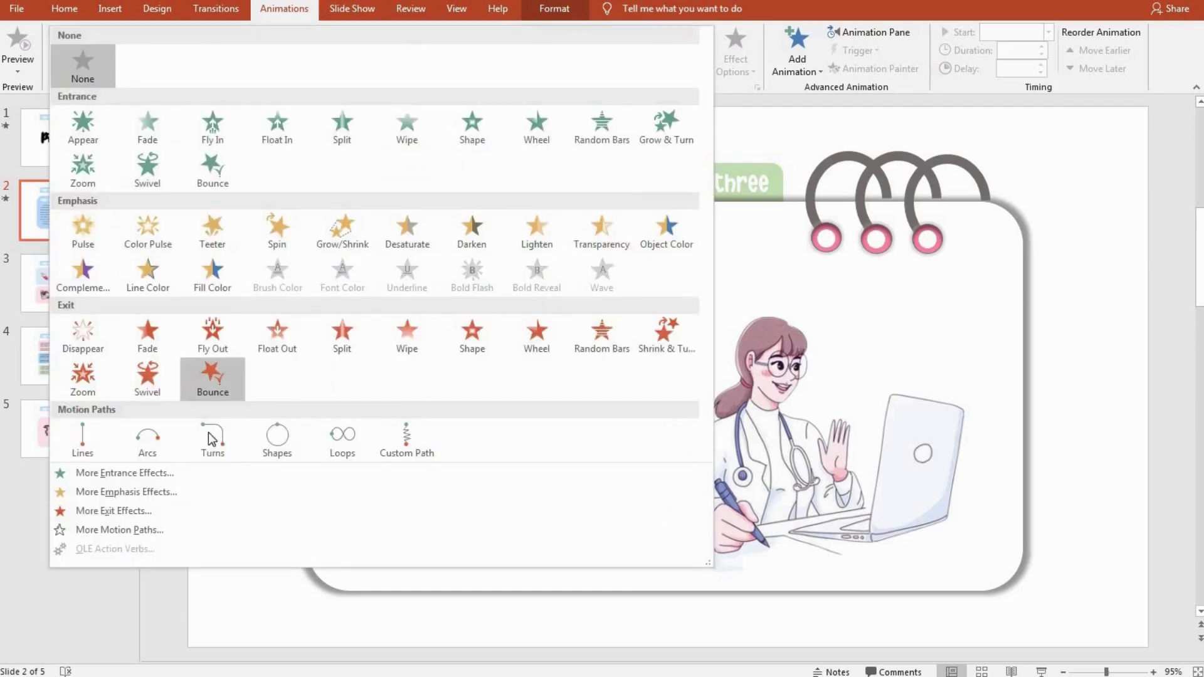
left_click(164, 472)
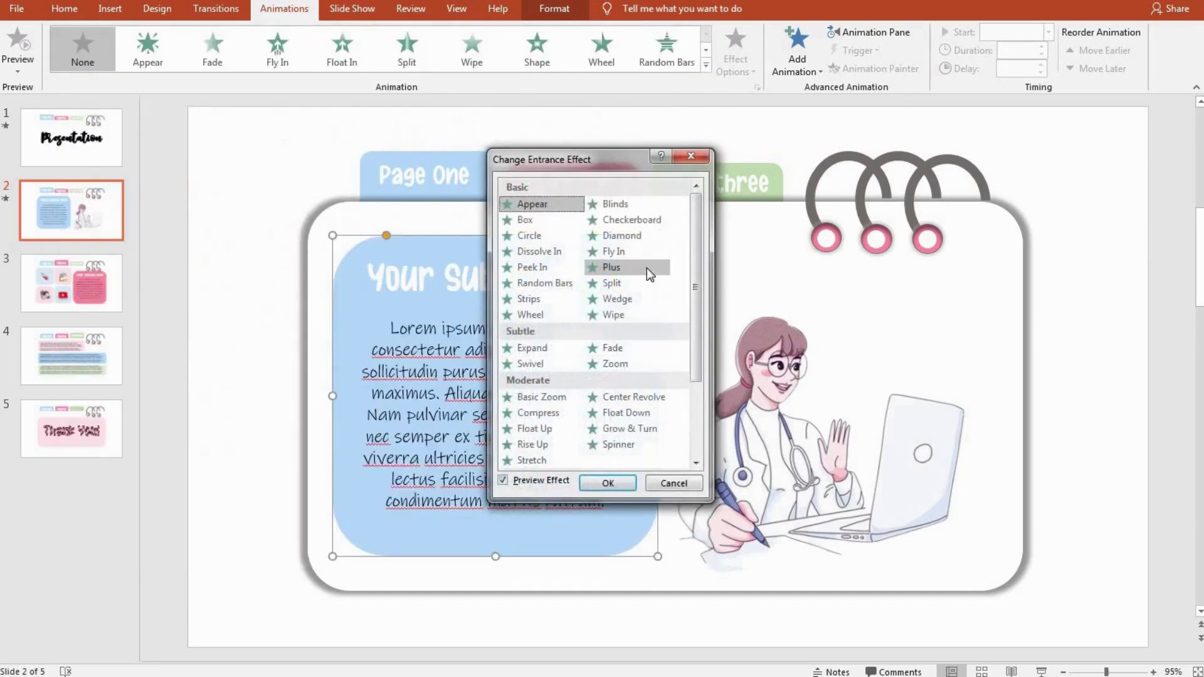
left_click(611, 267)
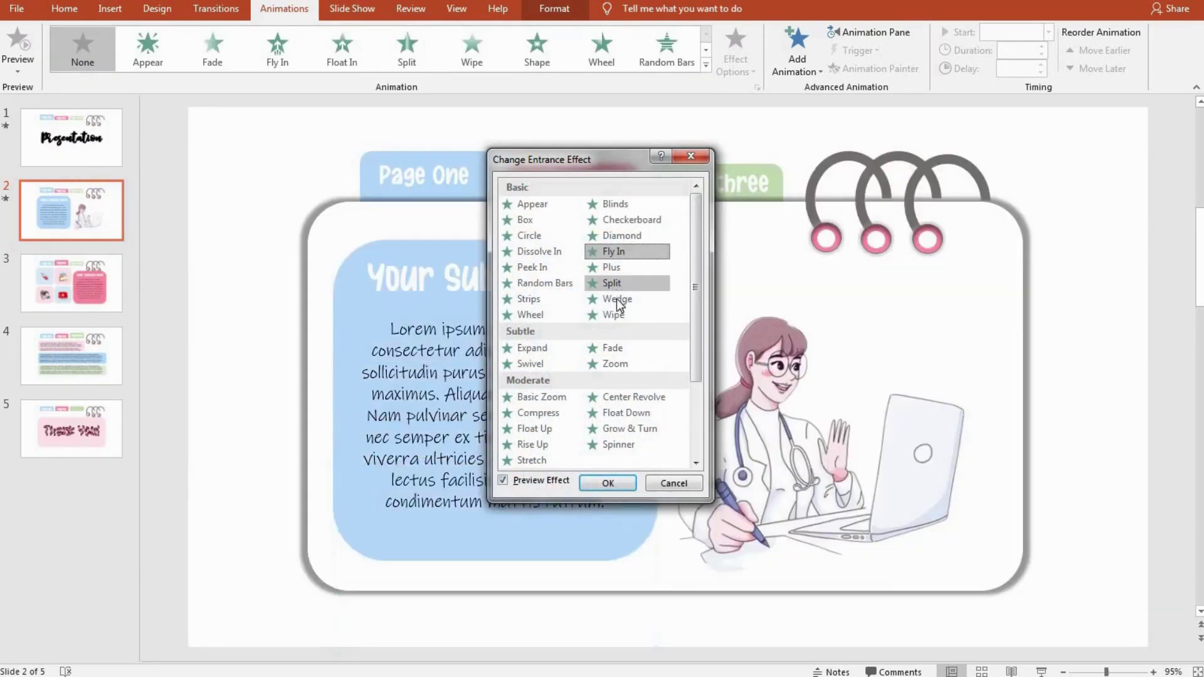
left_click(616, 298)
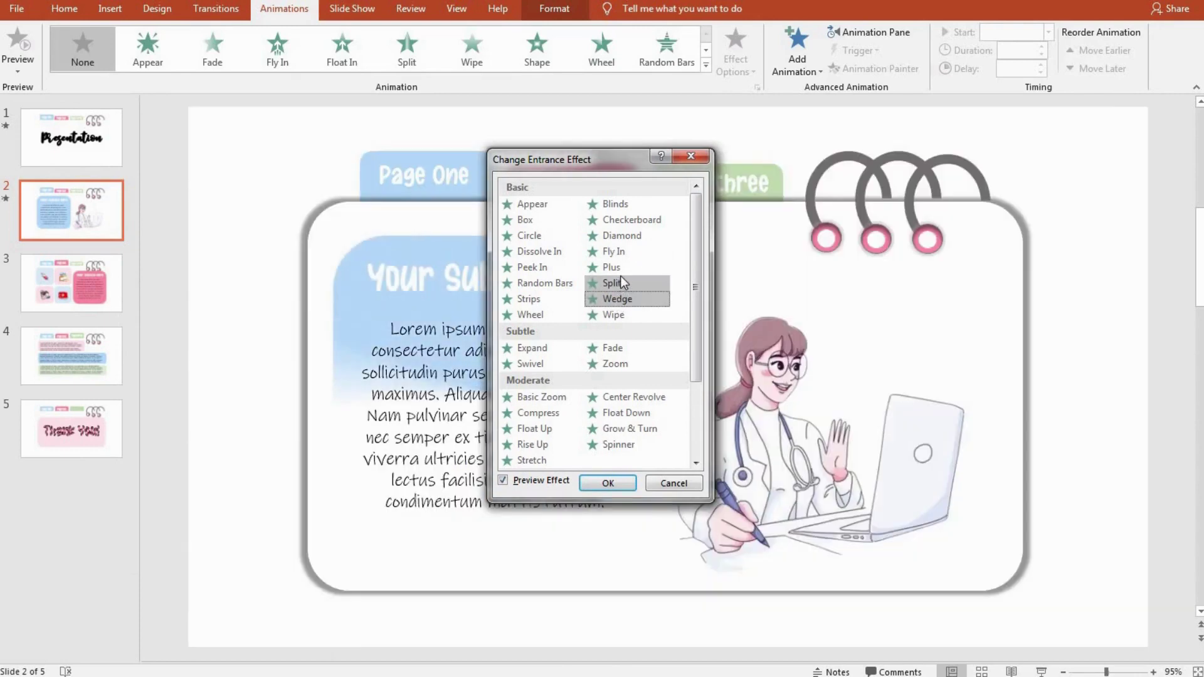
left_click(626, 365)
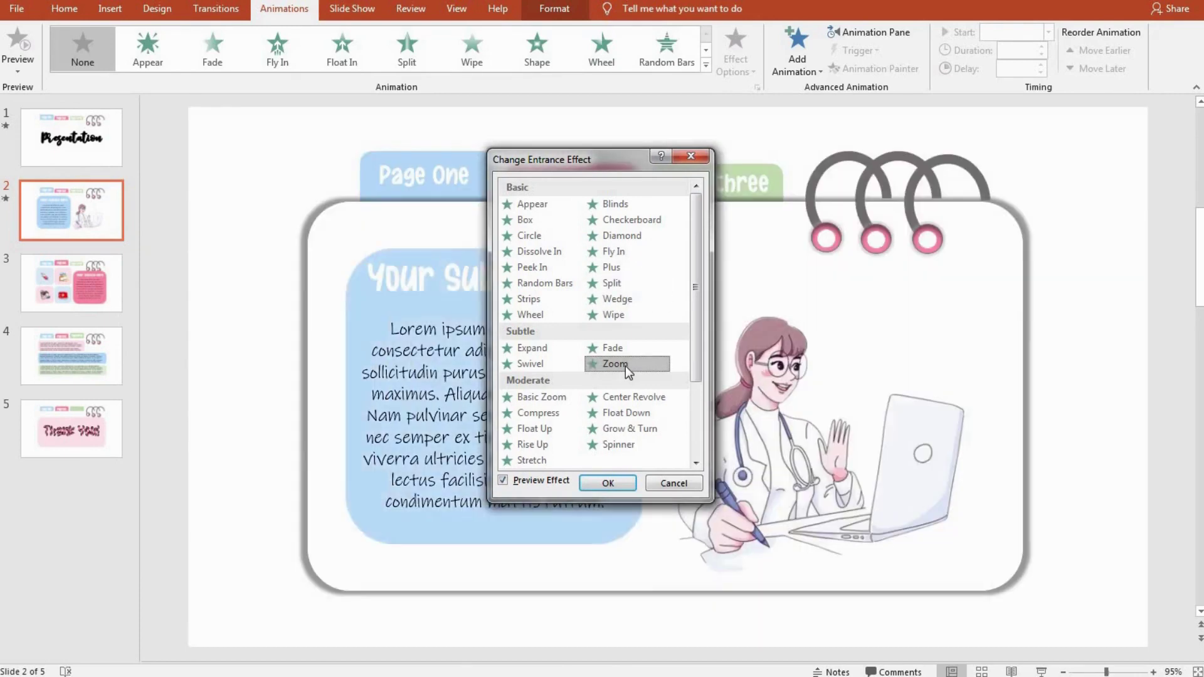
left_click(608, 483)
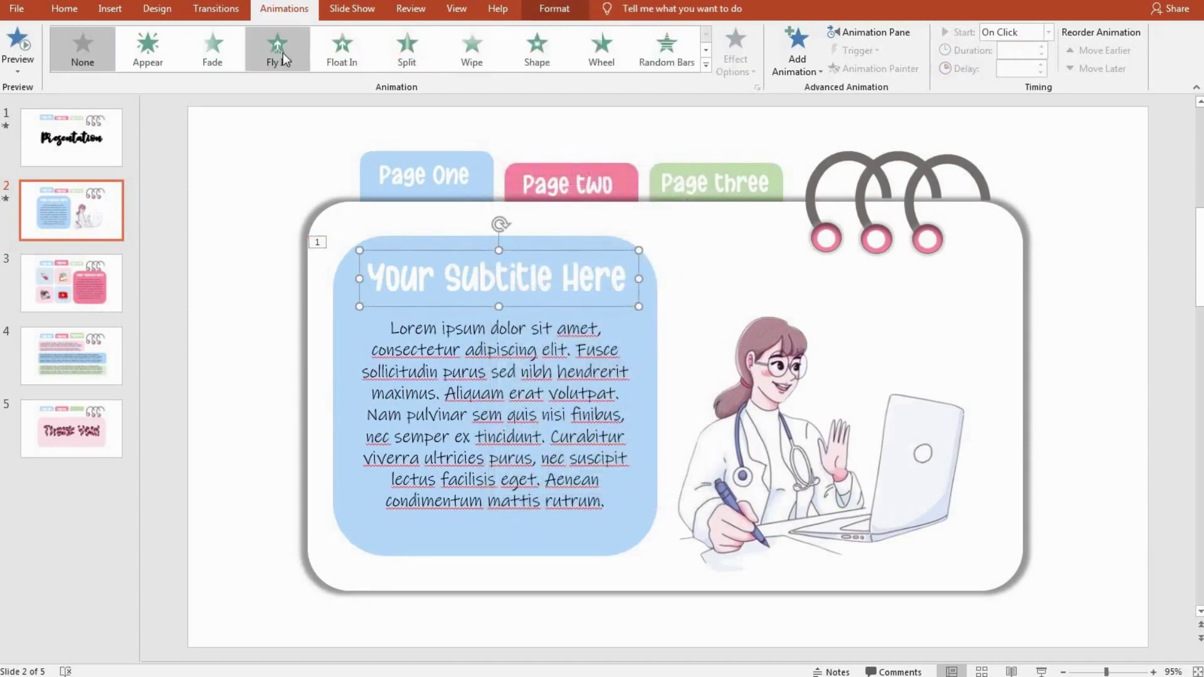
- Fade in the subtitle and make the body text Float In, as animations 2 and 3
left_click(212, 50)
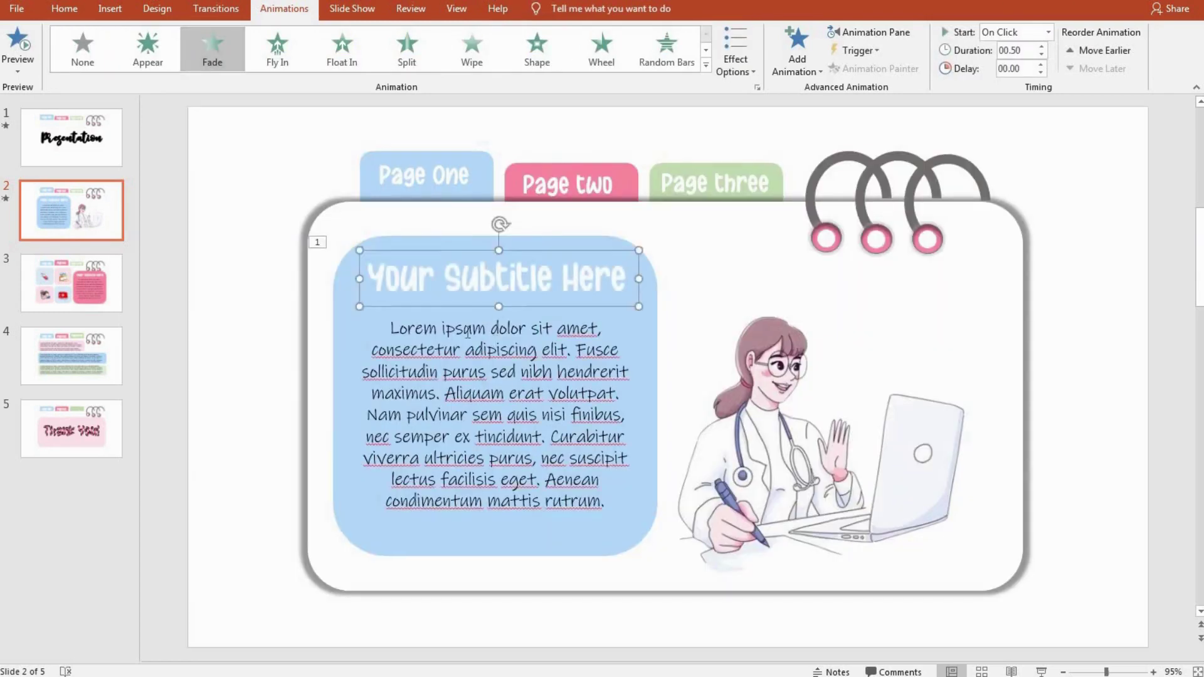
left_click(452, 327)
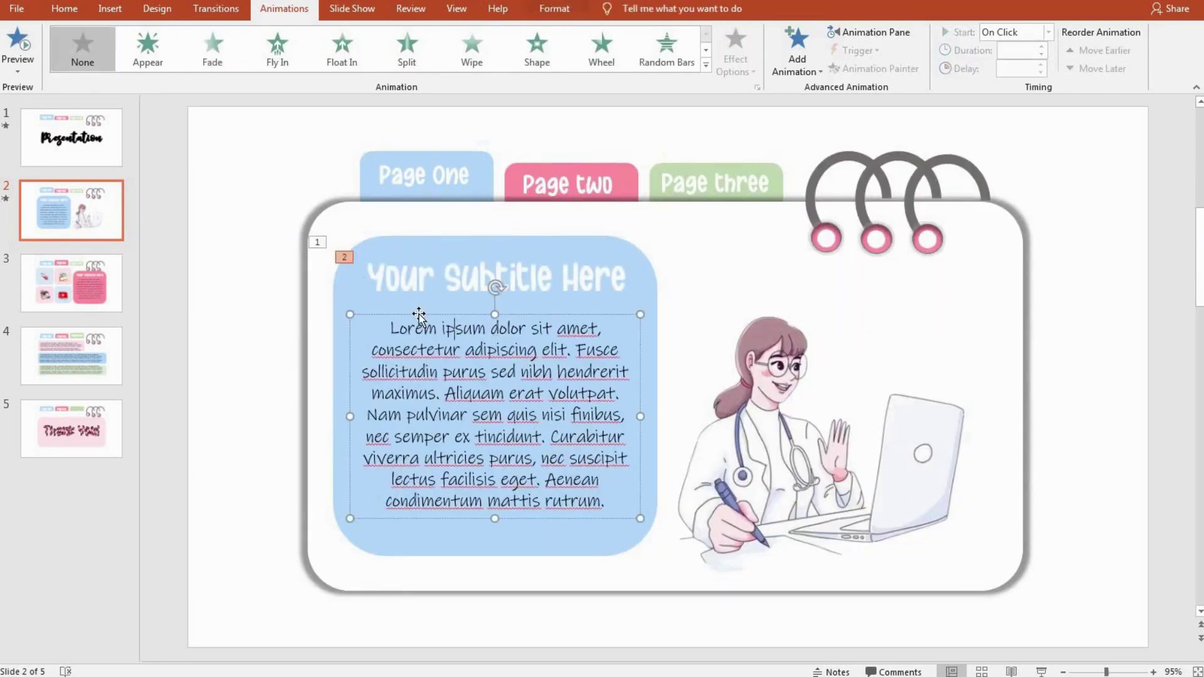
left_click(342, 51)
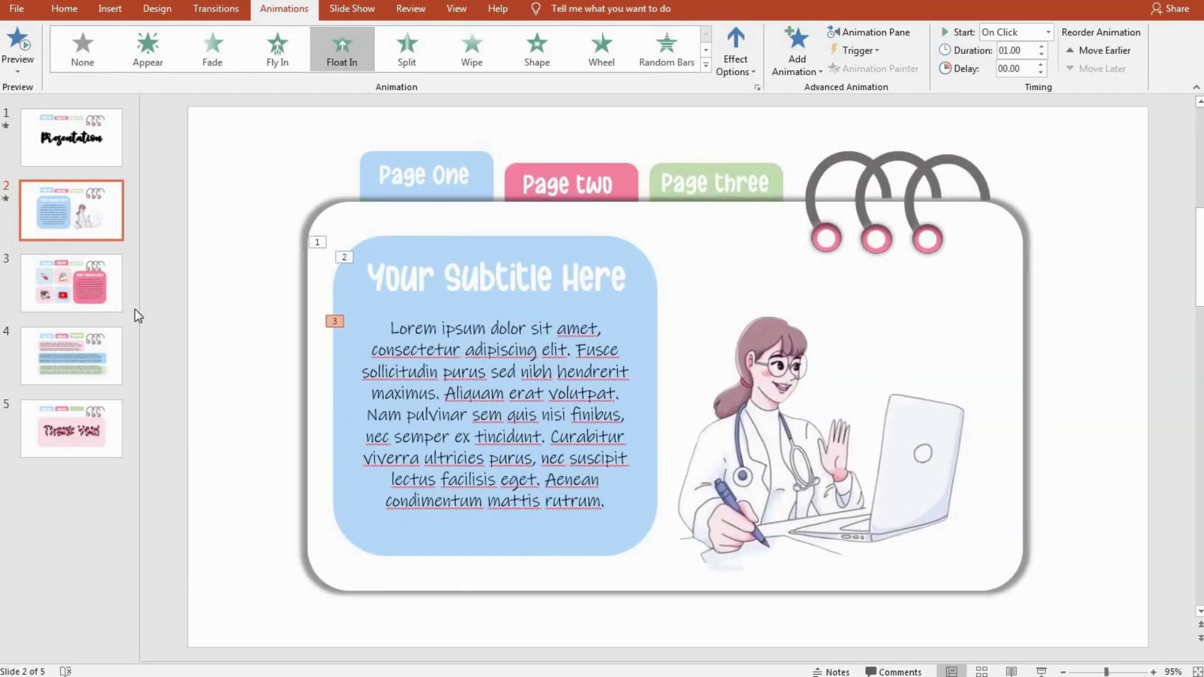
- Link the Page two tab to Slide 3 via Place in This Document
left_click(110, 9)
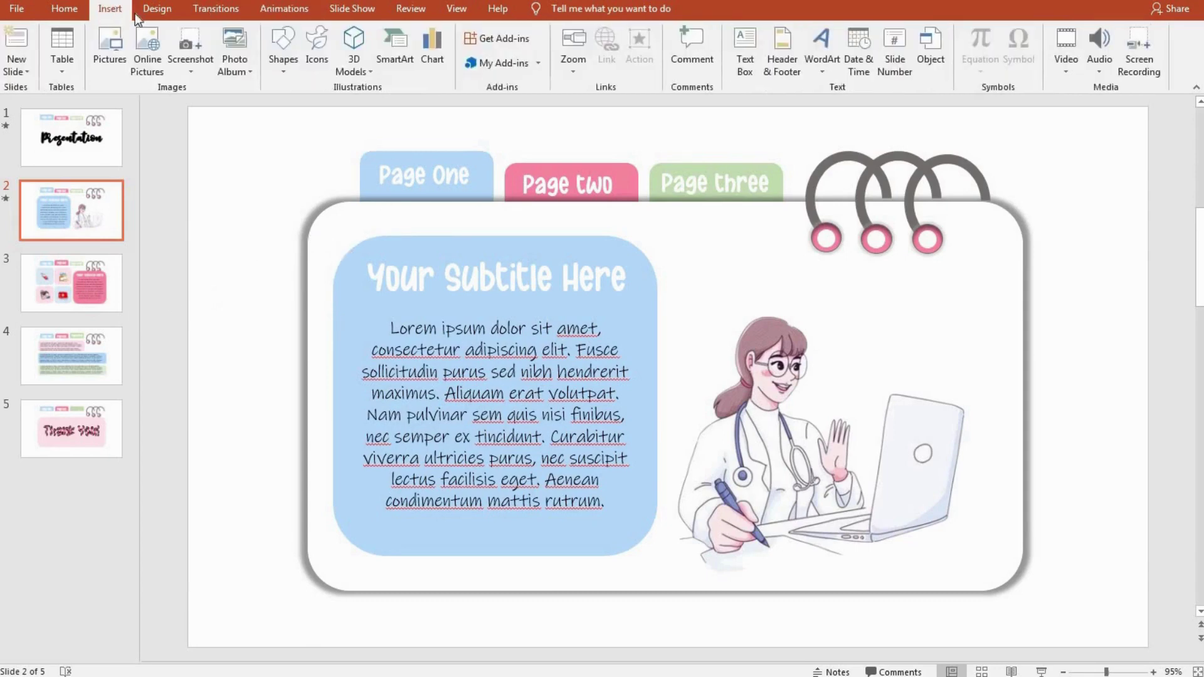
left_click(523, 164)
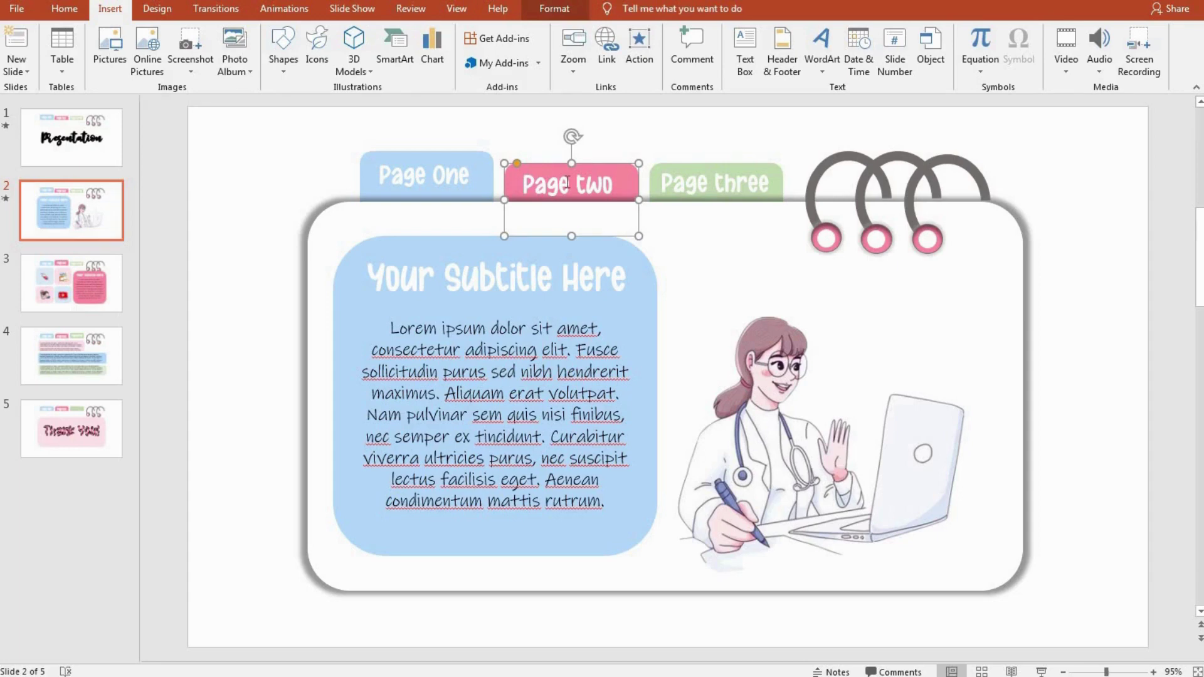
left_click(567, 183)
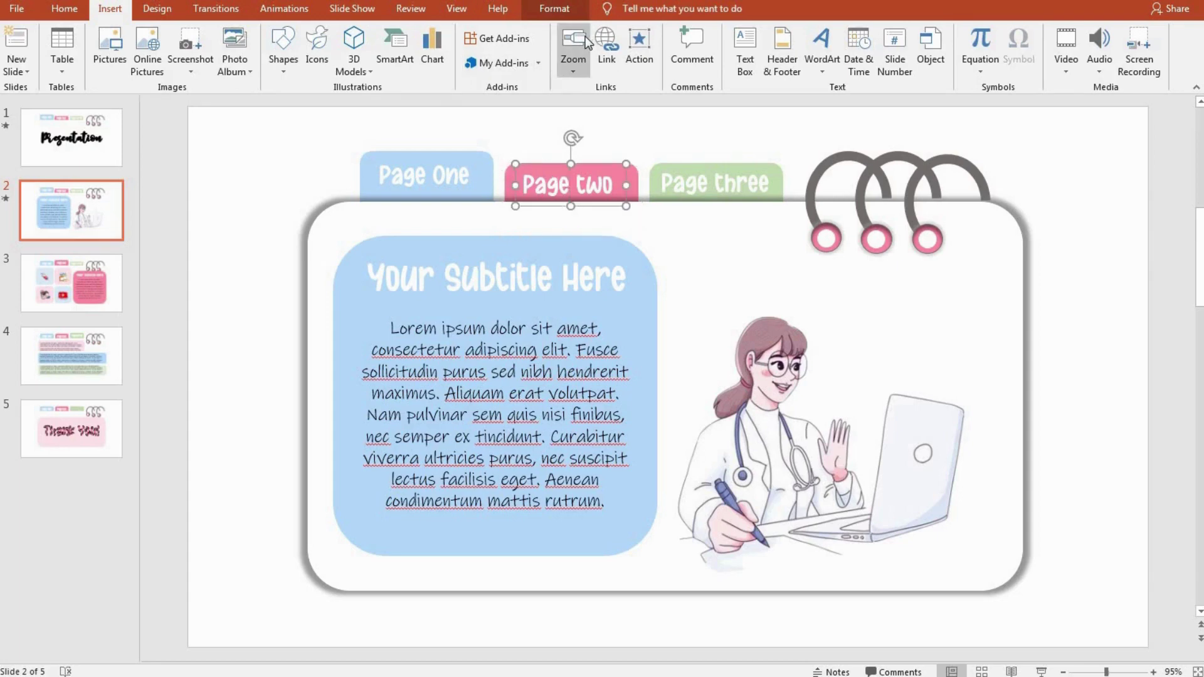
left_click(607, 44)
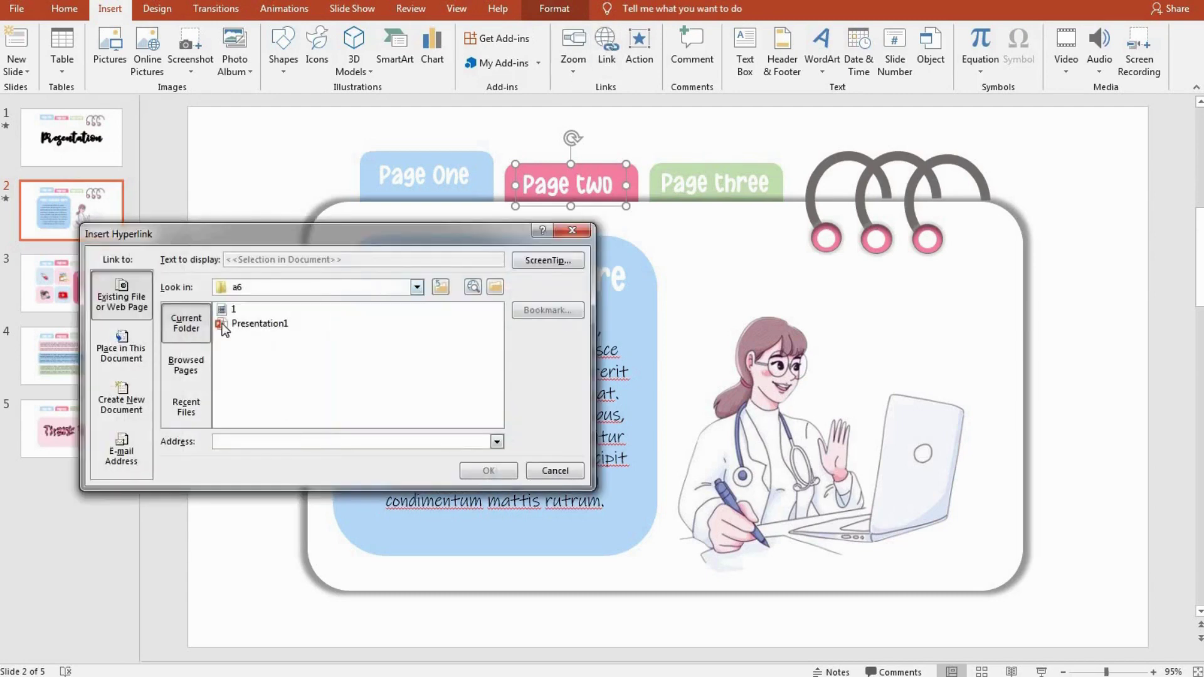
left_click(121, 348)
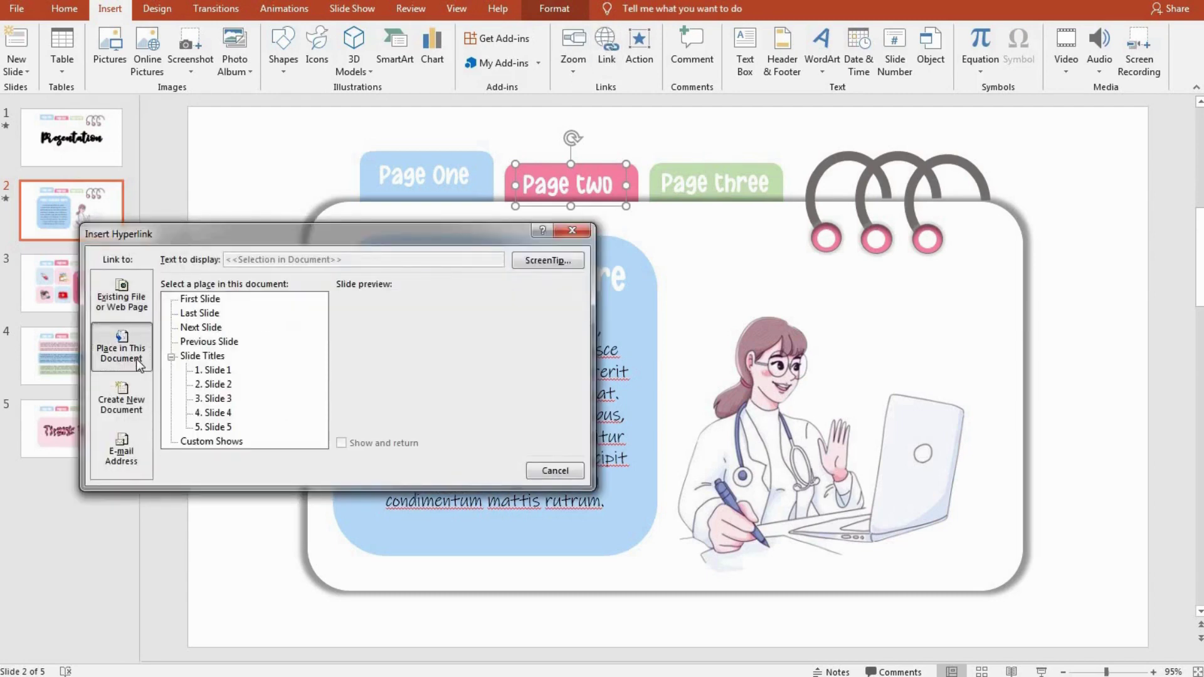
left_click(231, 399)
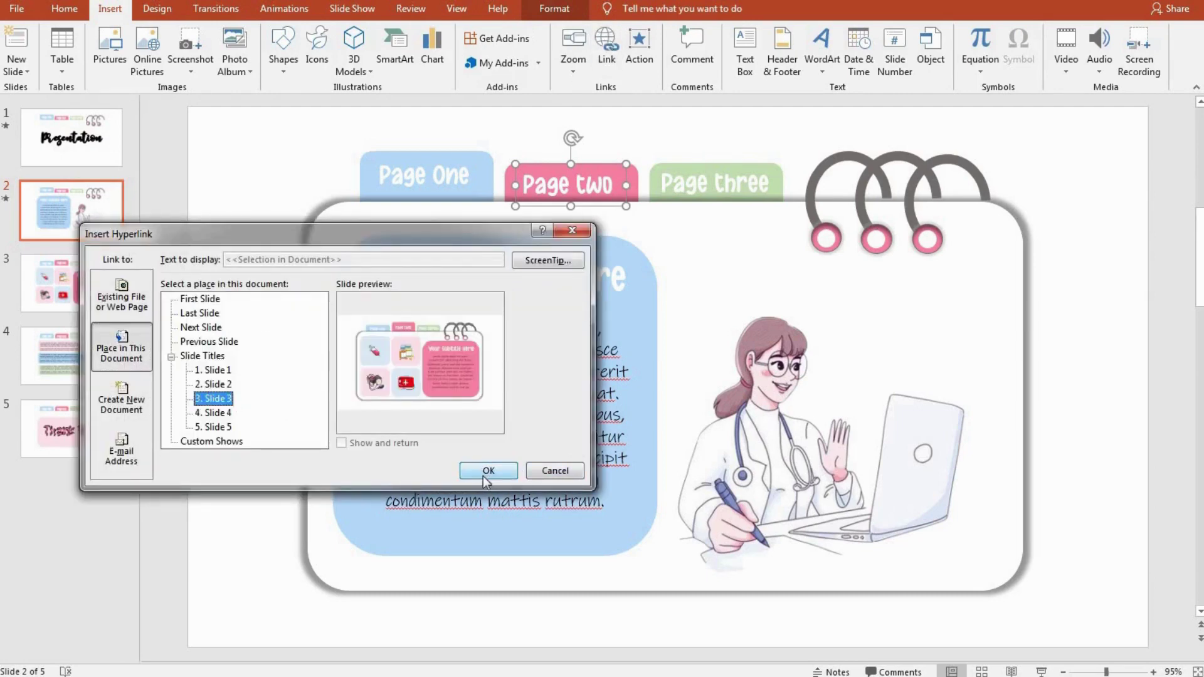
left_click(487, 472)
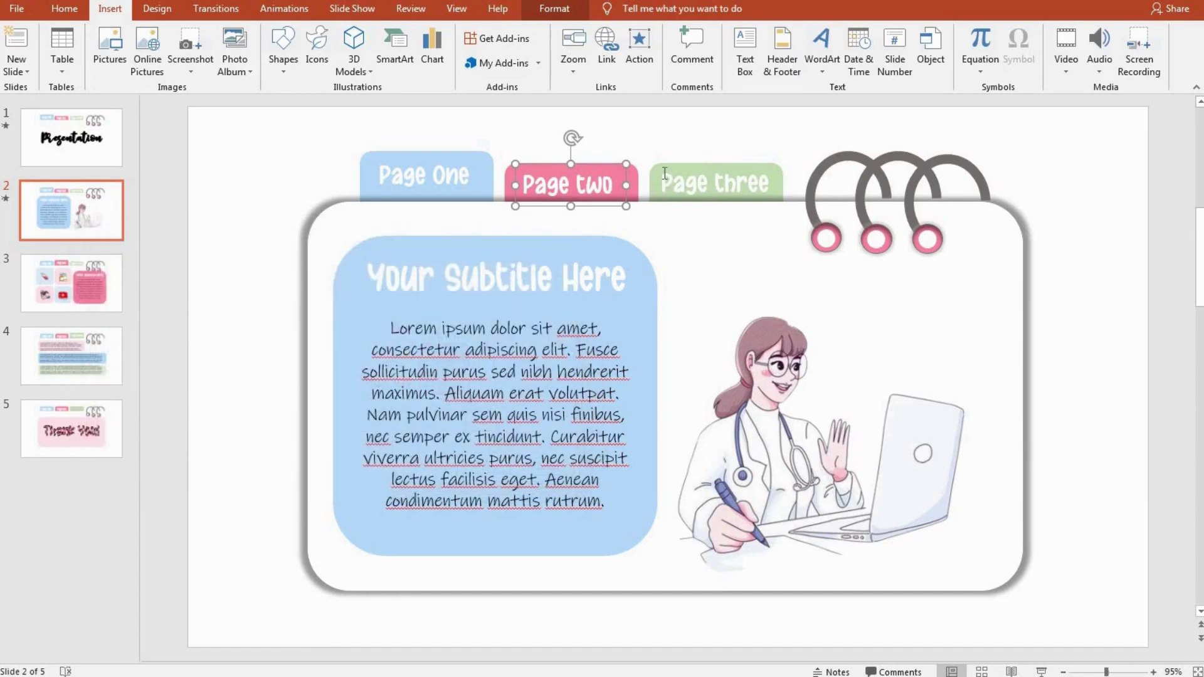
- Link the Page three tab to Slide 4
left_click(670, 170)
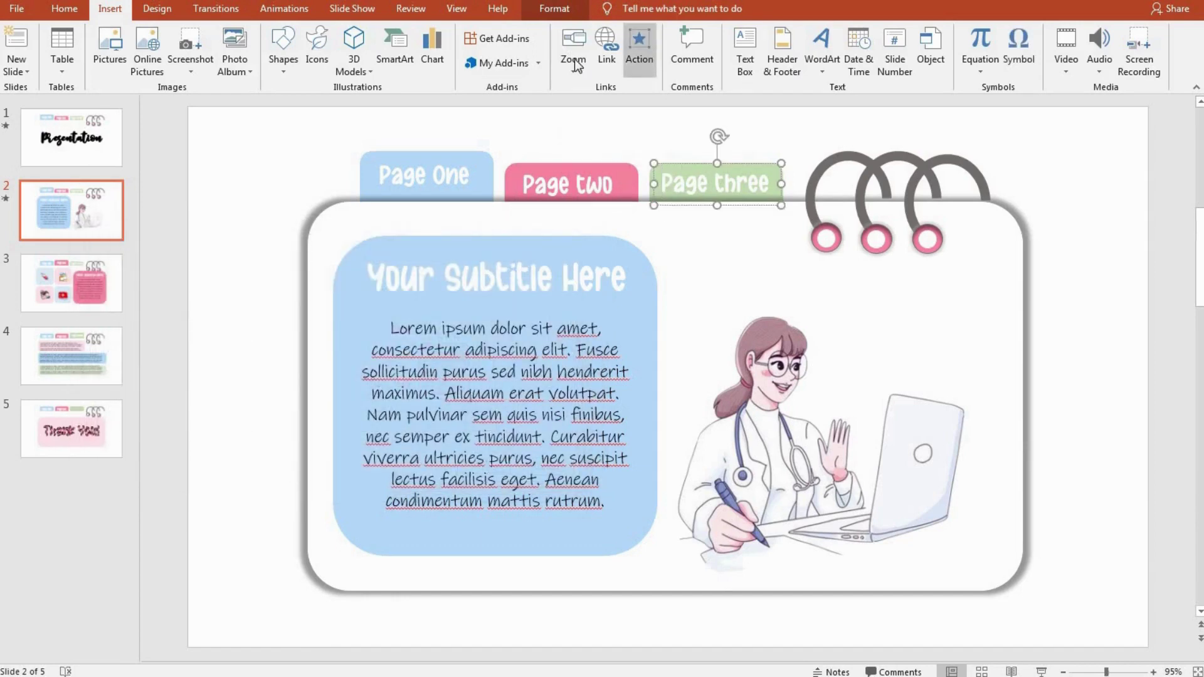
left_click(602, 60)
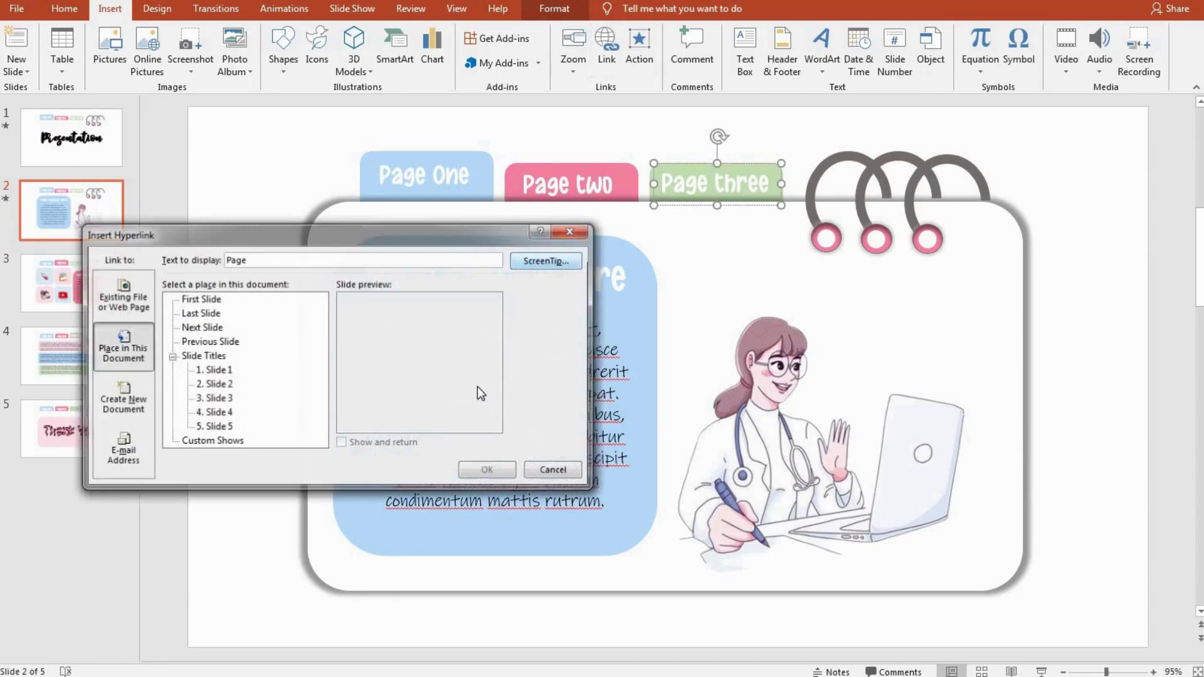
left_click(225, 413)
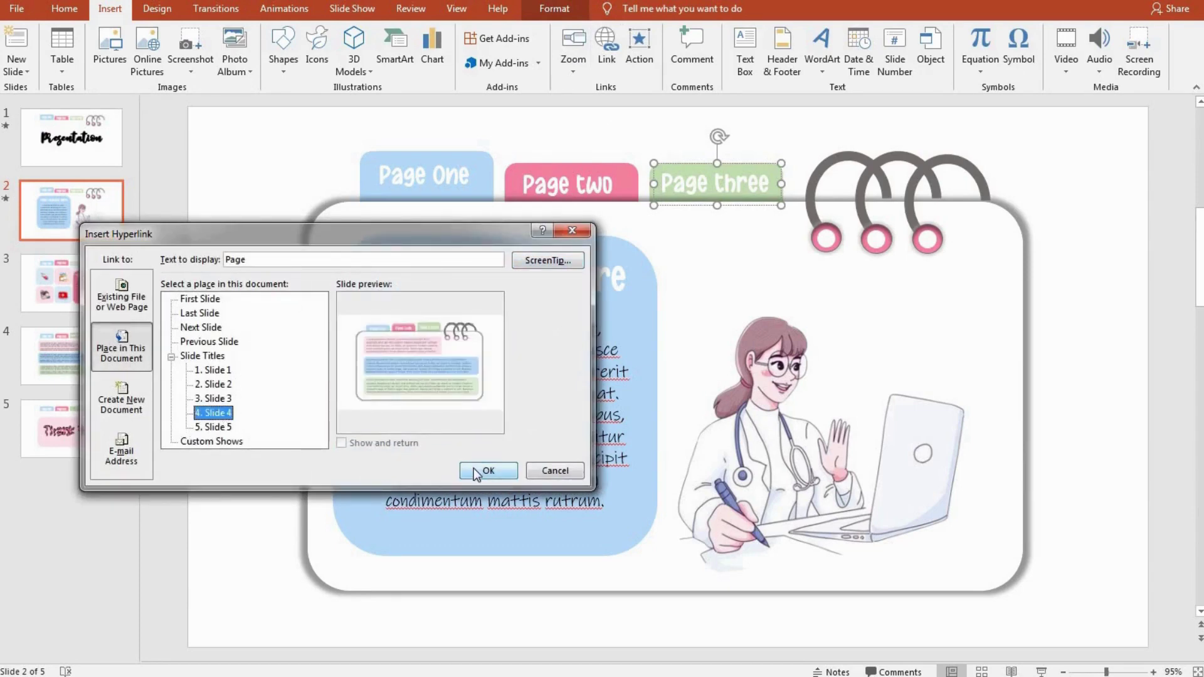
left_click_drag(256, 236, 578, 303)
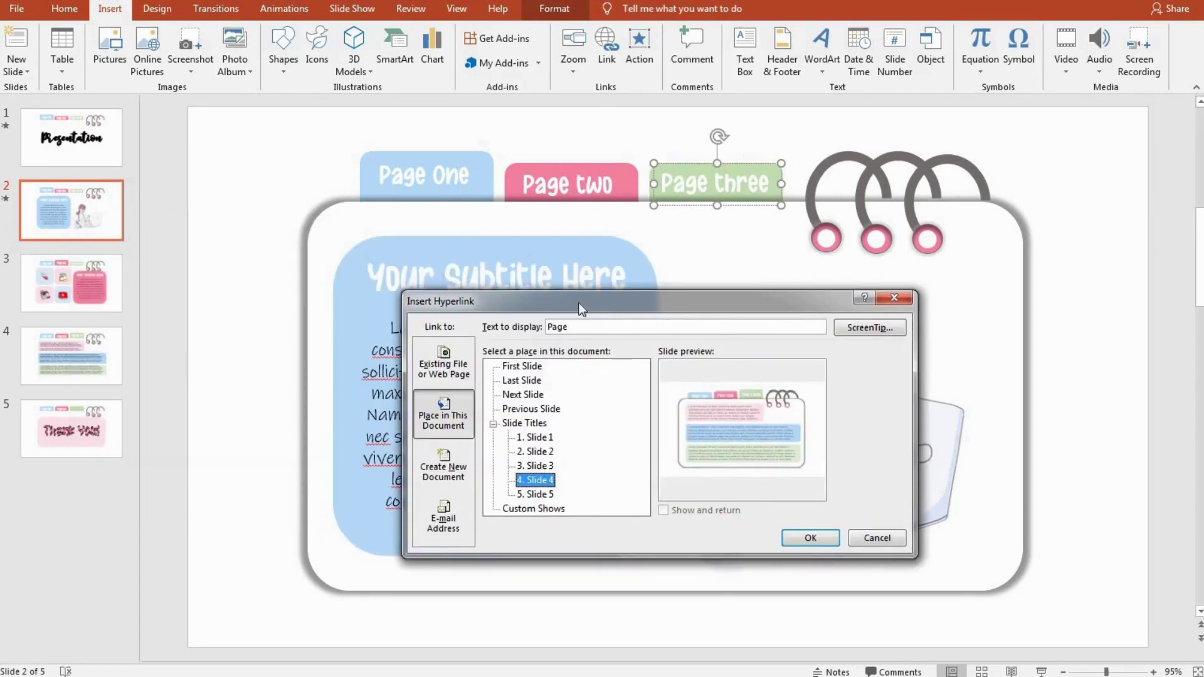
left_click_drag(579, 303, 544, 299)
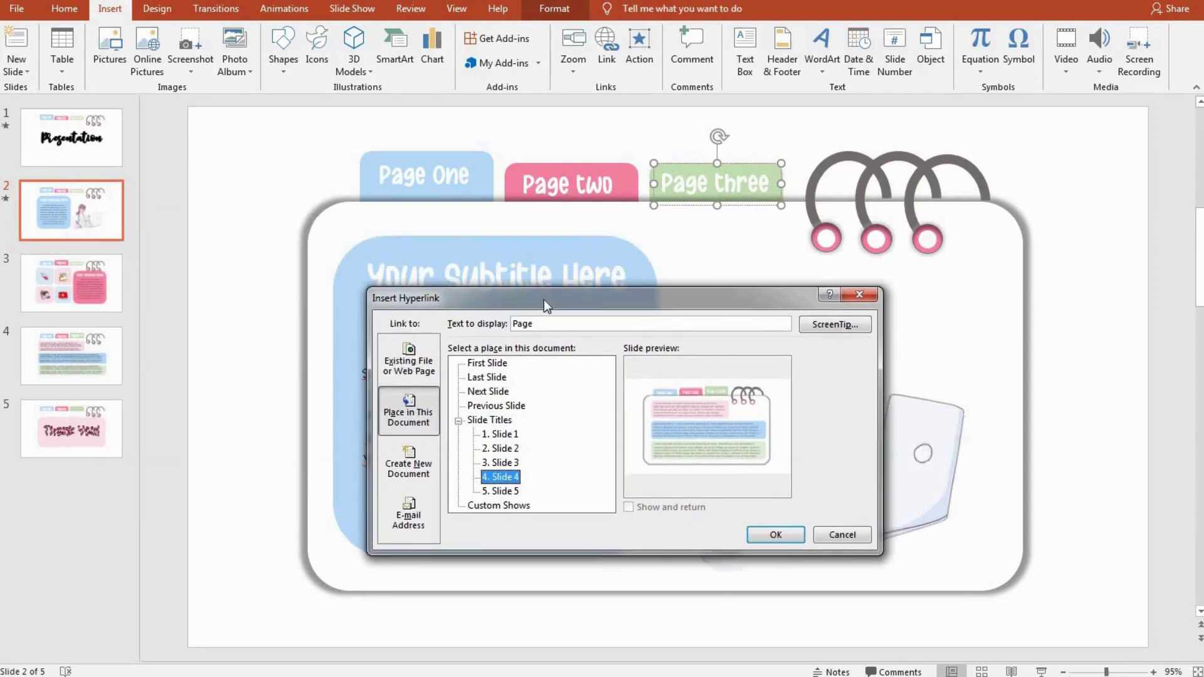
left_click(774, 535)
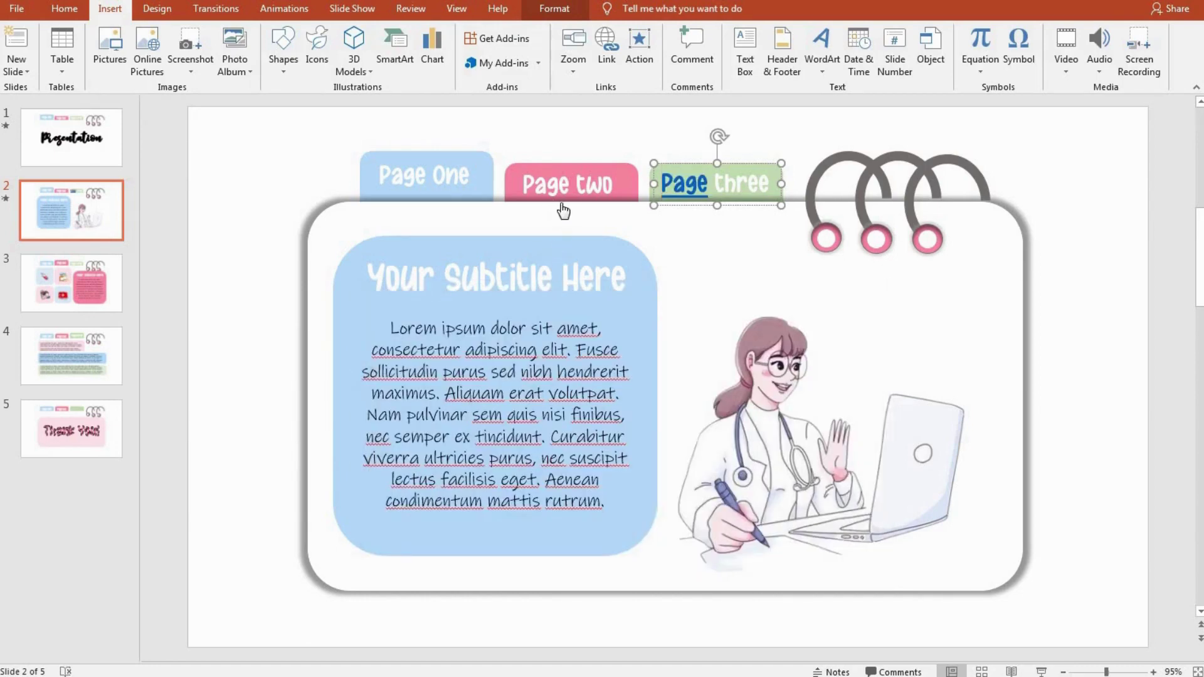
- Relink the whole Page three tab shape, not just its text, to Slide 4
left_click(768, 155)
left_click(729, 175)
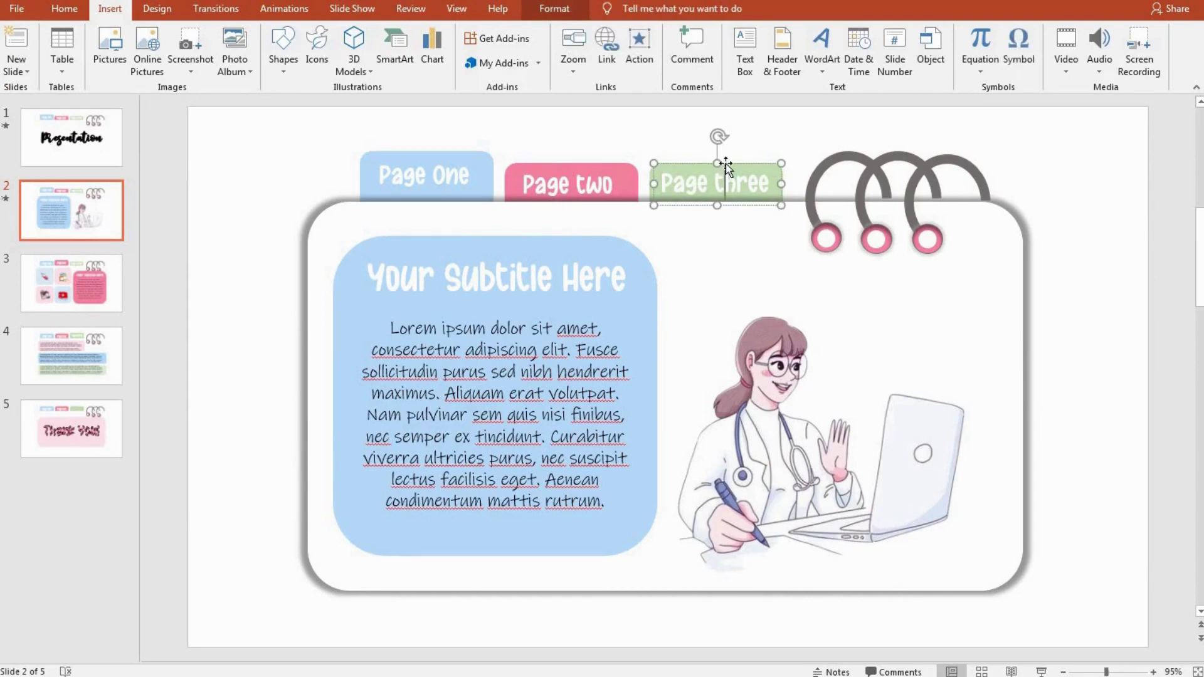
left_click(606, 47)
left_click(502, 476)
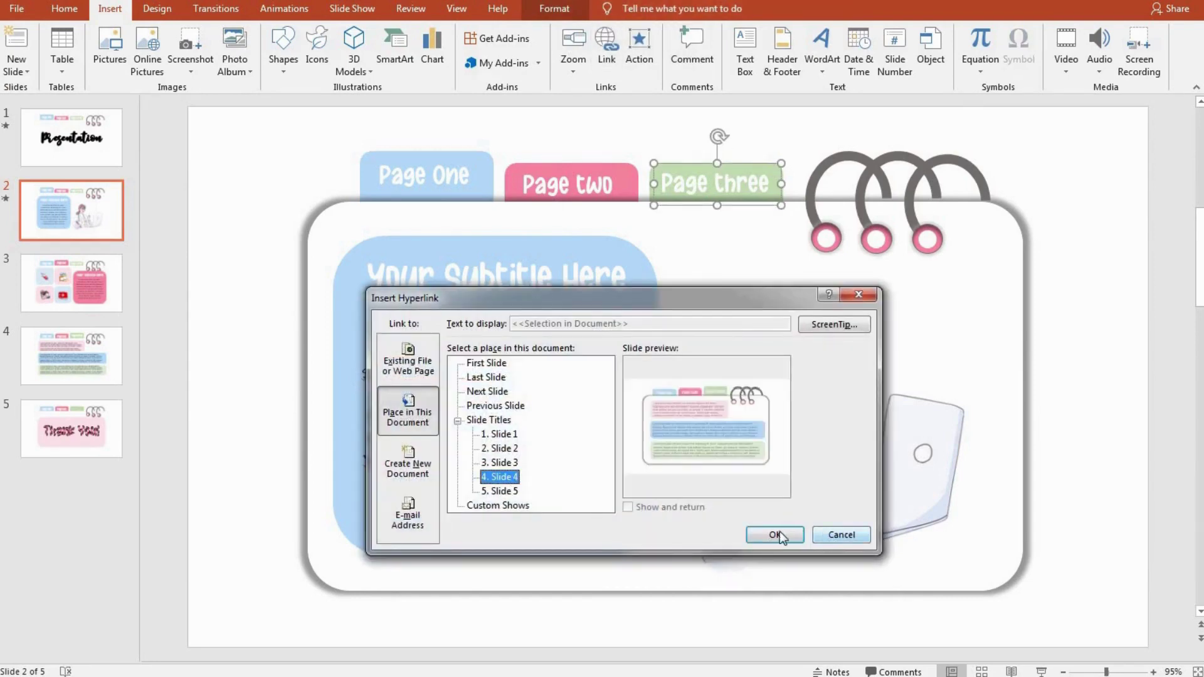
left_click(775, 534)
left_click(300, 180)
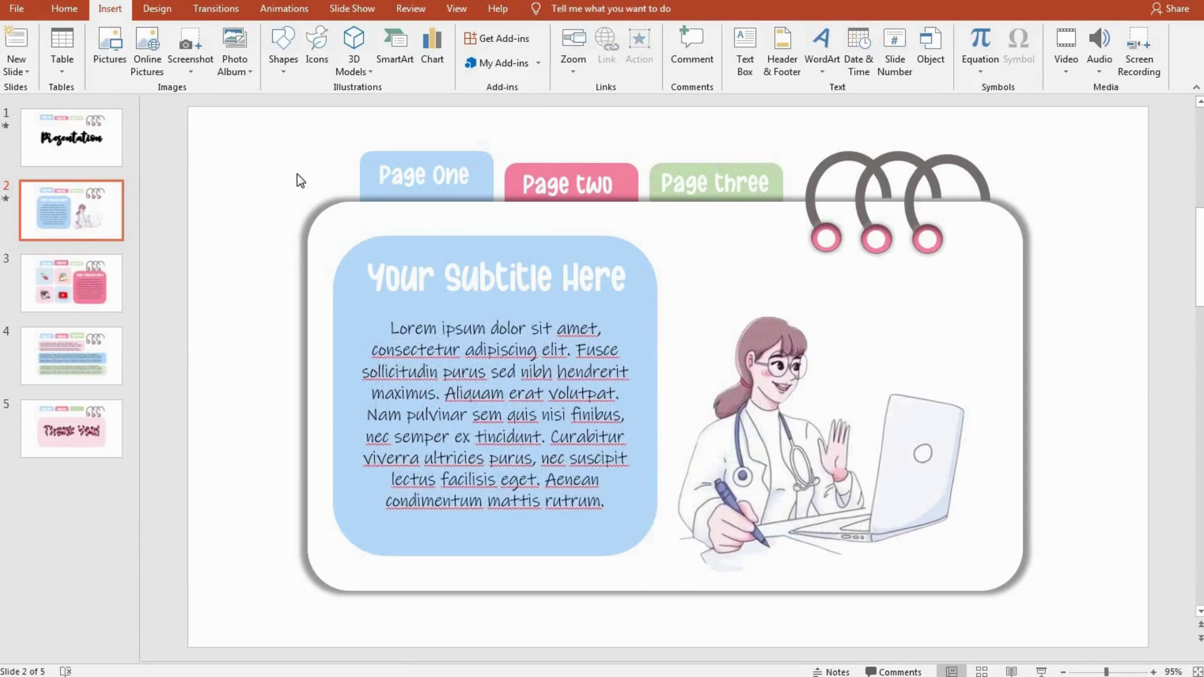
- Open slide 3 with the four medical icon tiles and apply a Morph transition
left_click(89, 274)
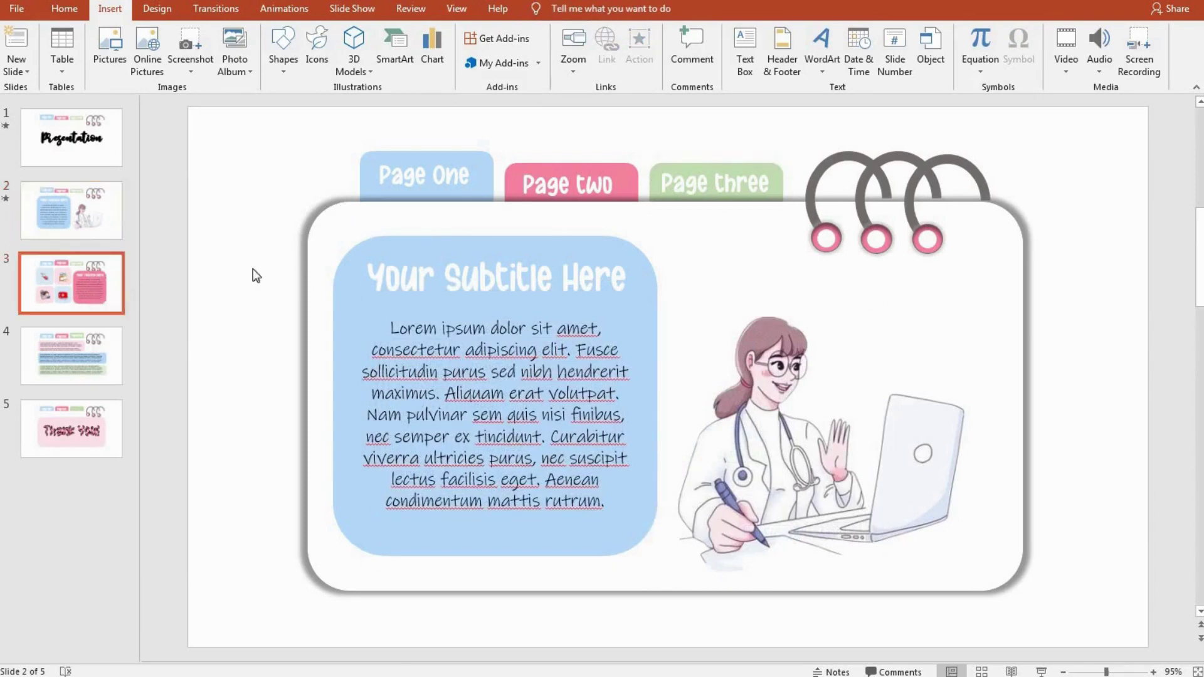
left_click(460, 248)
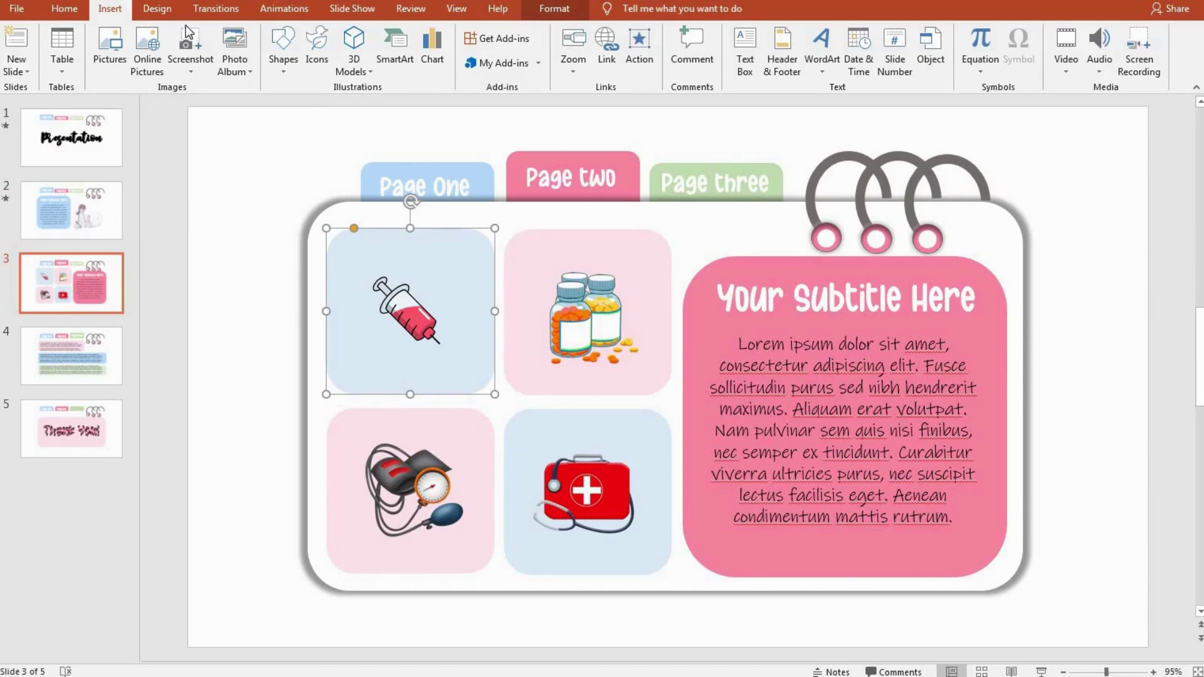
left_click(196, 6)
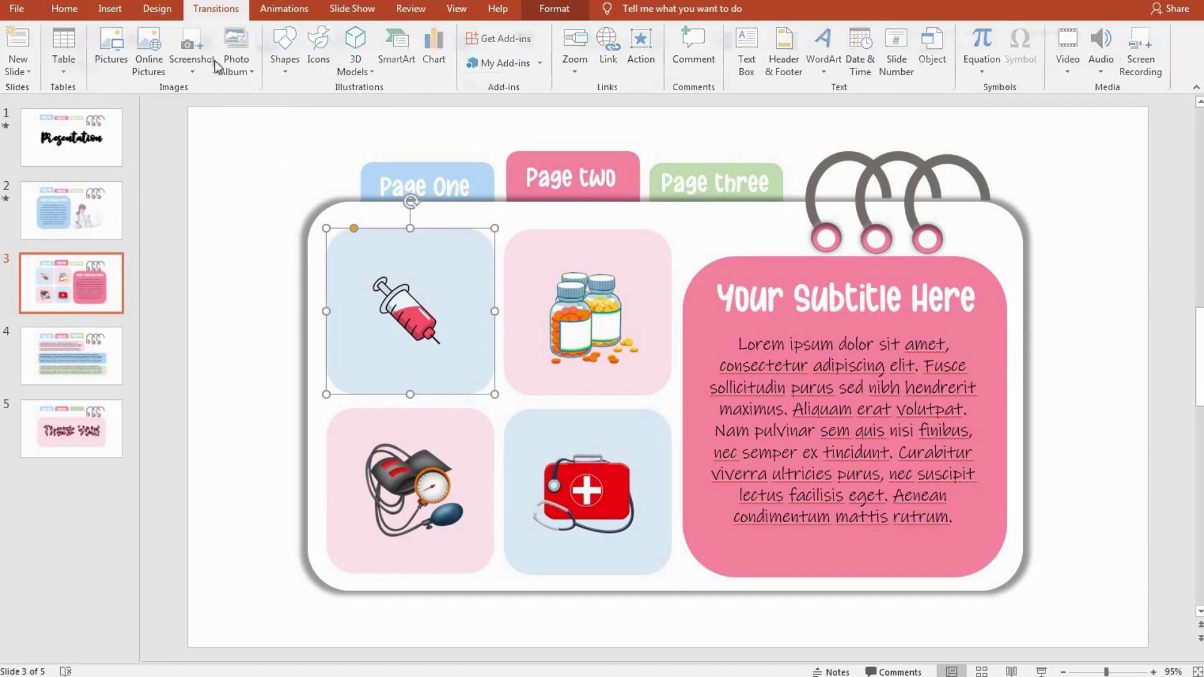
left_click(159, 55)
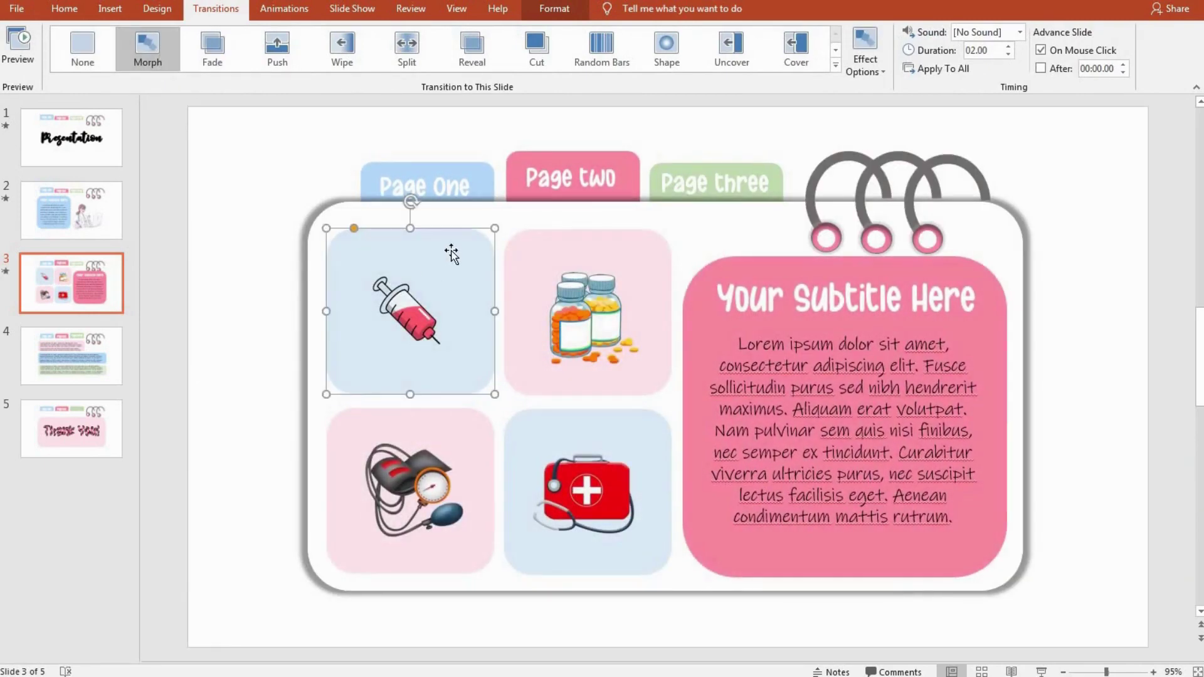
- Try Fade and Fly In entrance effects on the syringe tile
left_click(284, 8)
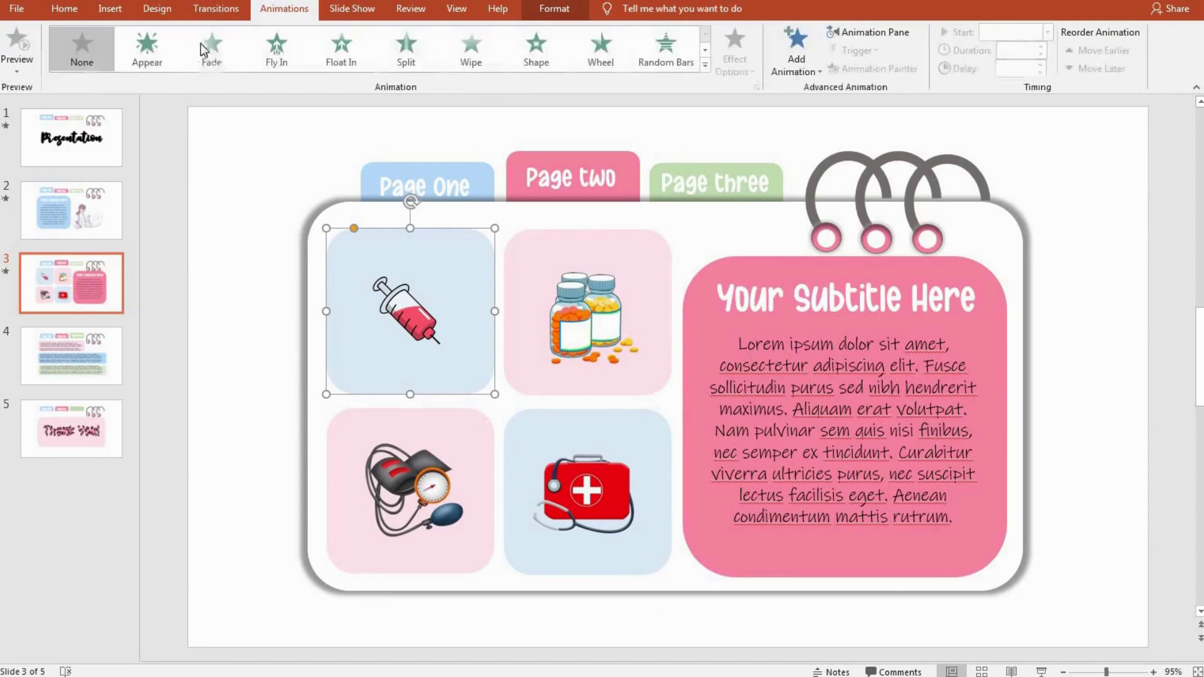
left_click(213, 47)
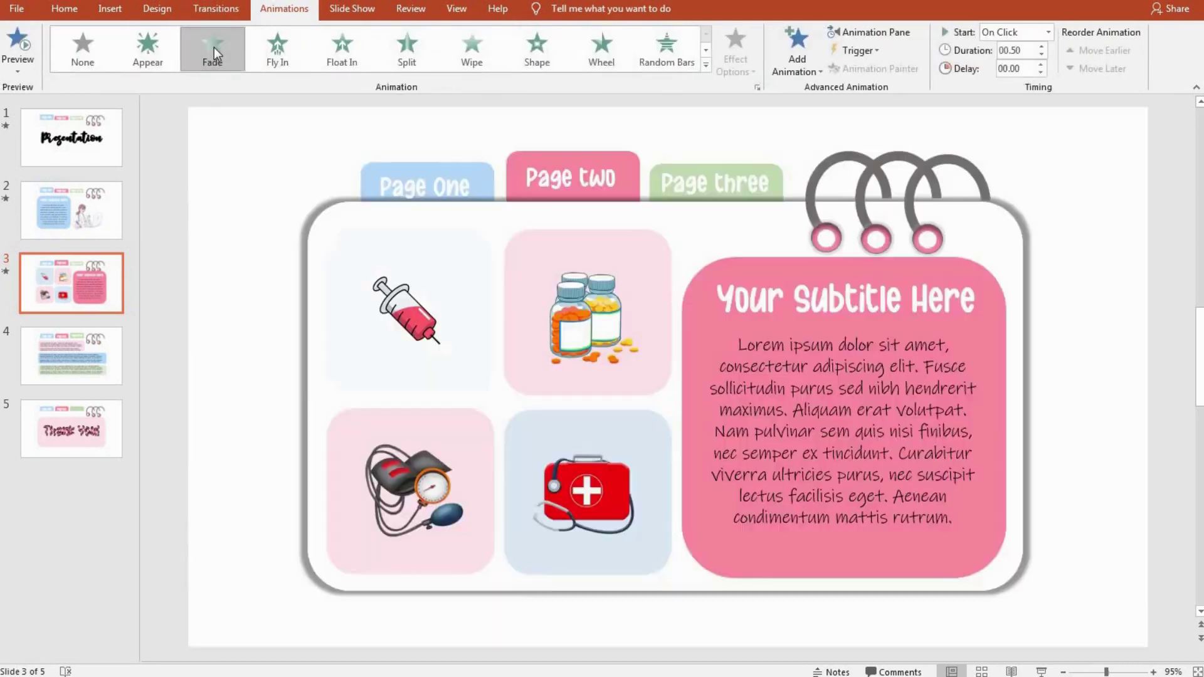
left_click(292, 47)
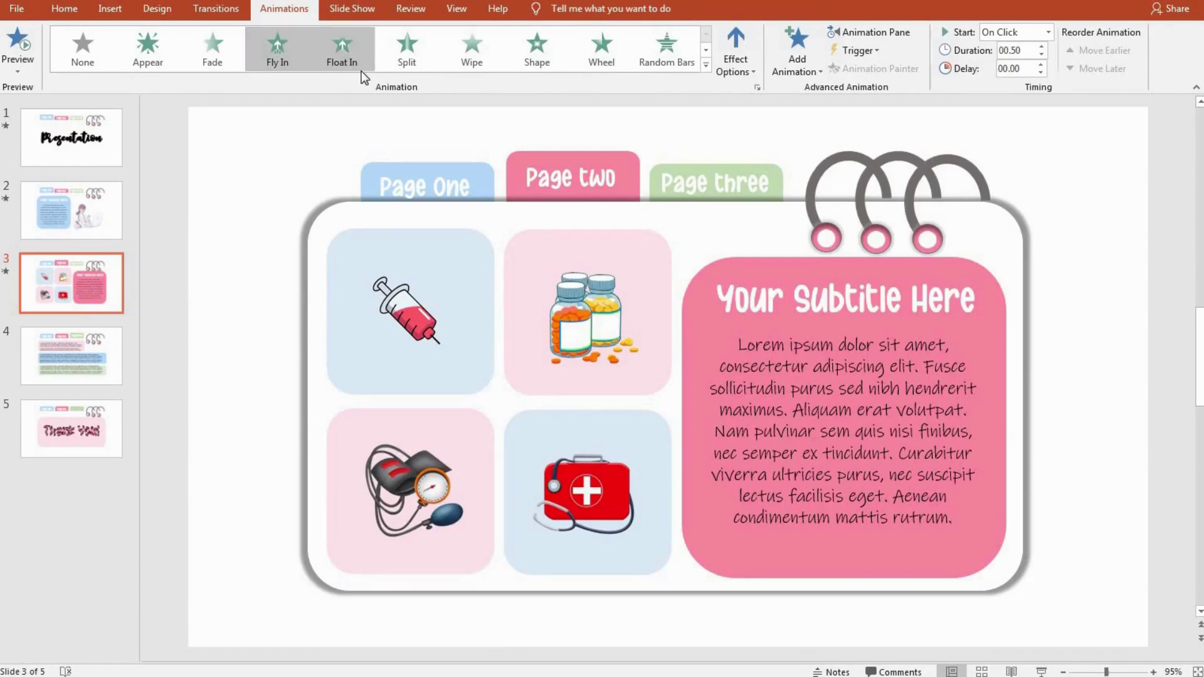
left_click(706, 65)
left_click(223, 468)
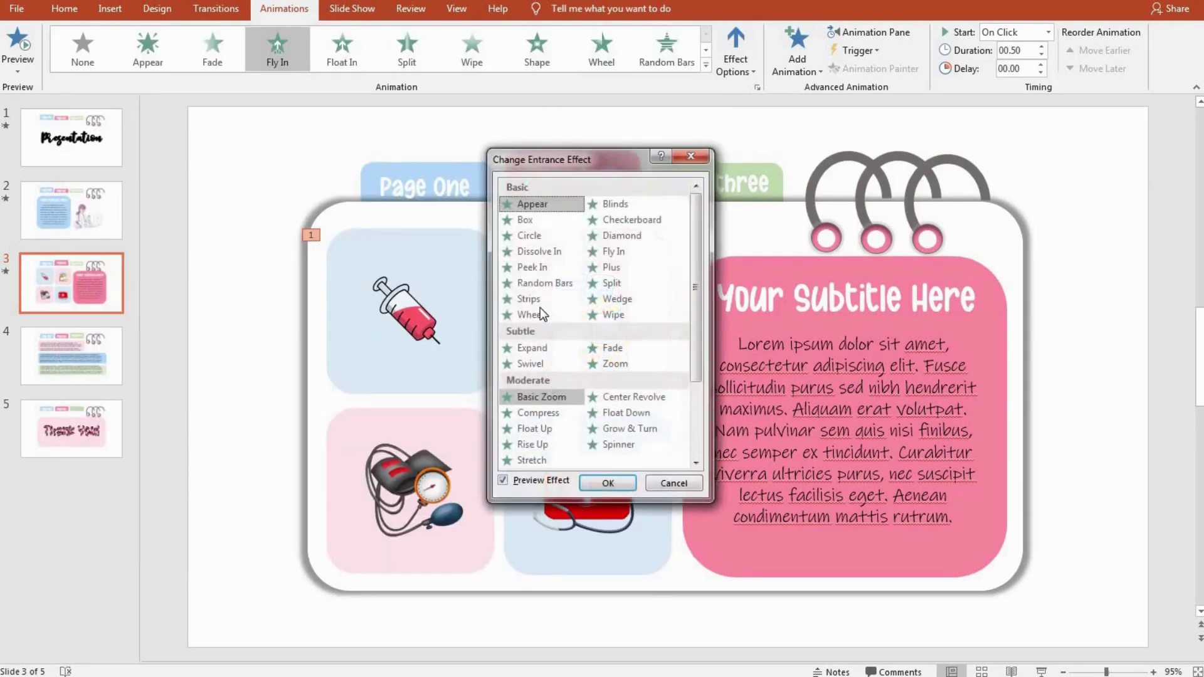
left_click_drag(569, 163, 698, 181)
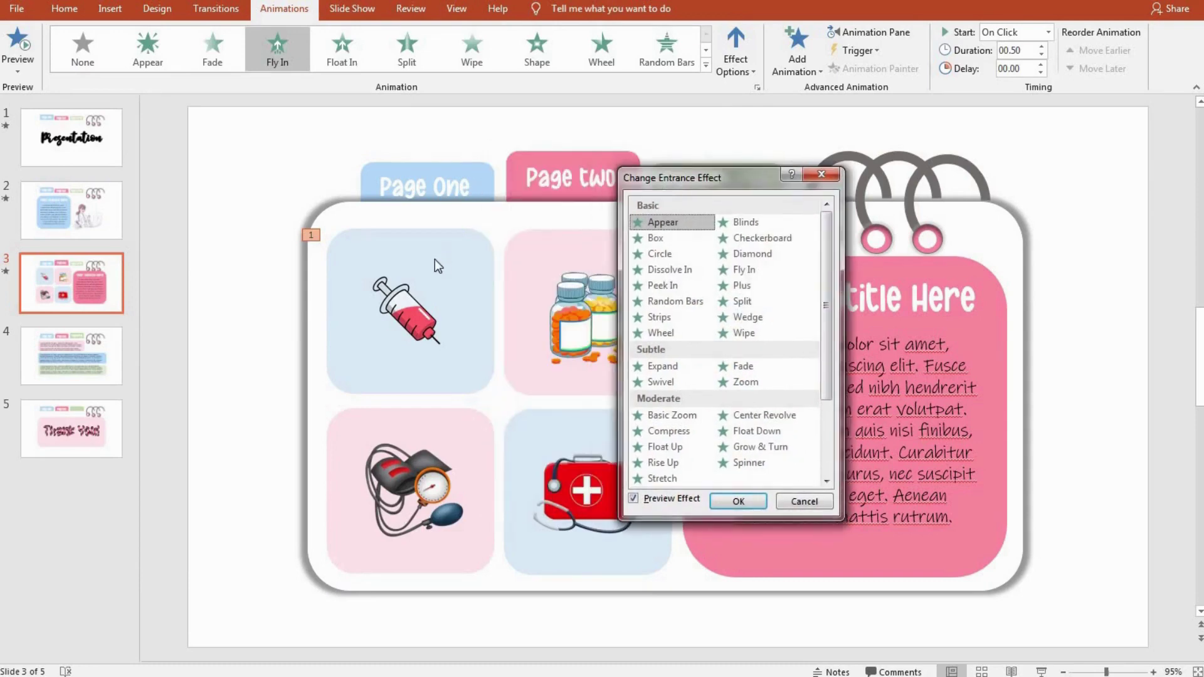
- Select the four coloured cards behind the syringe, pill bottles, monitor and first-aid kit
left_click(821, 175)
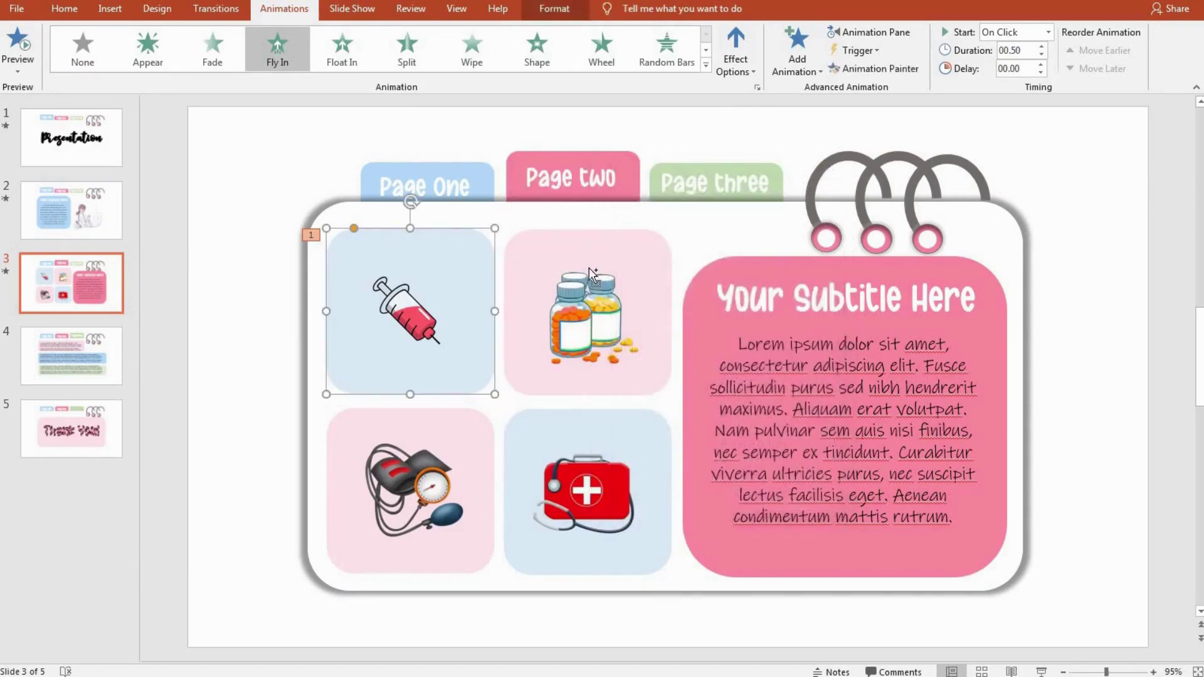
left_click(532, 299, "ctrl")
left_click(443, 435, "ctrl")
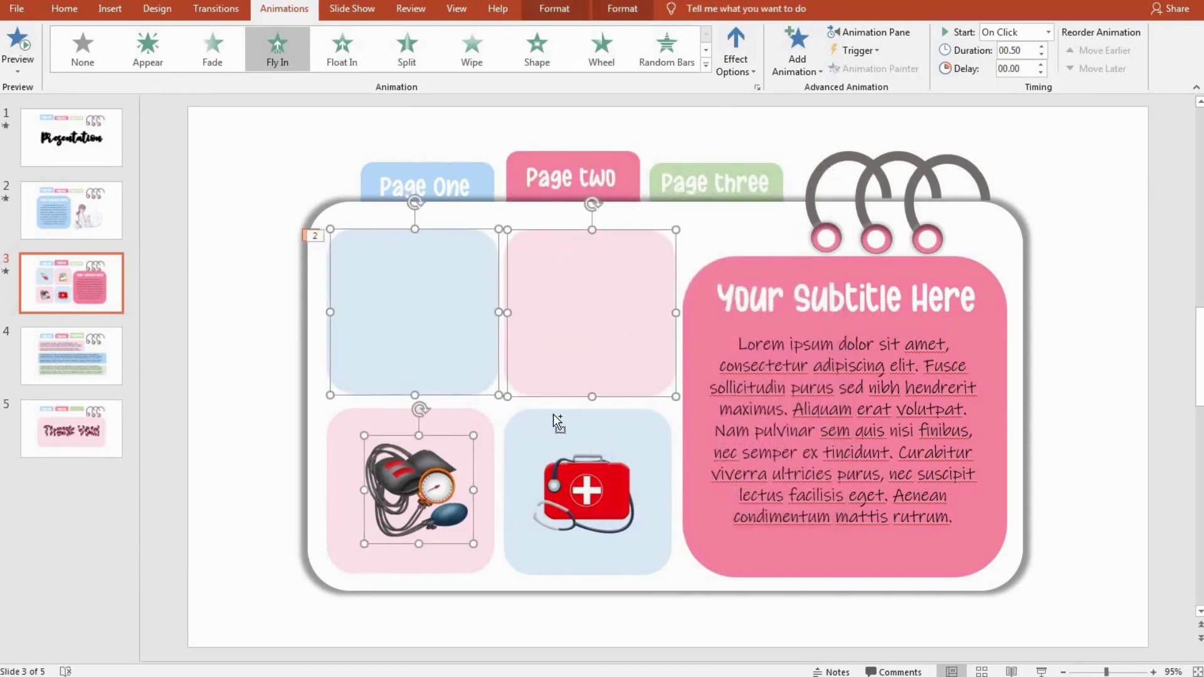
left_click(453, 445, "ctrl")
left_click(486, 424, "ctrl")
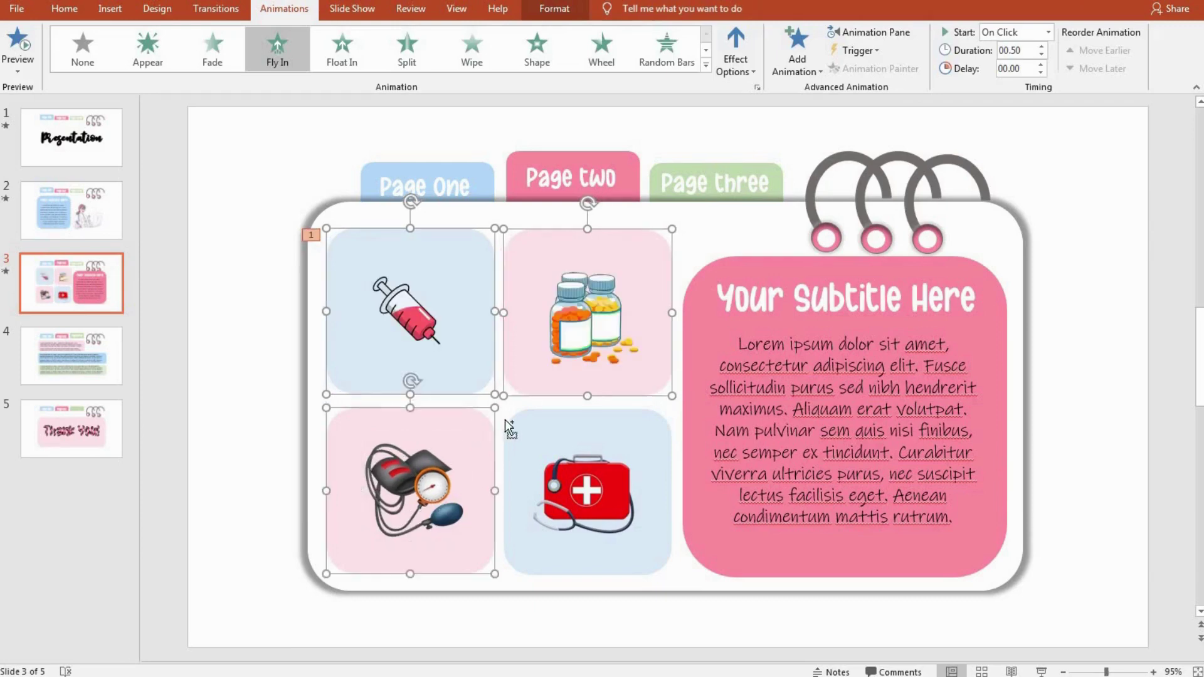
left_click(540, 420, "ctrl")
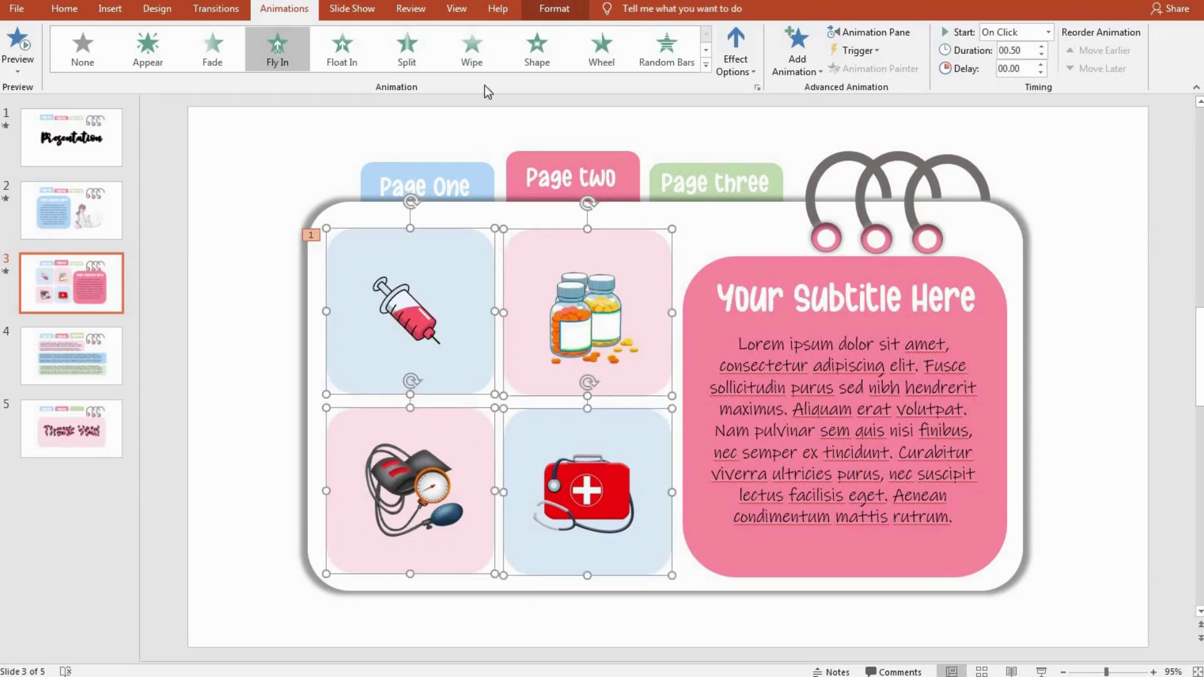
- Apply the Rise Up entrance effect to the four cards together
left_click(707, 65)
left_click(281, 480)
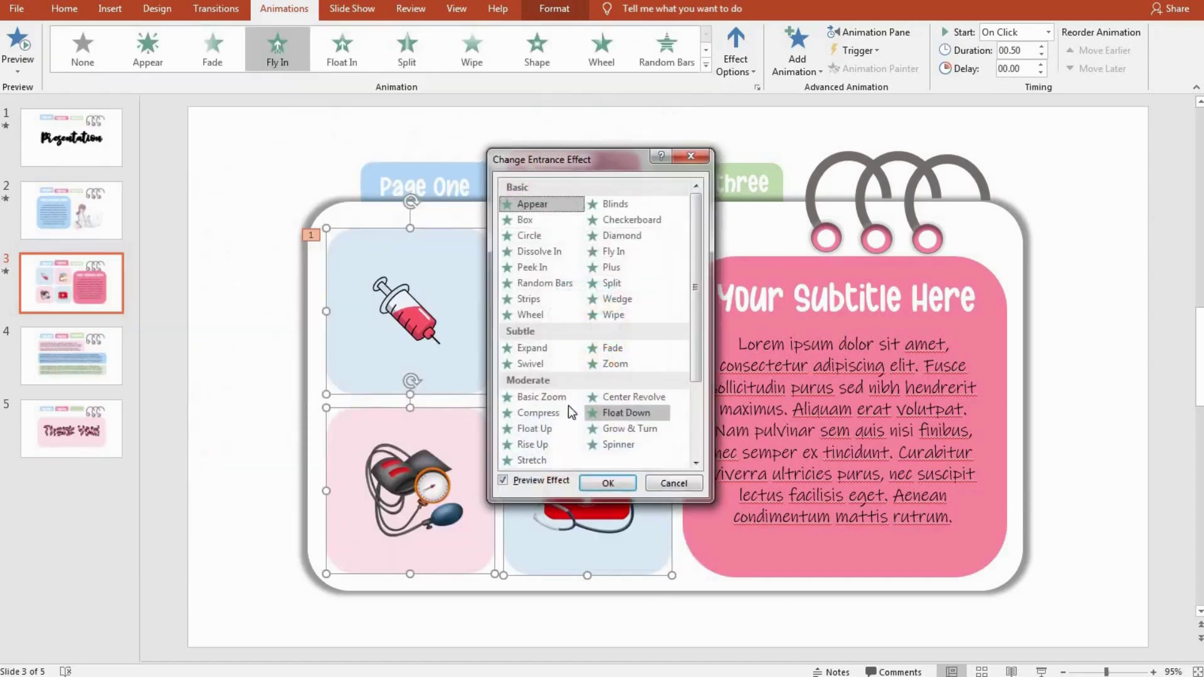
left_click(541, 446)
key("Down")
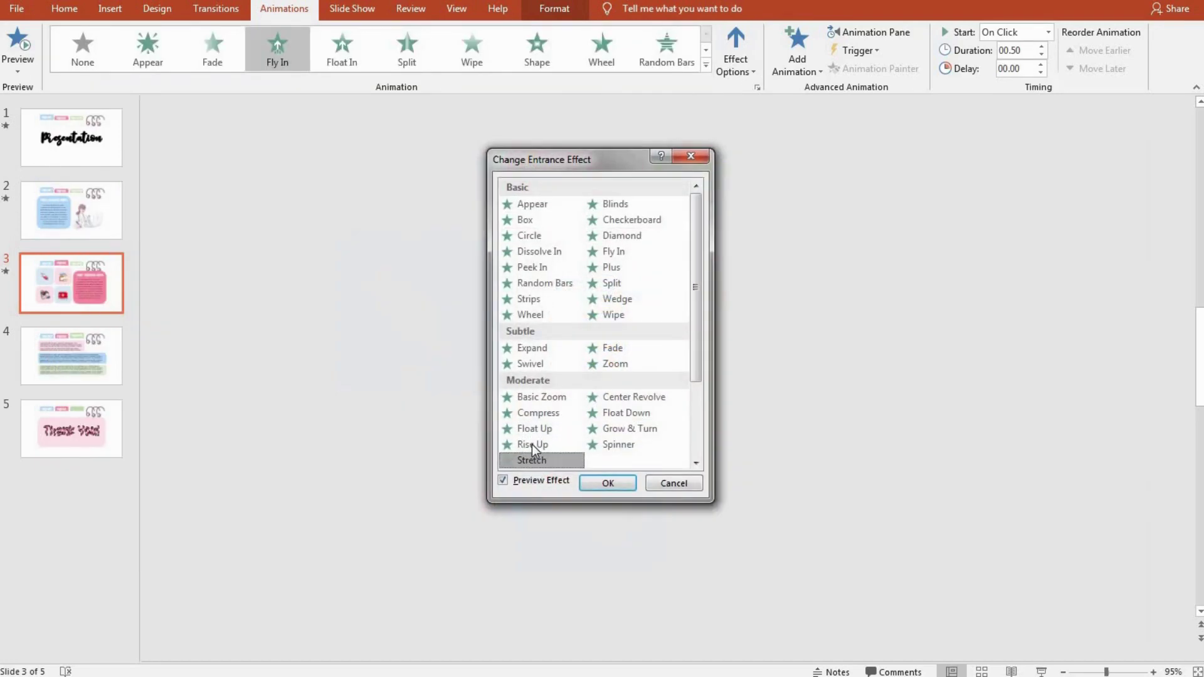
left_click(532, 445)
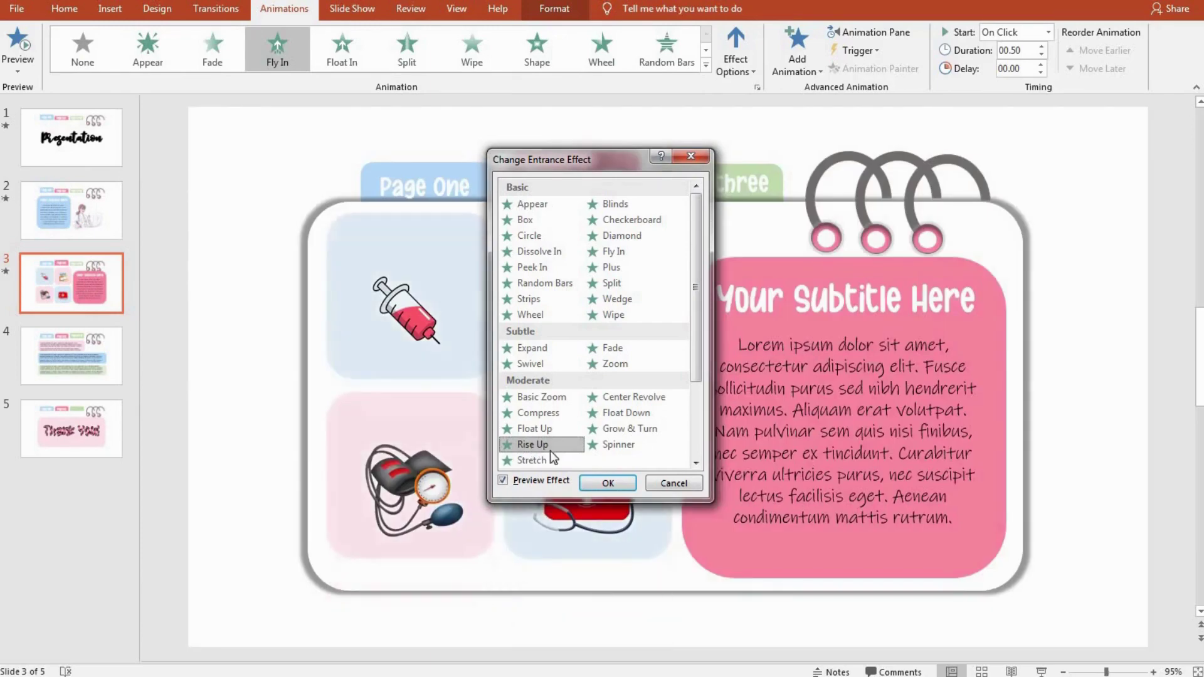
left_click(604, 482)
left_click(408, 301)
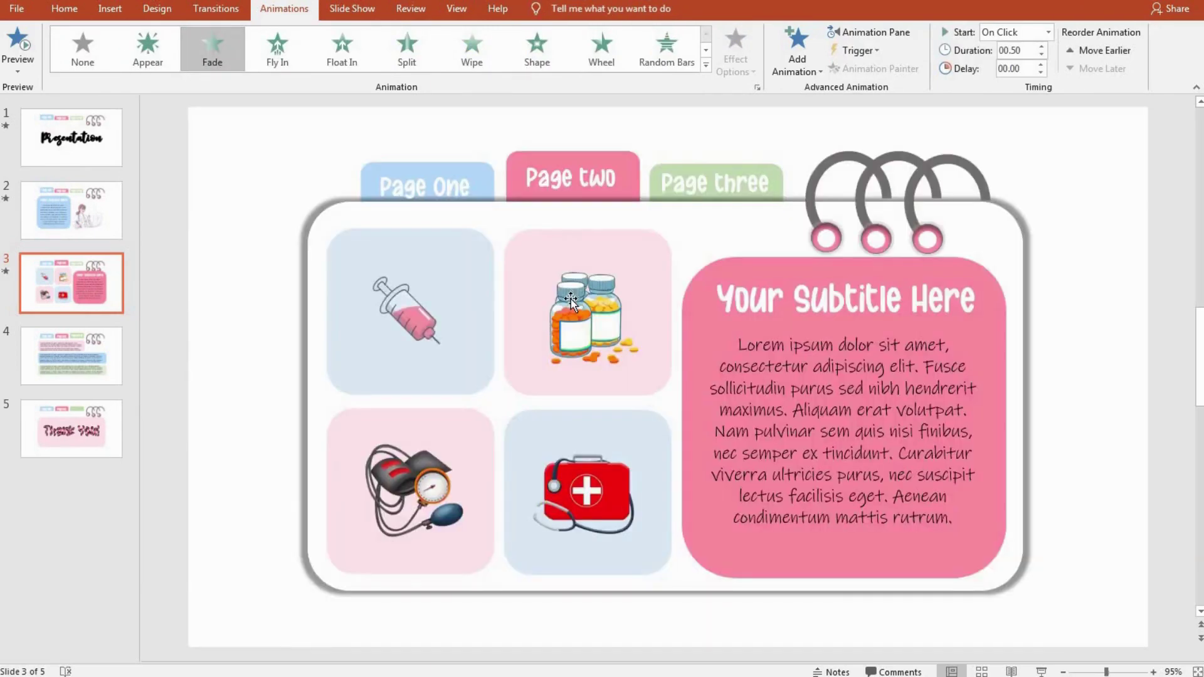
- Make the pill bottles Appear, then fade in the blood-pressure monitor and first-aid kit pictures
left_click(581, 303)
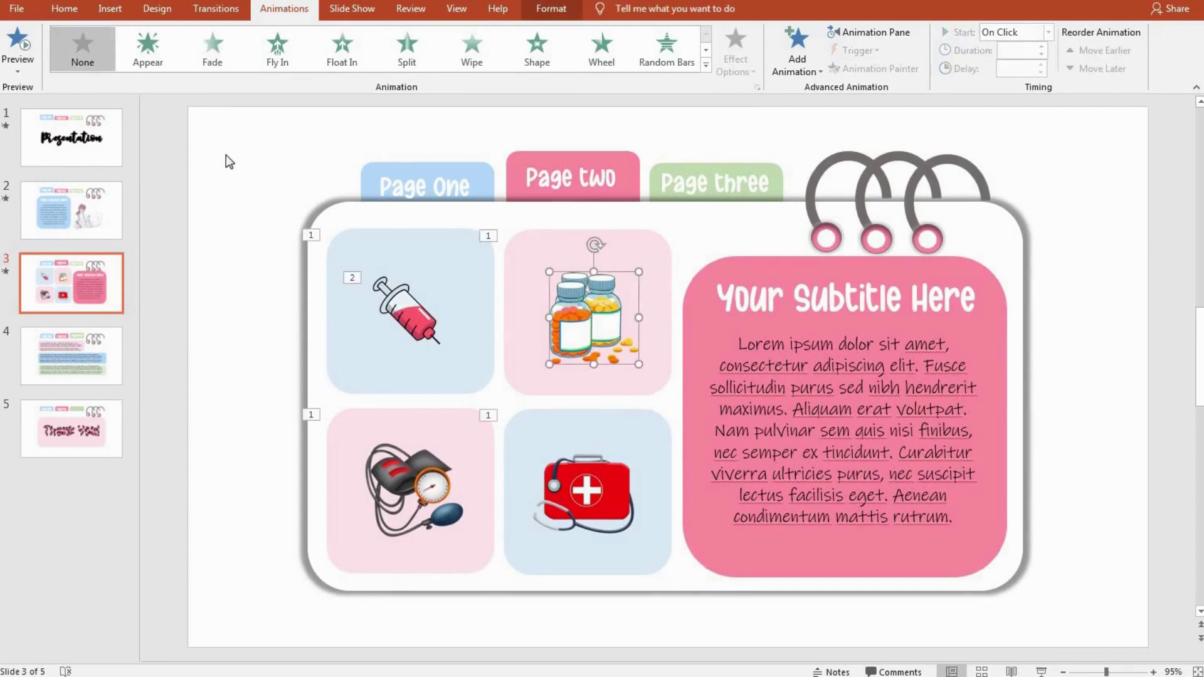
left_click(150, 50)
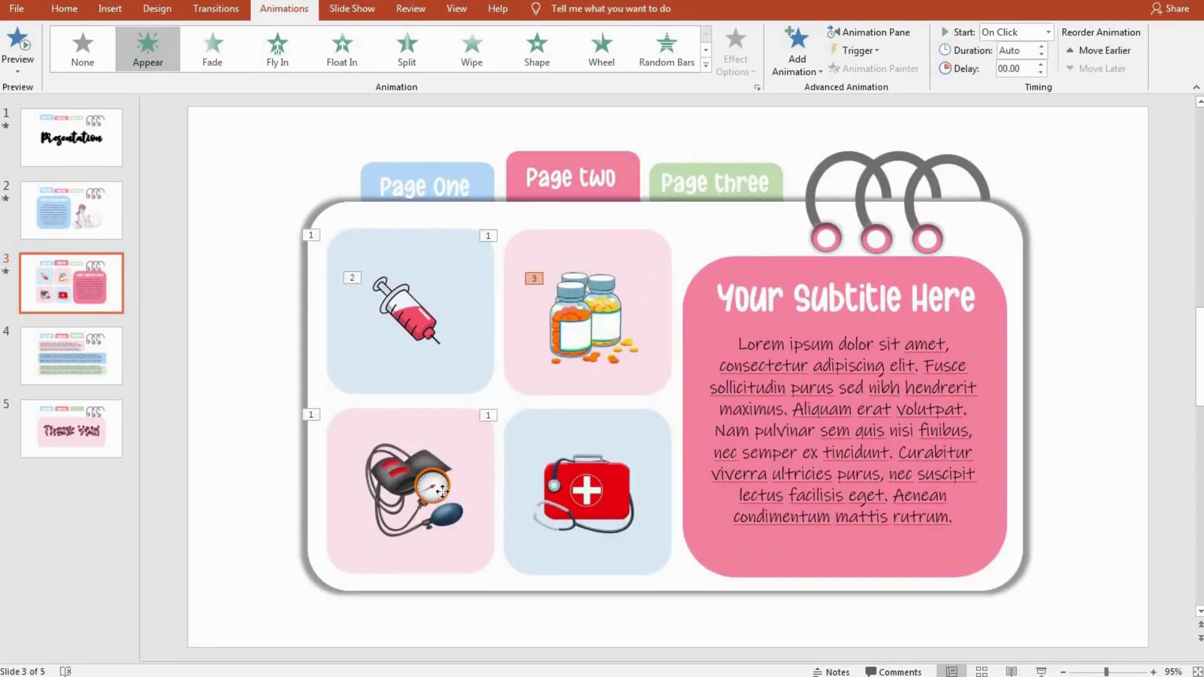
left_click(442, 491)
left_click(209, 61)
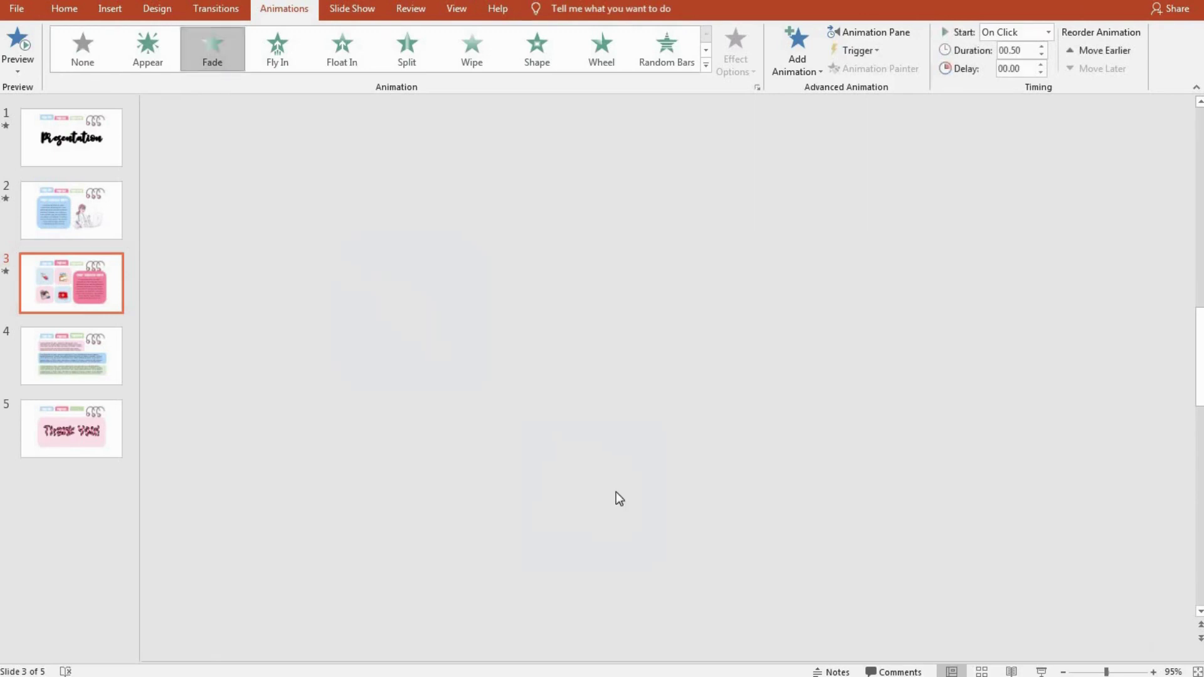
left_click(588, 486)
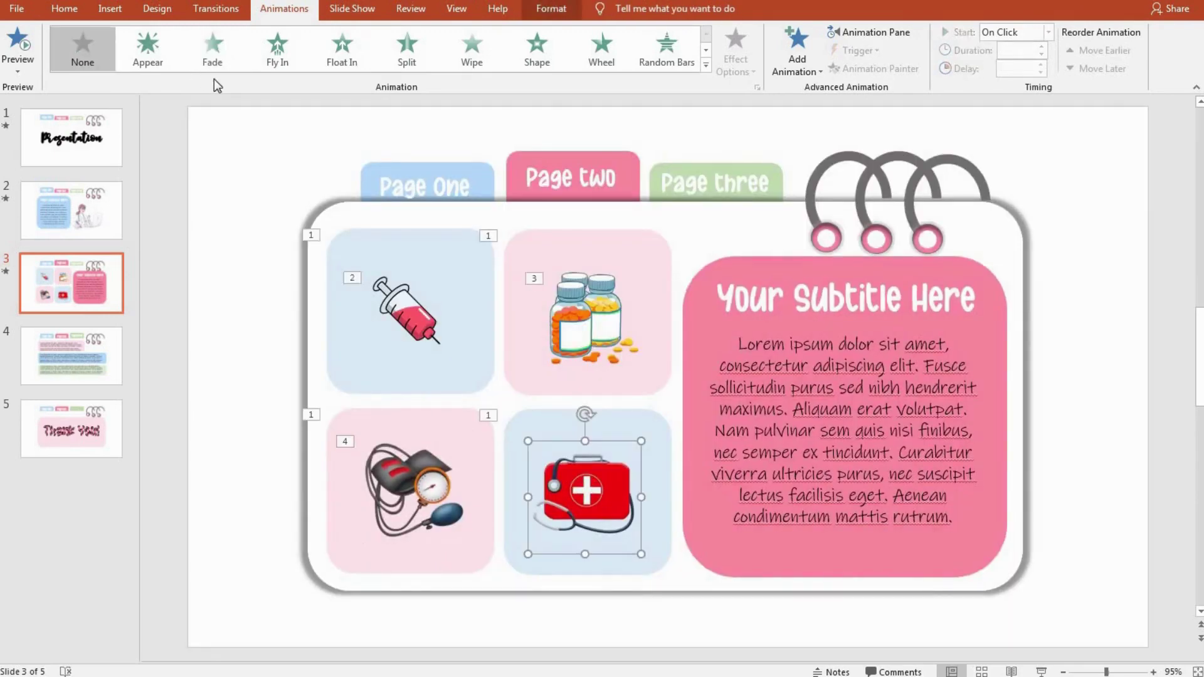
left_click(210, 53)
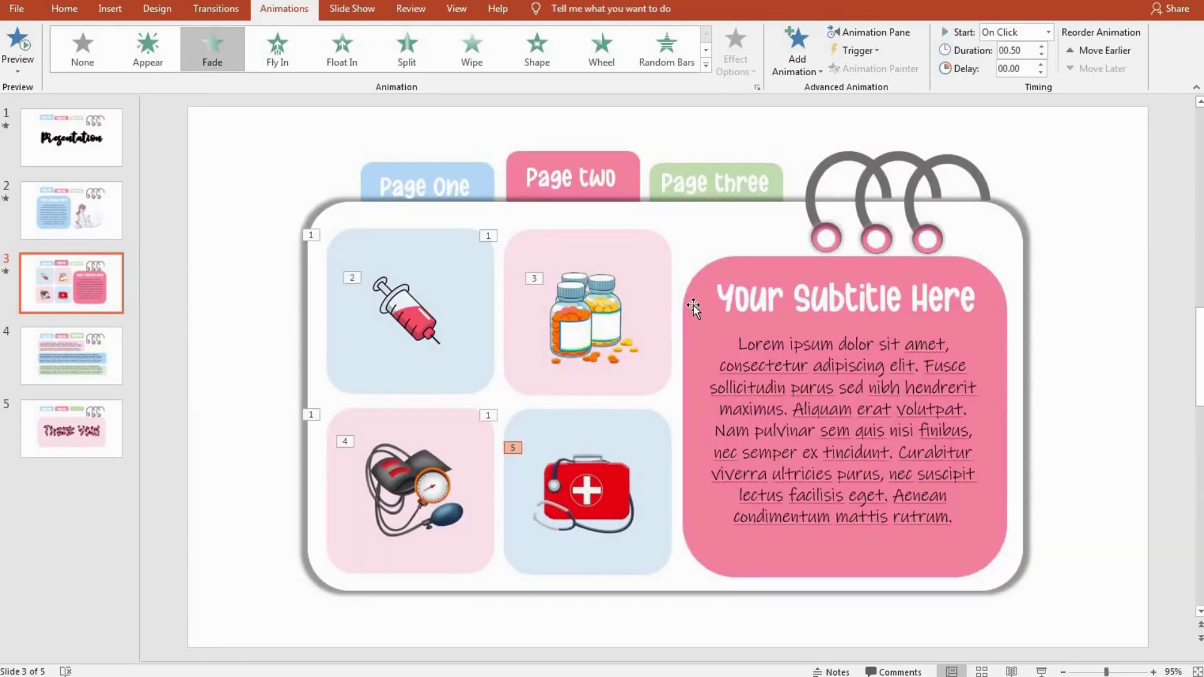
- Give the large pink text card a Spinner entrance effect
left_click(688, 307)
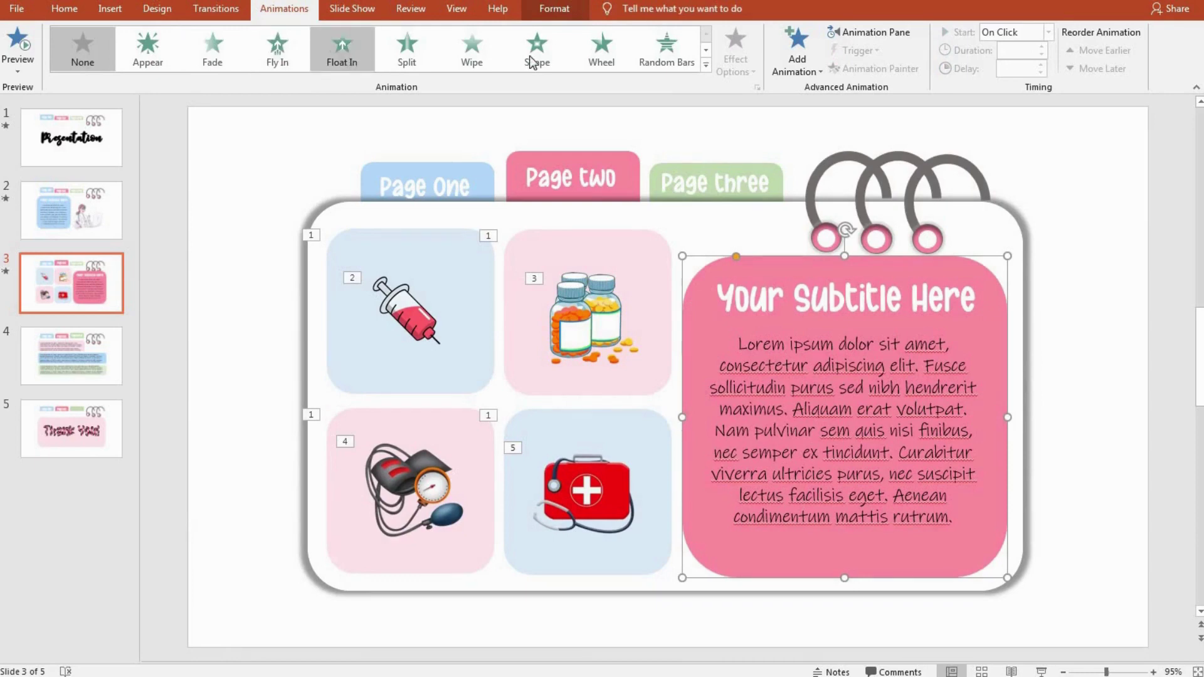
left_click(706, 64)
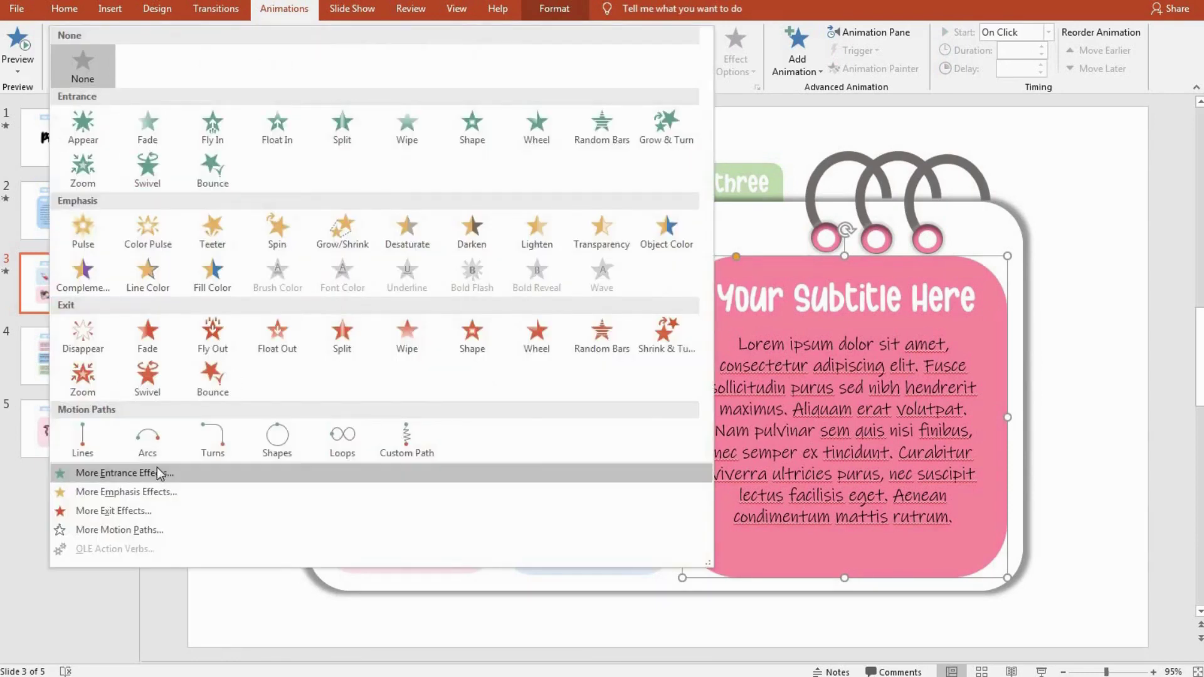
left_click(157, 472)
left_click(610, 443)
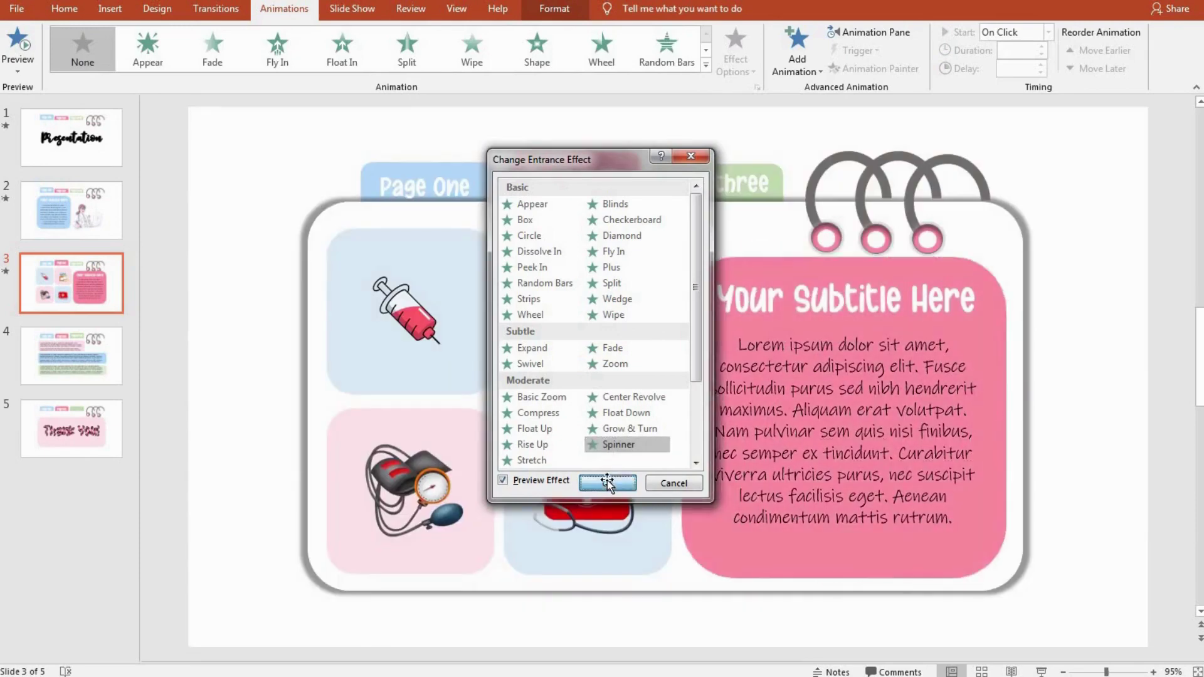
left_click(608, 481)
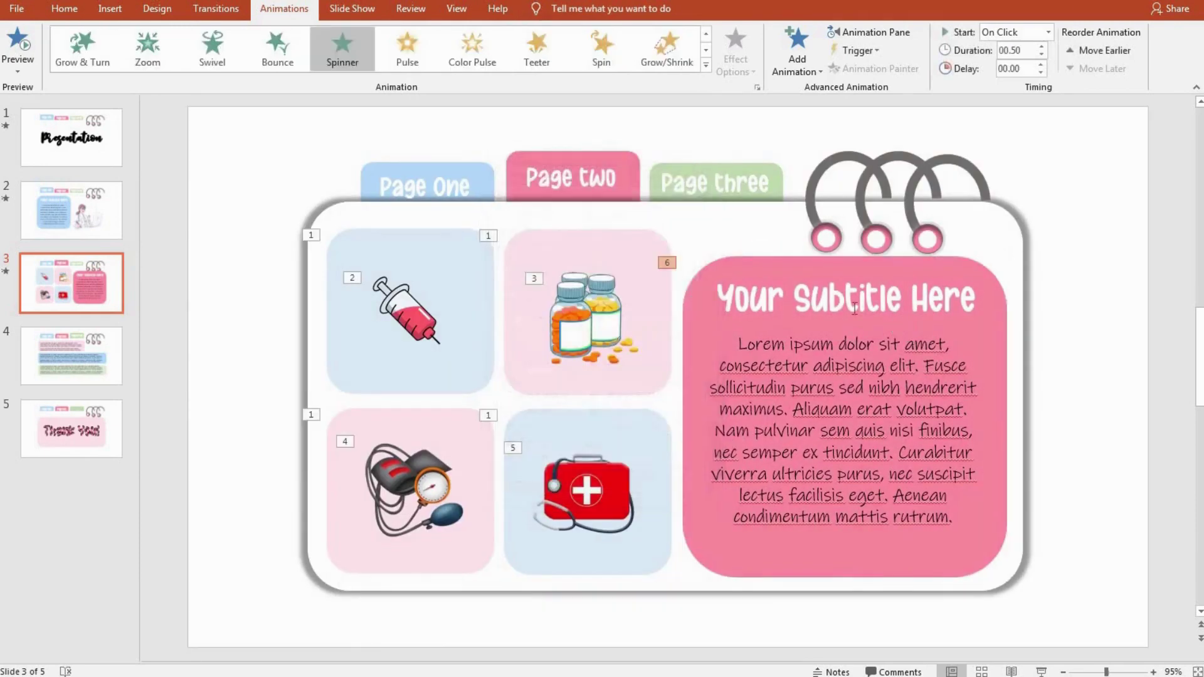
- Add Fade entrance animations to the subtitle heading and the body text
left_click(810, 301)
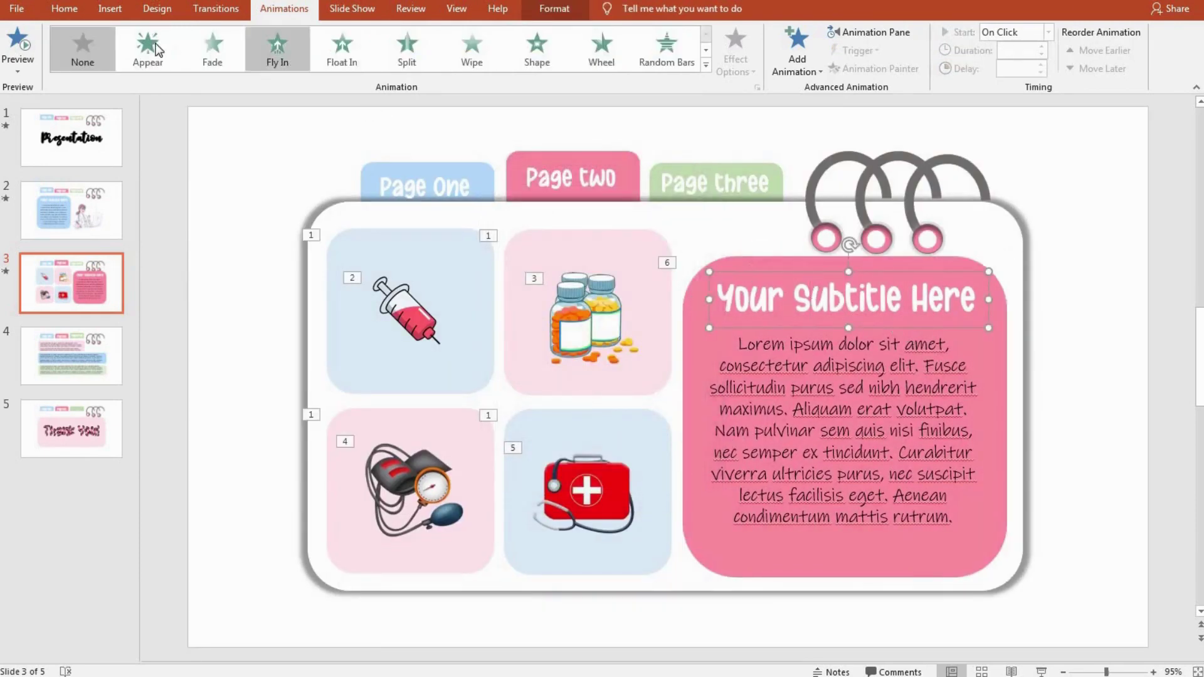
left_click(212, 50)
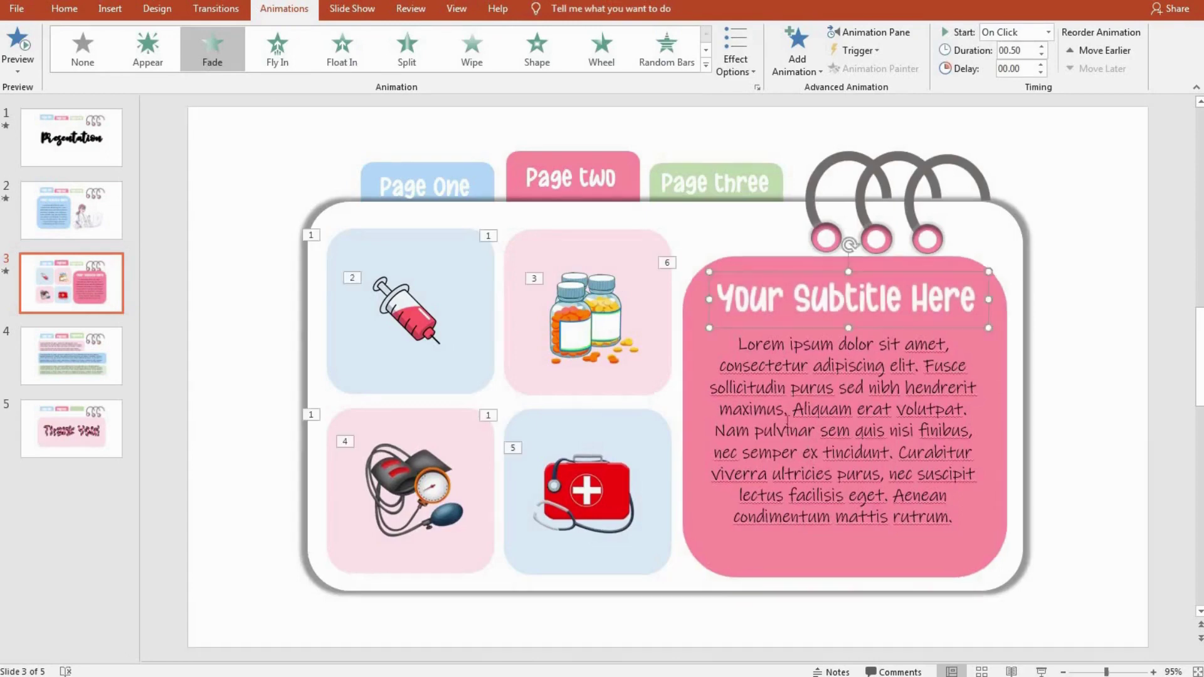
left_click(771, 354)
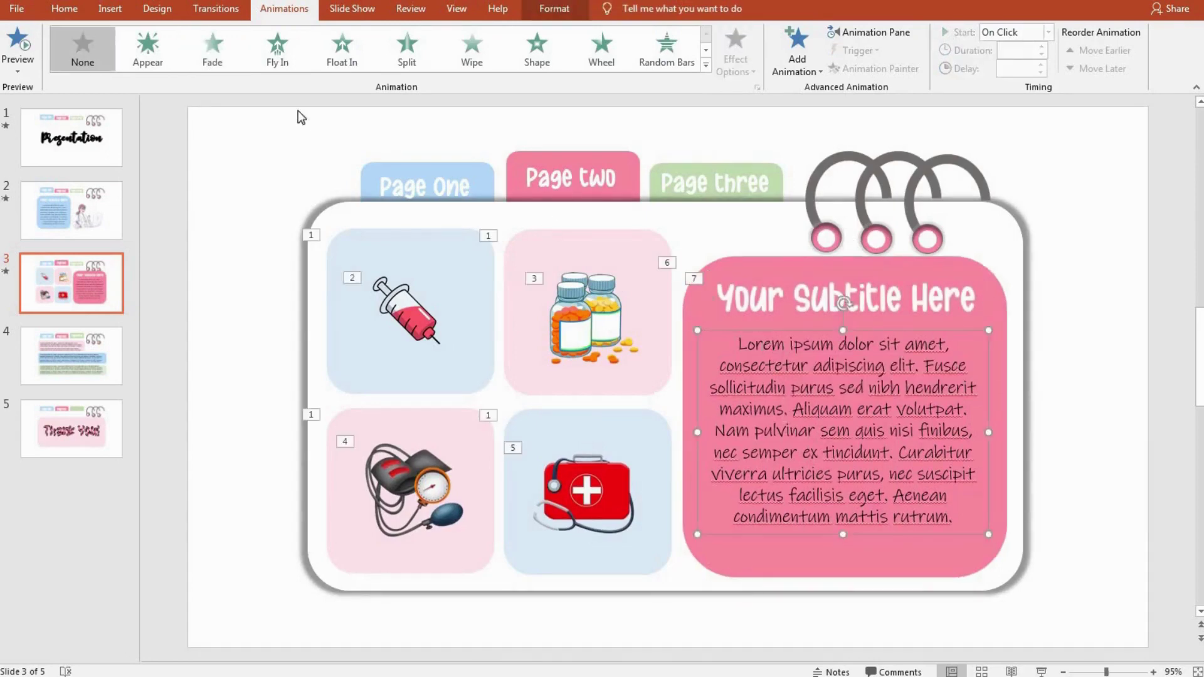
left_click(211, 52)
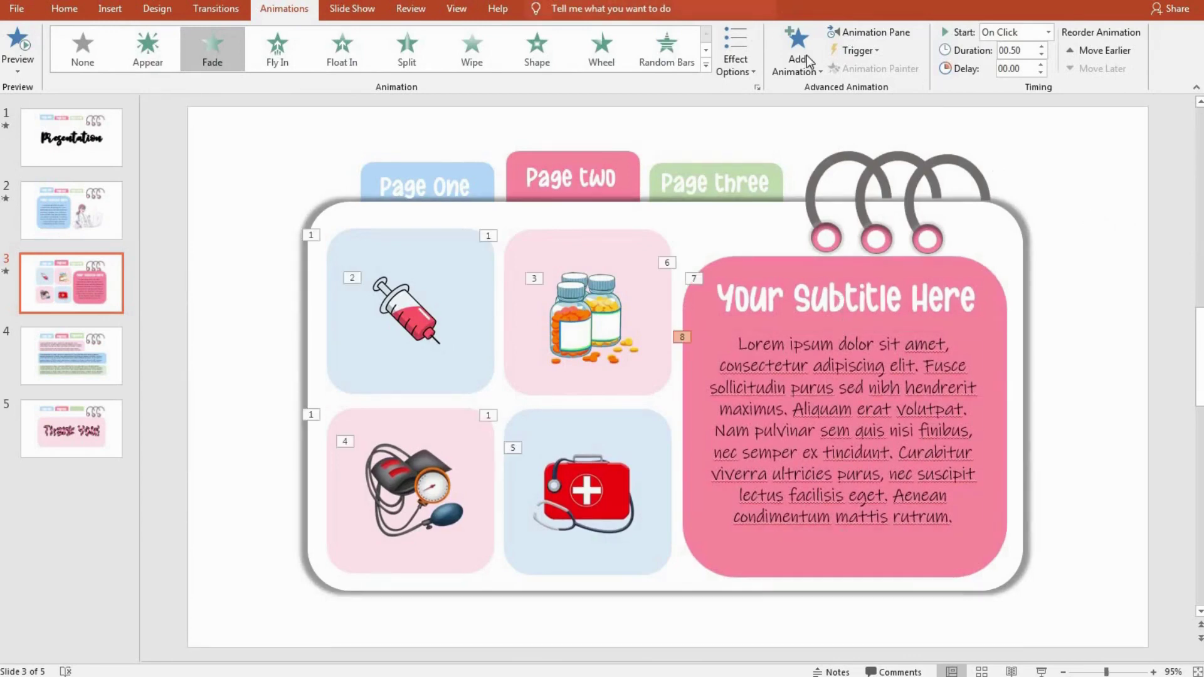
left_click(789, 129)
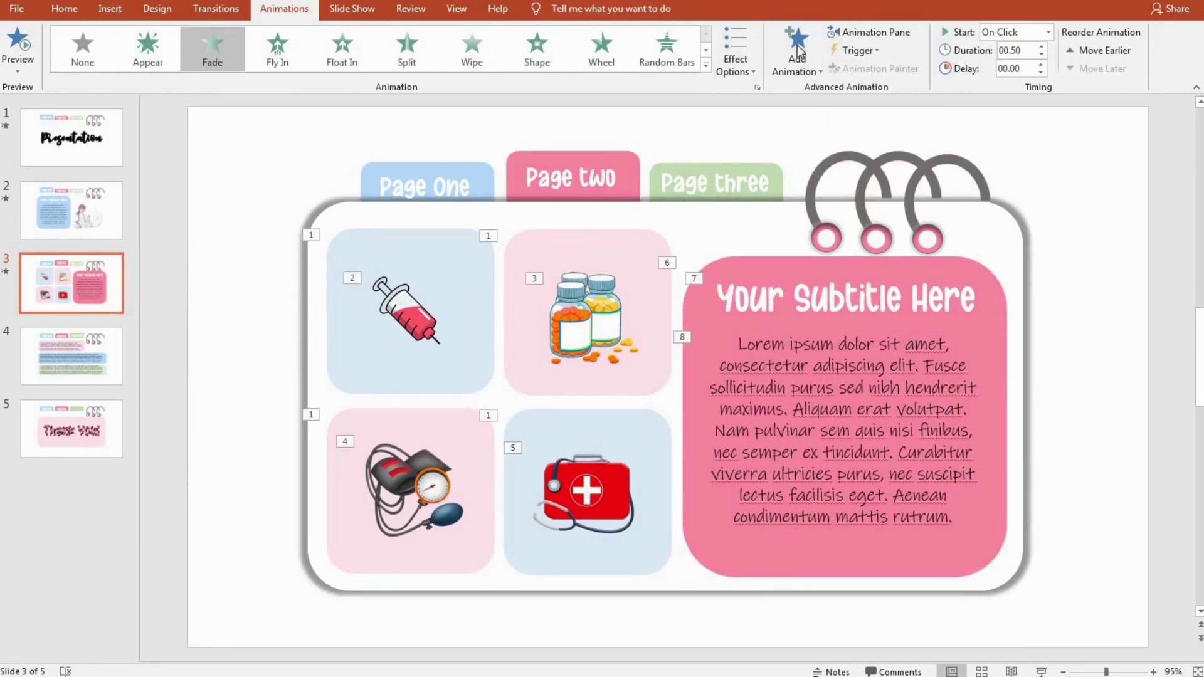
- In the Animation Pane, move the pink card's Spinner animation up to second place
left_click(863, 40)
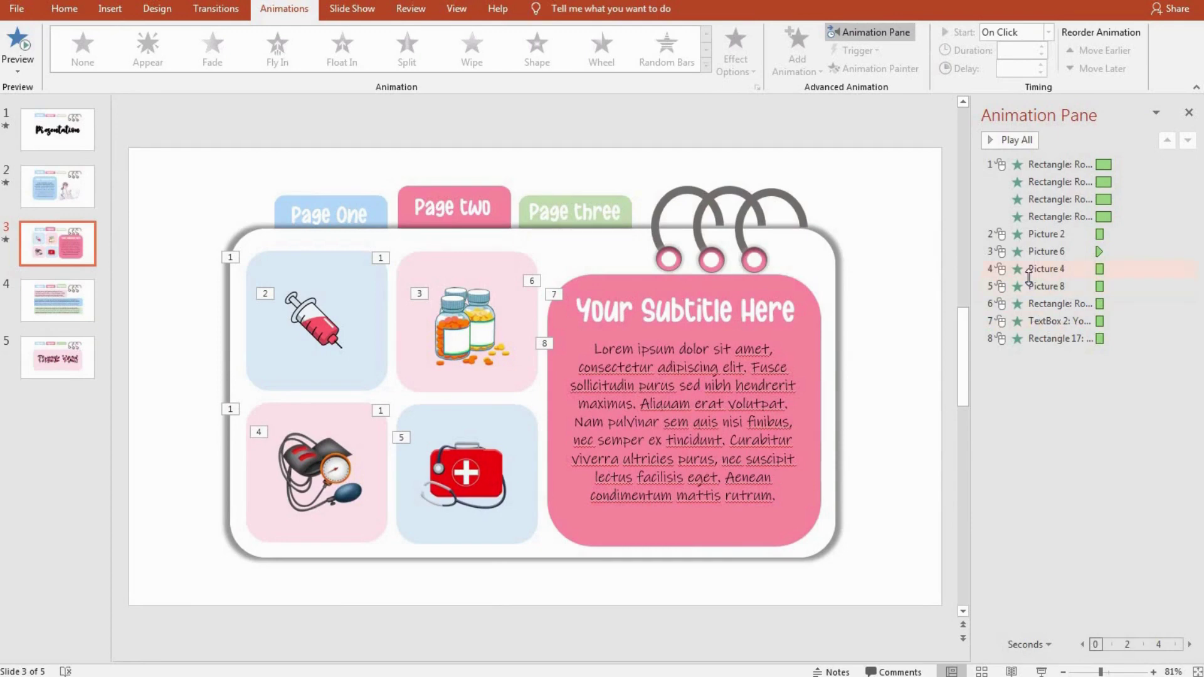
left_click(1044, 249)
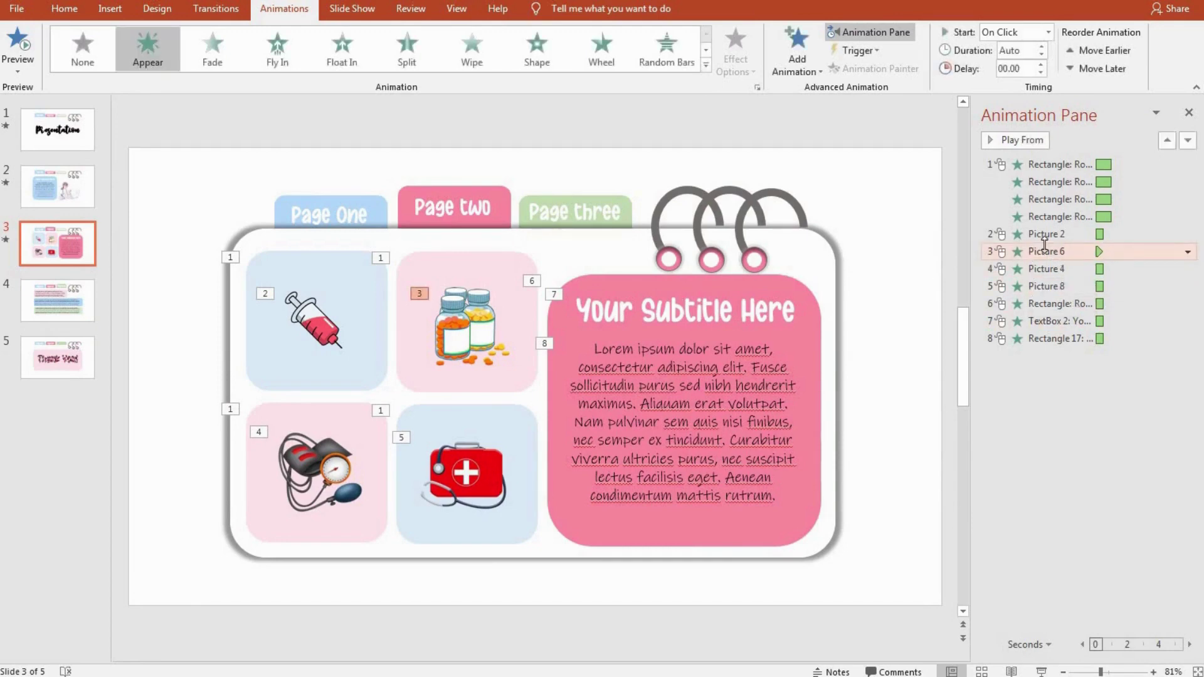
key("ctrl+a")
left_click(1132, 460)
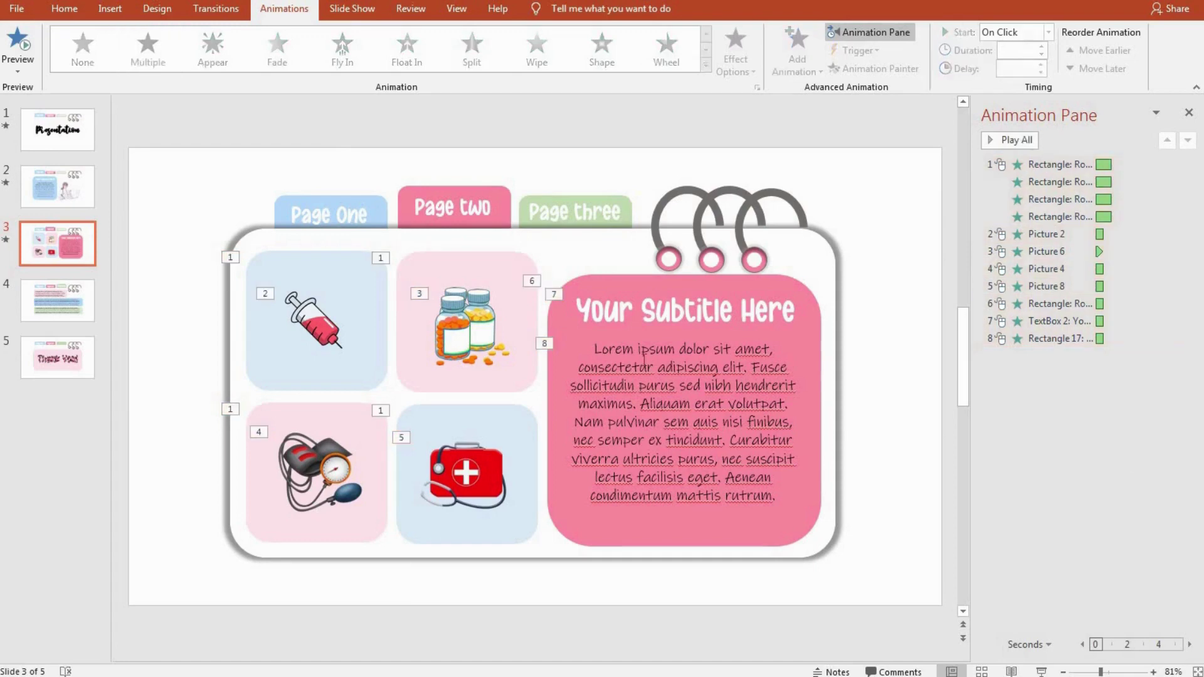
left_click(629, 281)
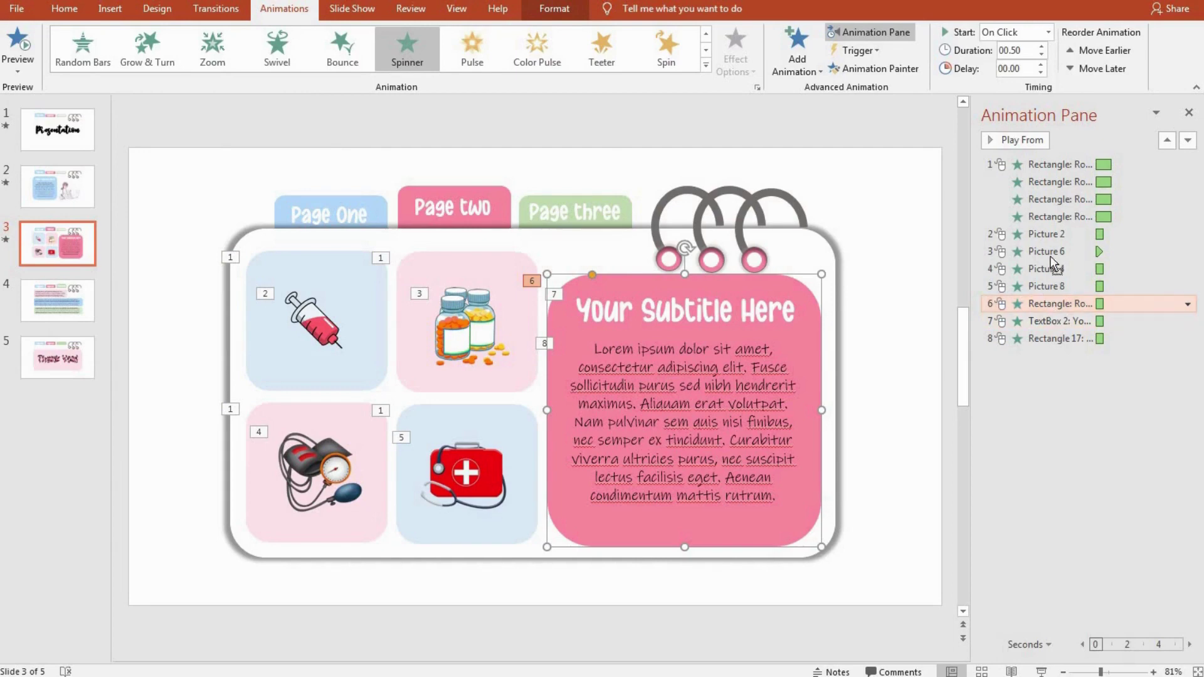
left_click_drag(1051, 258, 1054, 227)
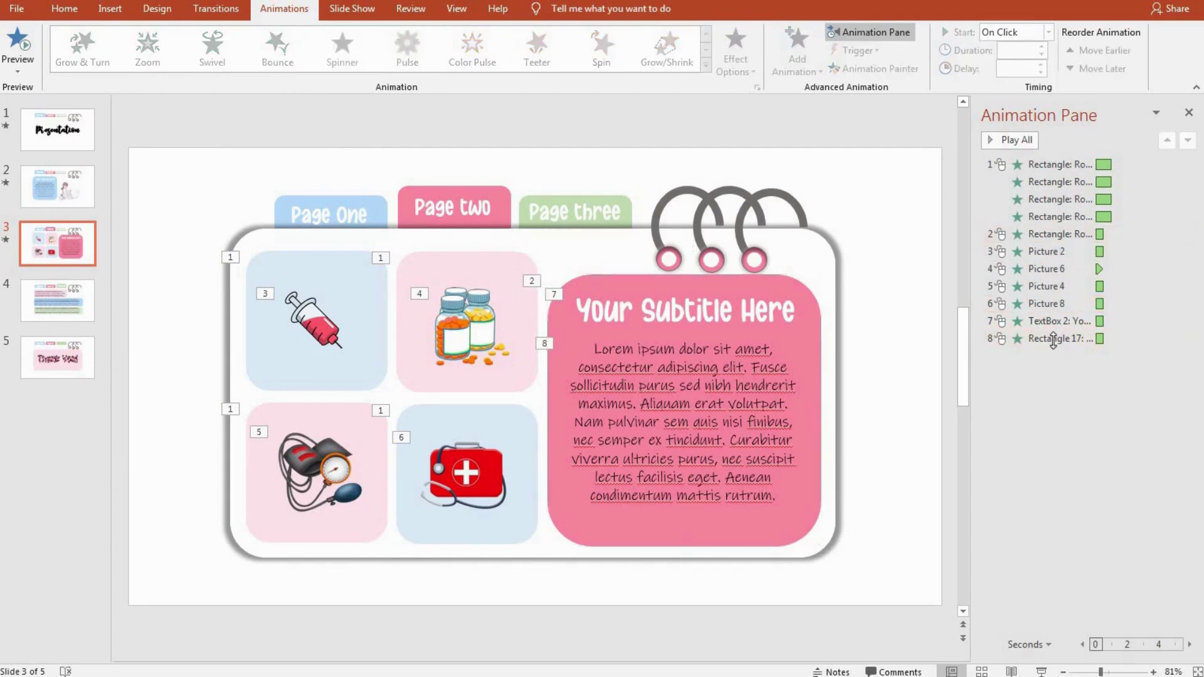
- Play all of slide 3's animations and select every entry in the Animation Pane
left_click(991, 141)
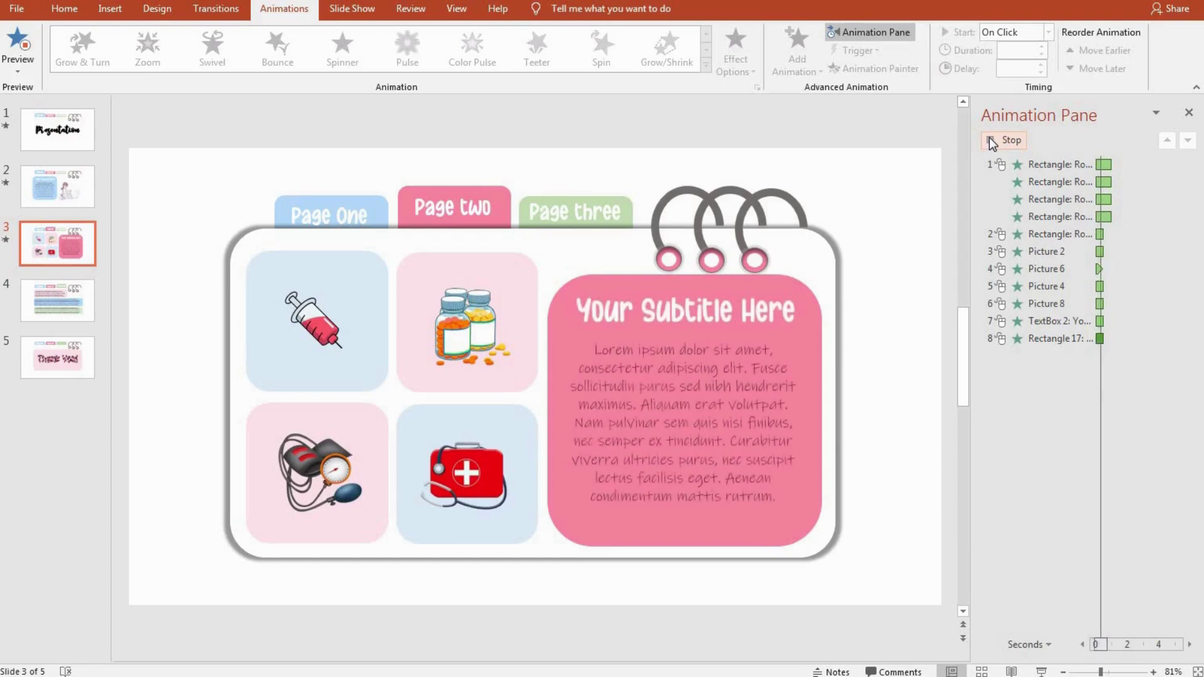
left_click(1061, 322)
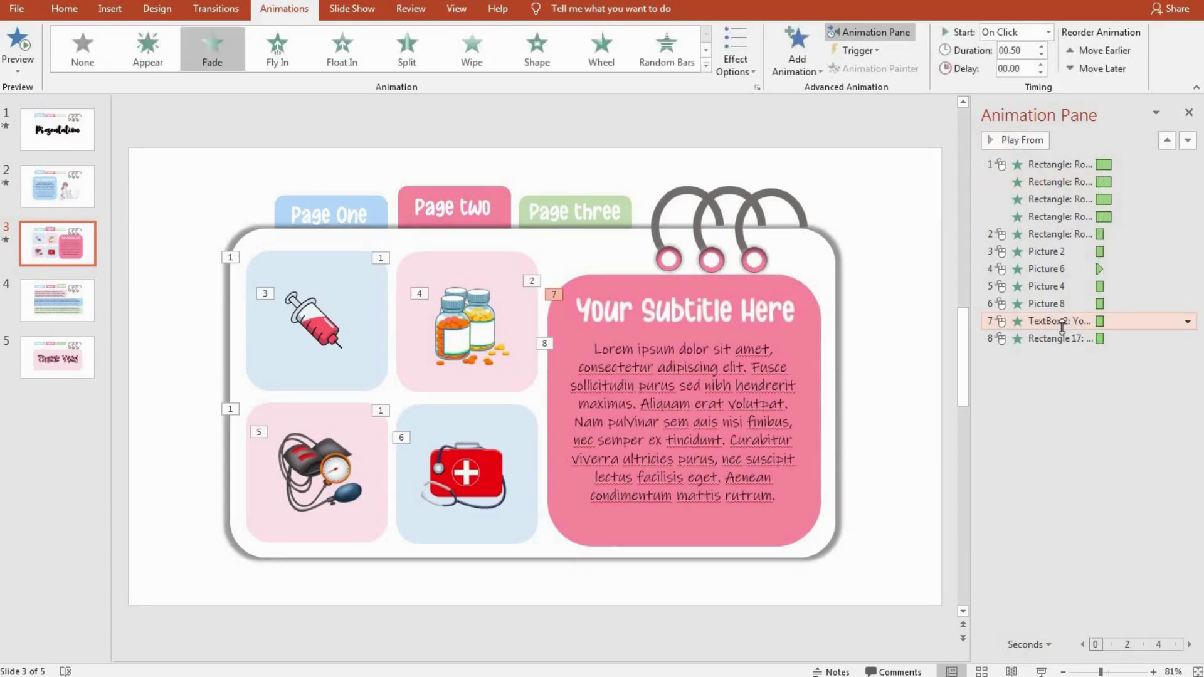
key("ctrl+a")
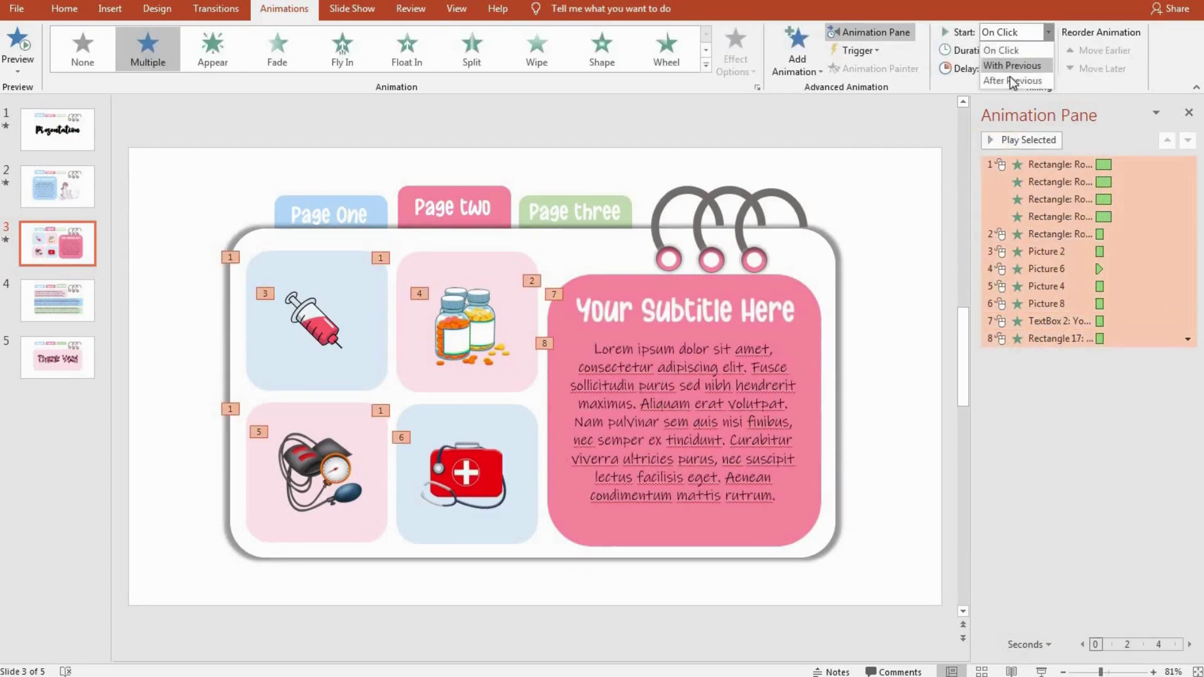
- Set all slide 3 animations to start After Previous, preview them, then open slide 4
left_click(1011, 81)
left_click(1053, 425)
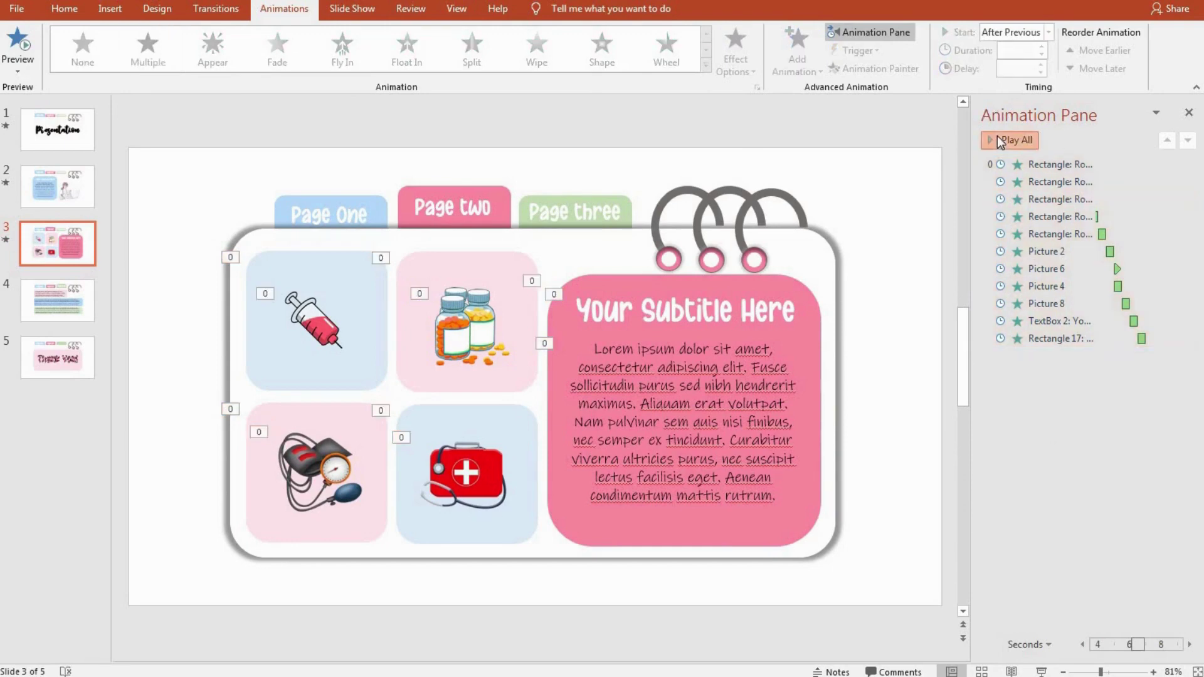
left_click(997, 141)
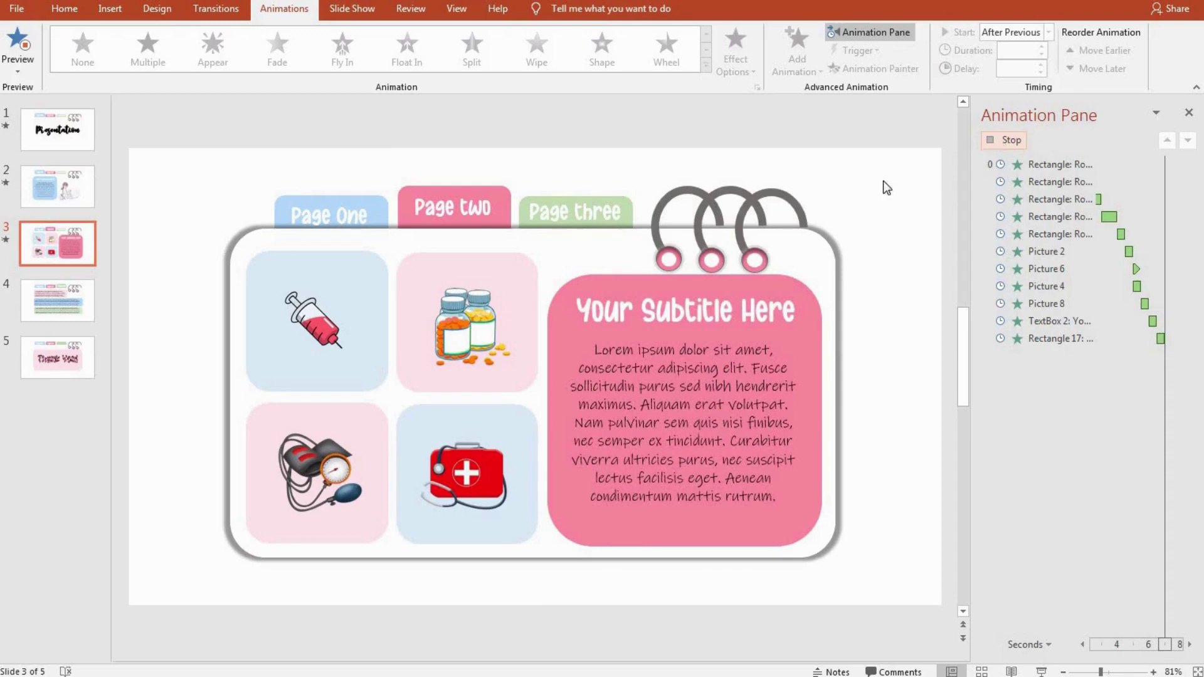
left_click(72, 312)
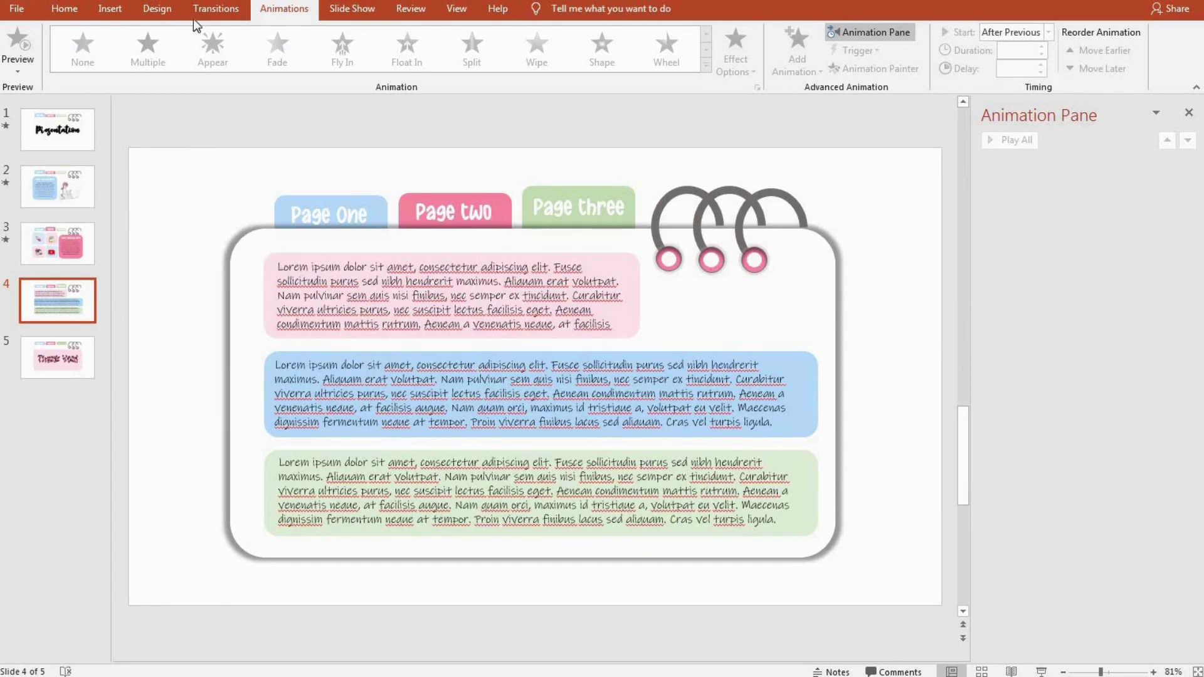
- Give slide 4 a Morph transition after briefly trying Fade
left_click(219, 10)
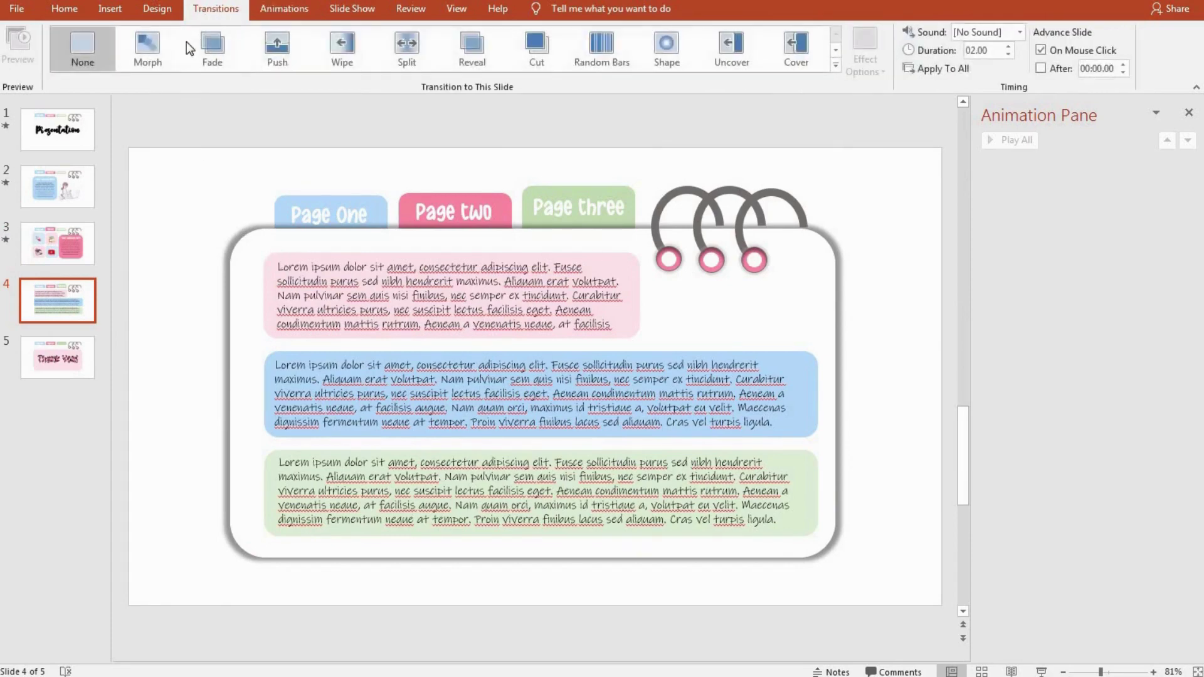
left_click(151, 47)
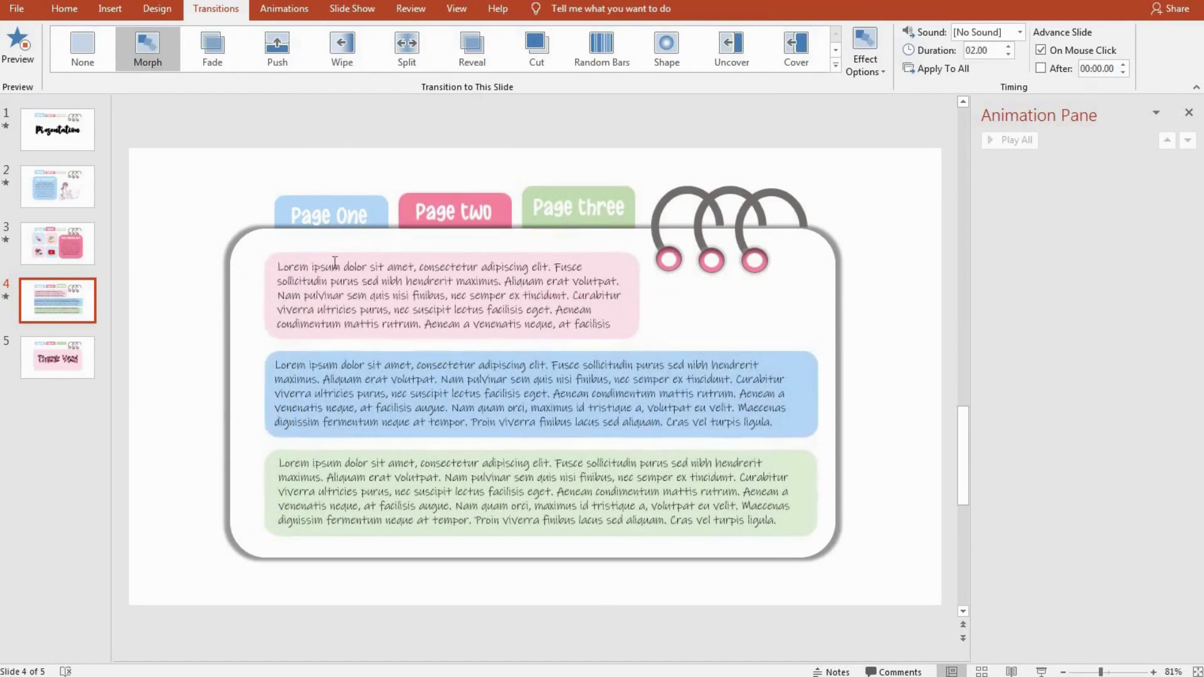
left_click(298, 268)
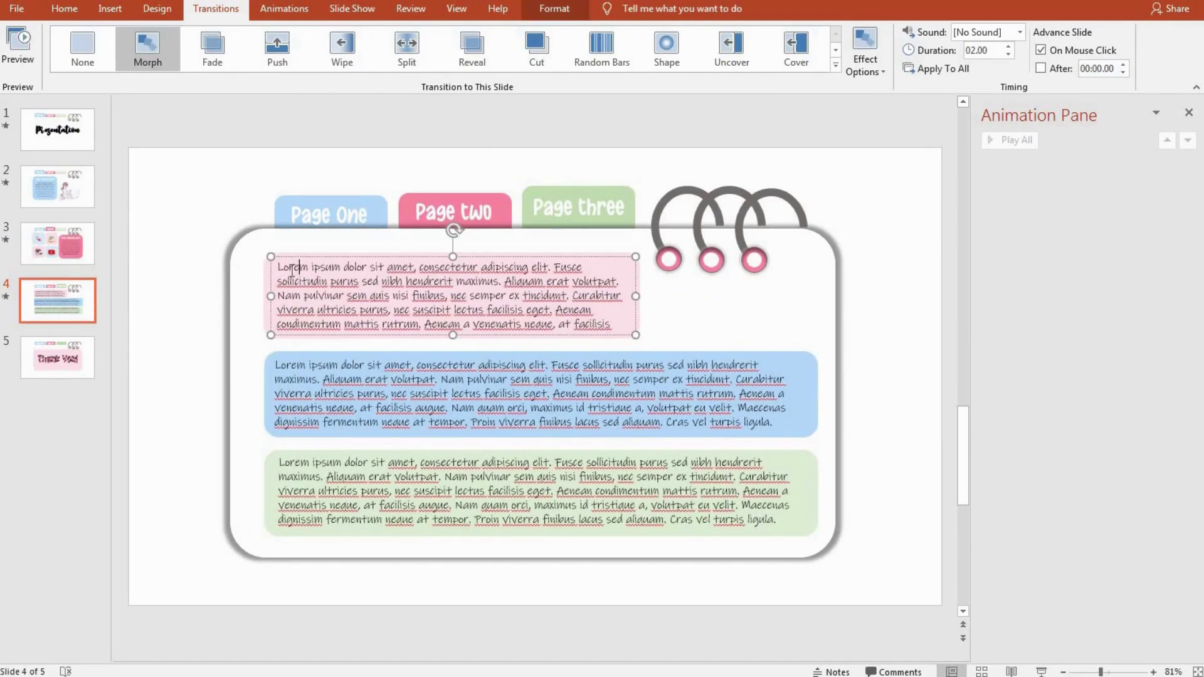
left_click(208, 63)
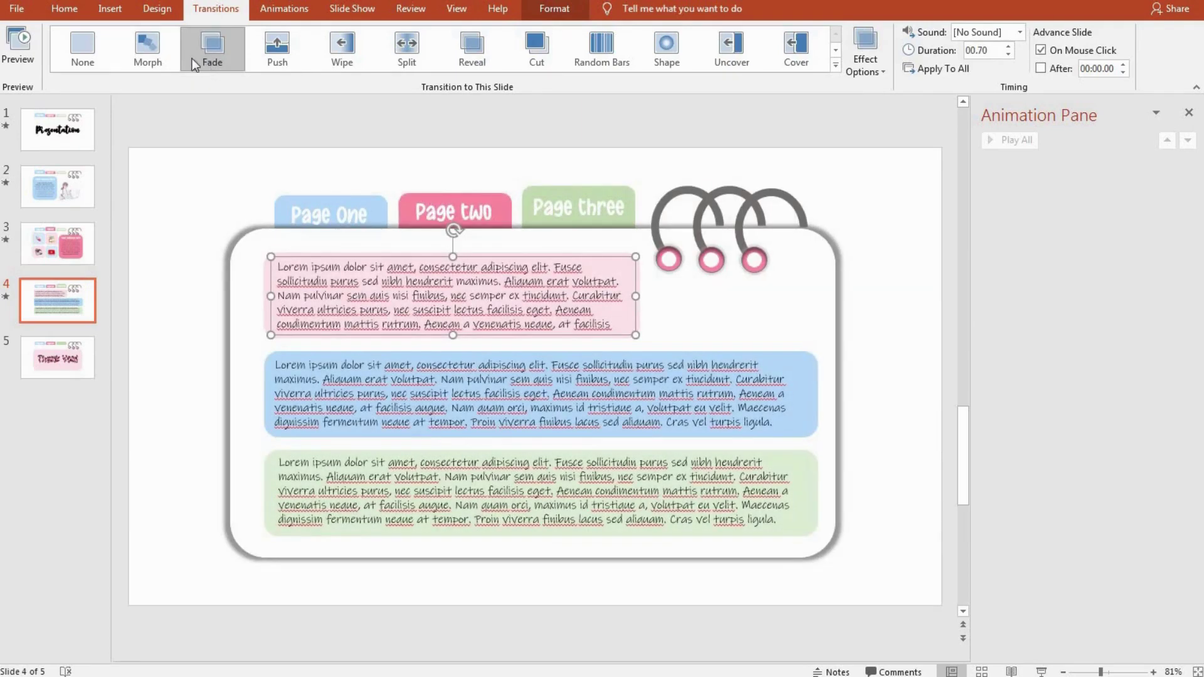
left_click(150, 54)
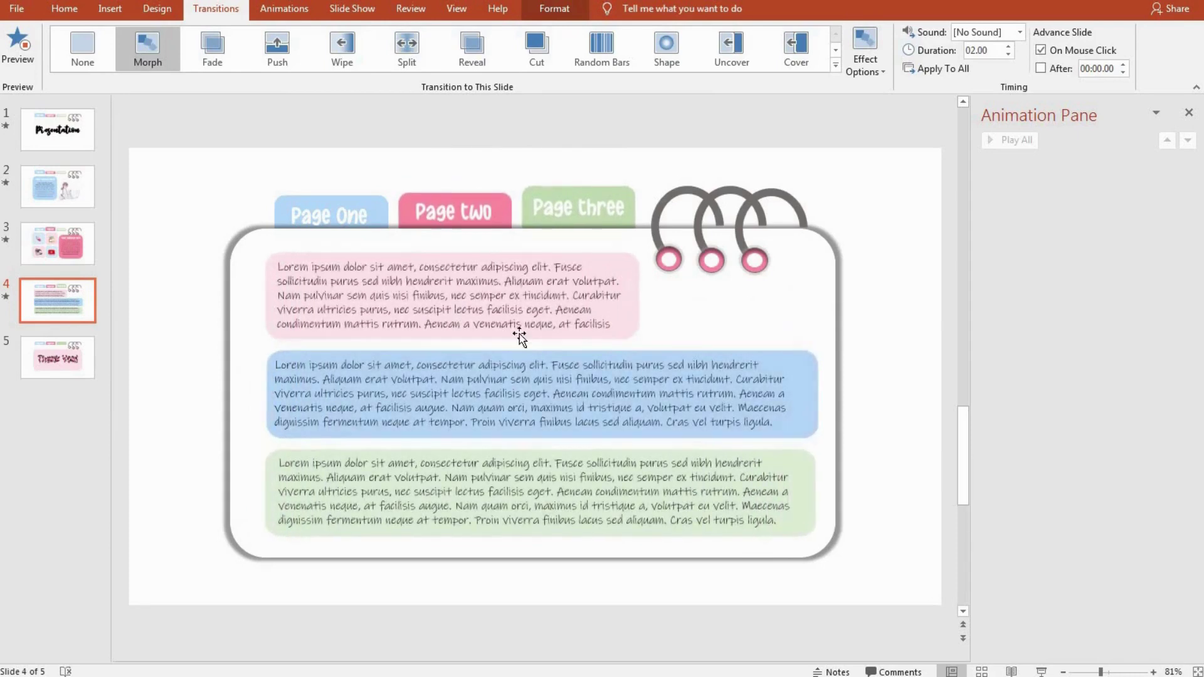
- Apply a Fade entrance animation to the pink text box
left_click(634, 291)
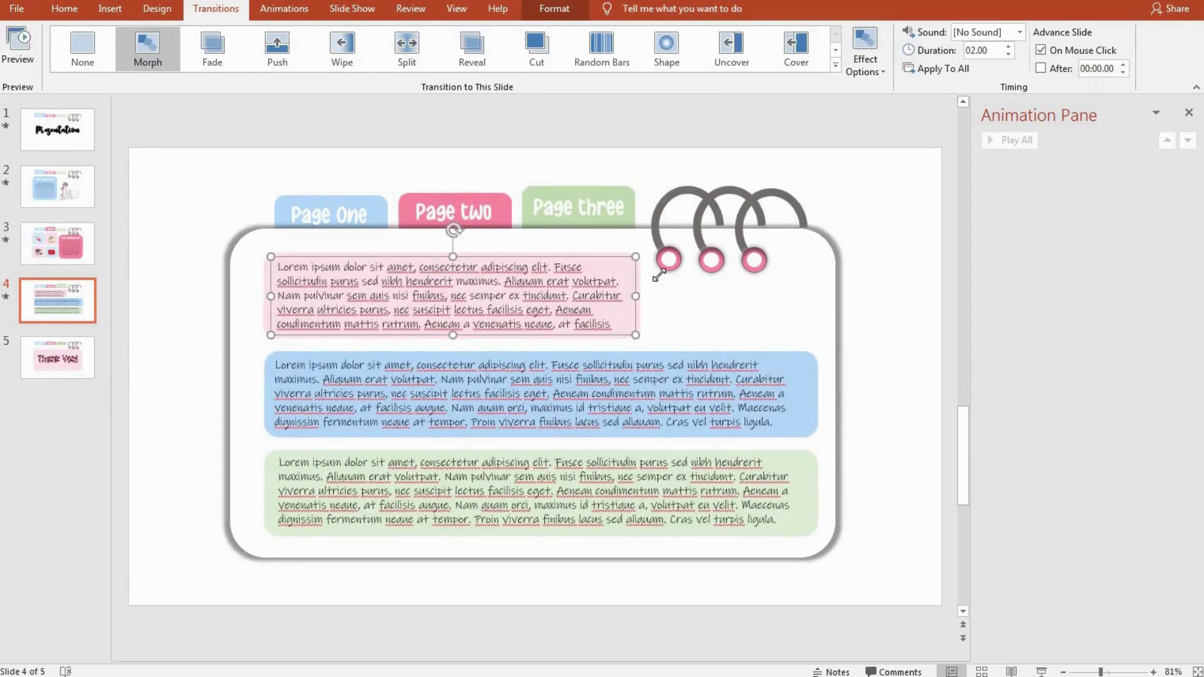
left_click(611, 281)
left_click(284, 8)
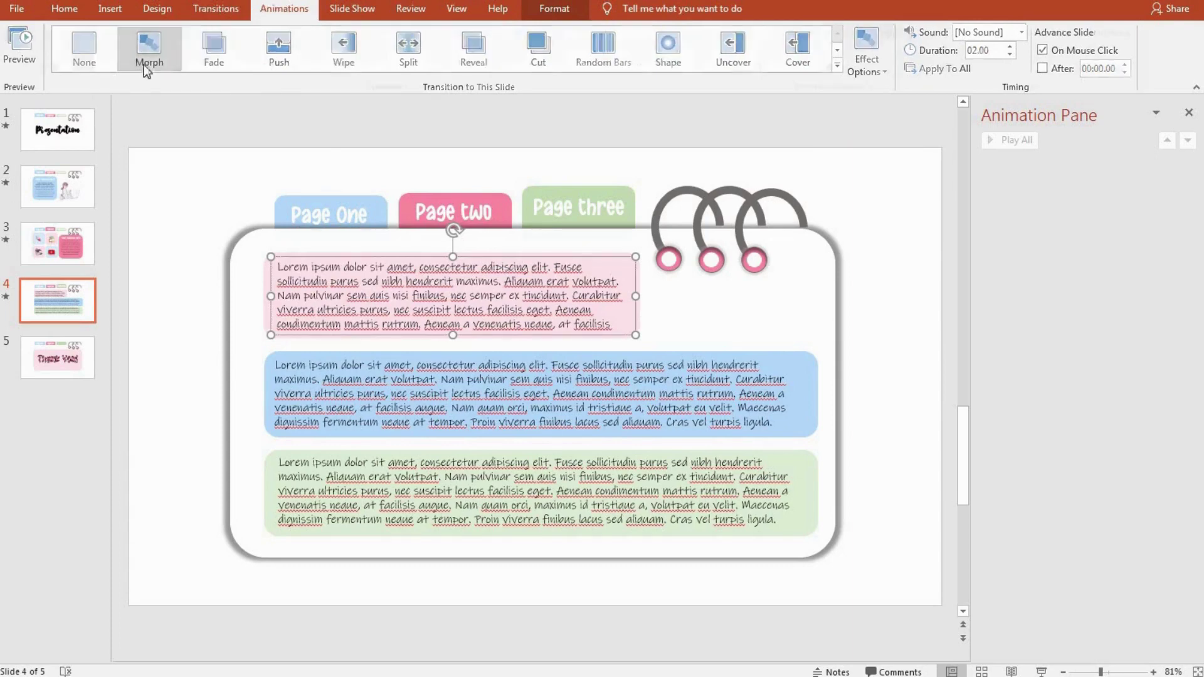
left_click(212, 47)
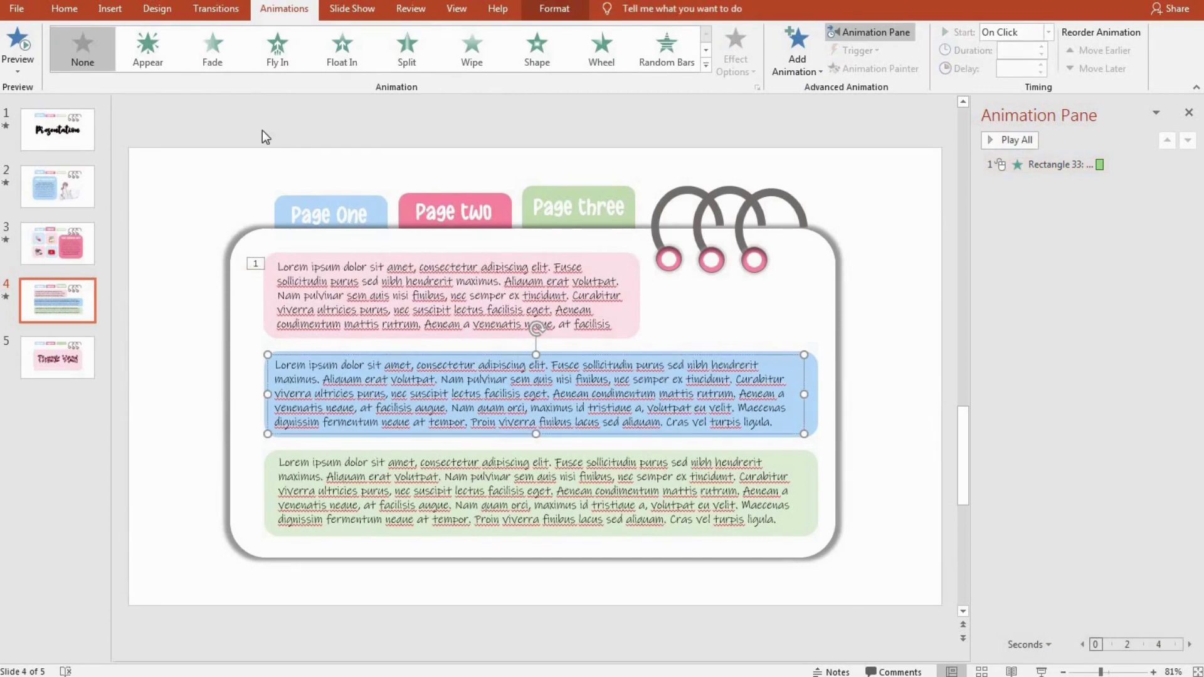
- Give the blue box a Fade entrance and switch the pink box to Float In
left_click(213, 43)
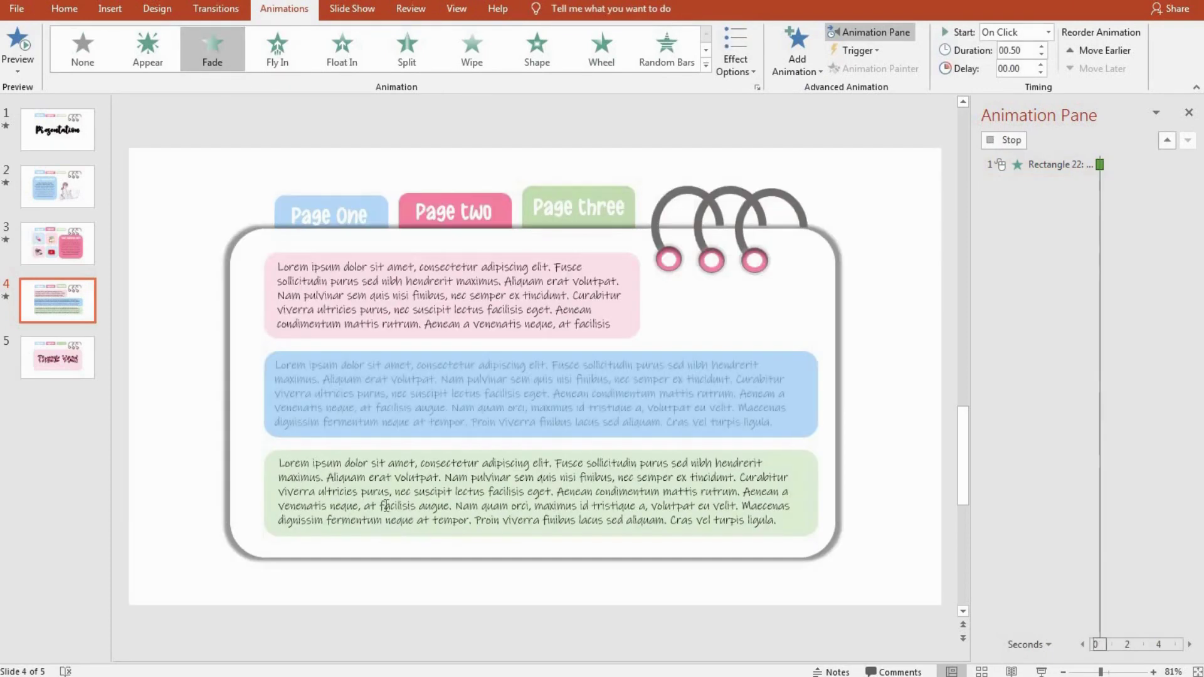
left_click(368, 493)
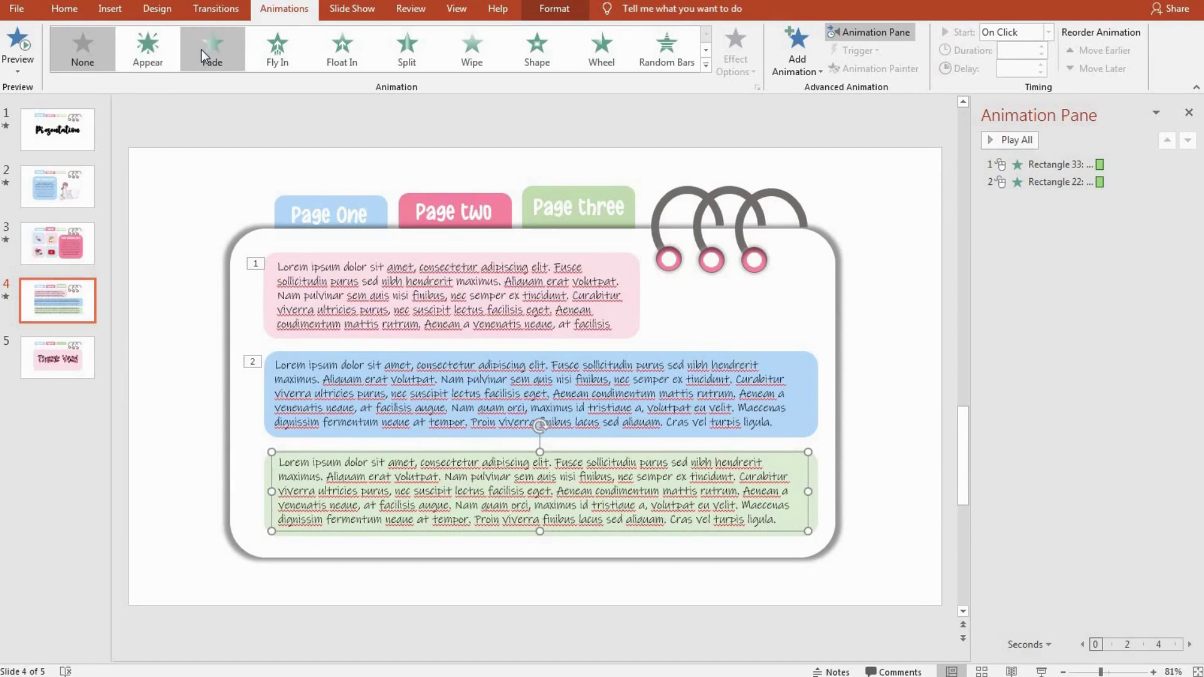
left_click(357, 310)
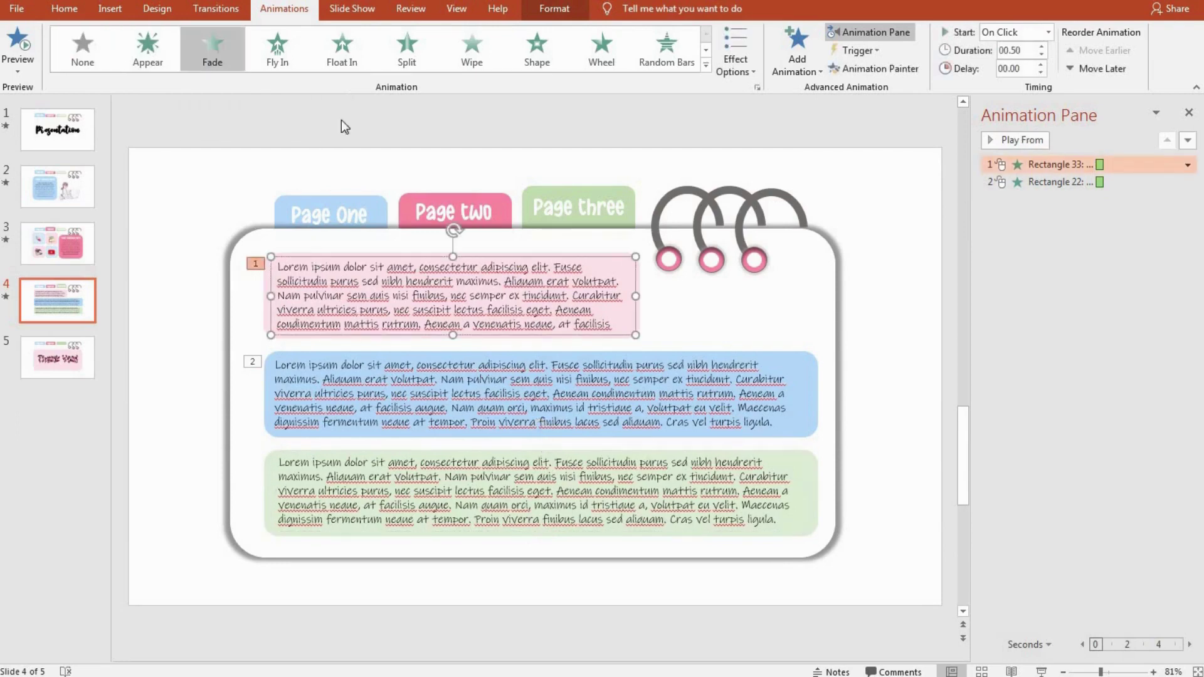
left_click(328, 54)
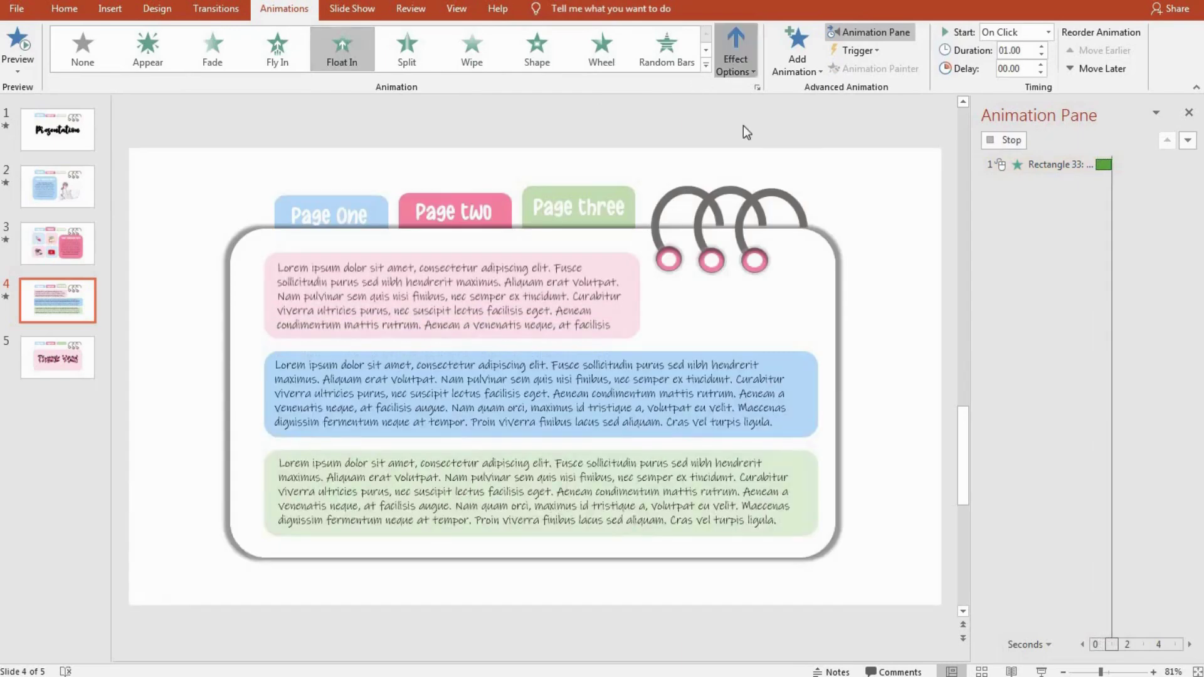
- Make the pink box float in By Paragraph and open its detailed effect settings
left_click(735, 63)
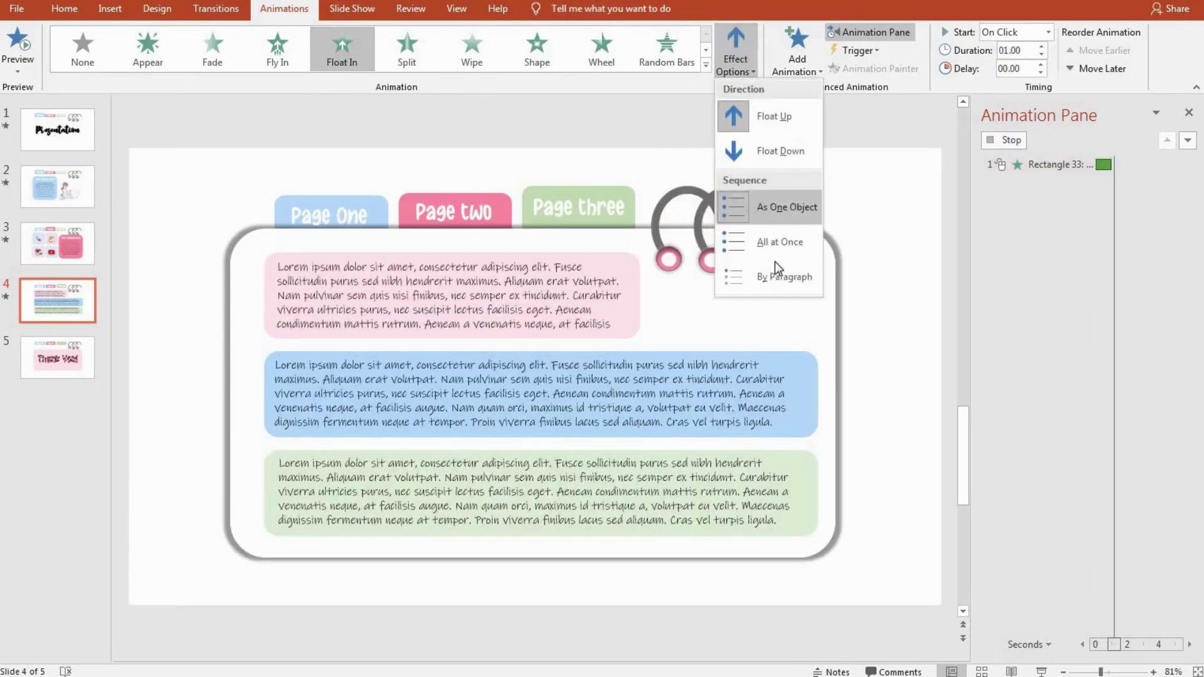
left_click(777, 274)
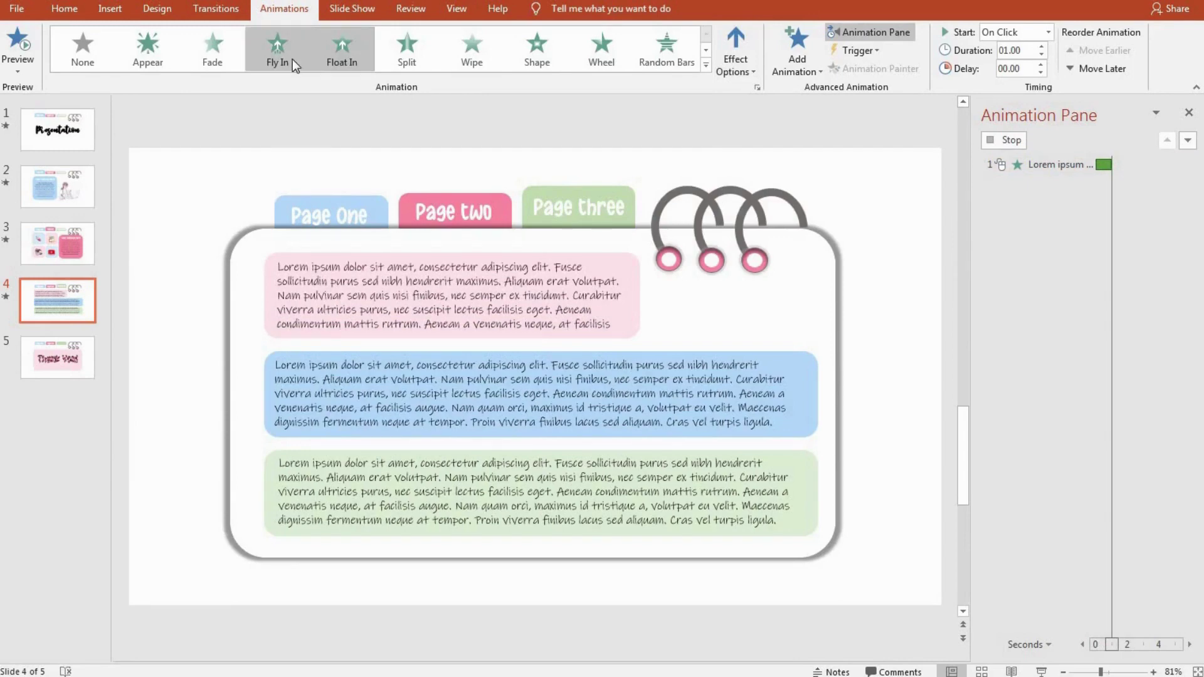
left_click(736, 59)
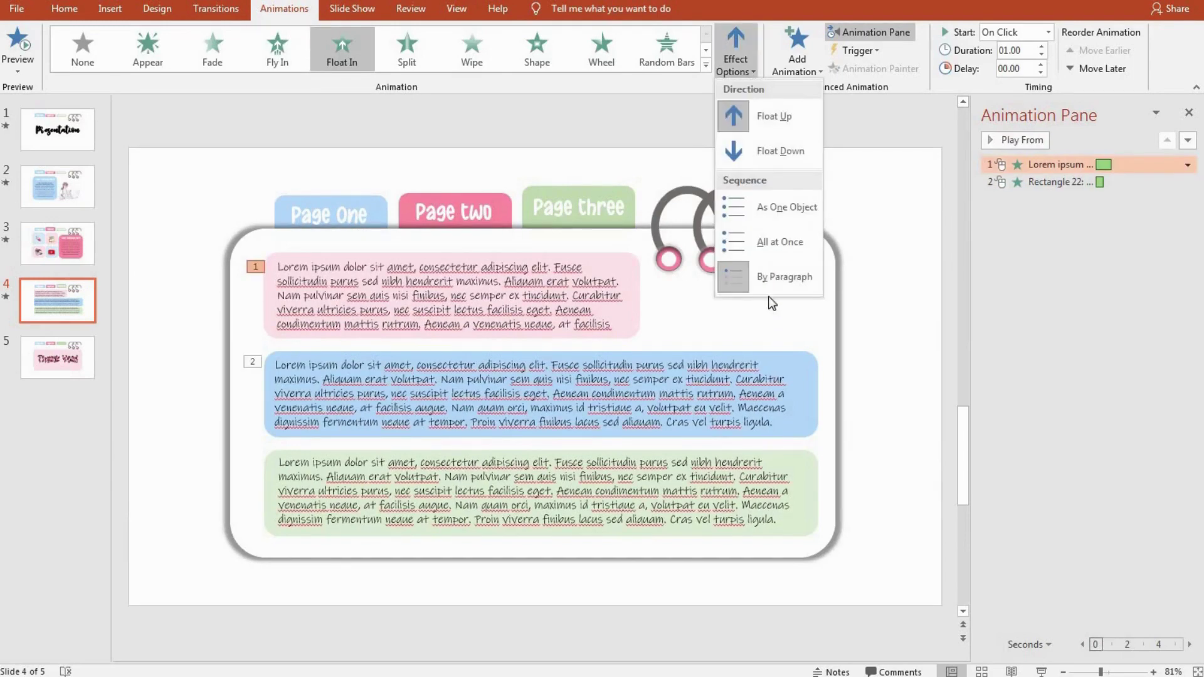
left_click(1050, 165)
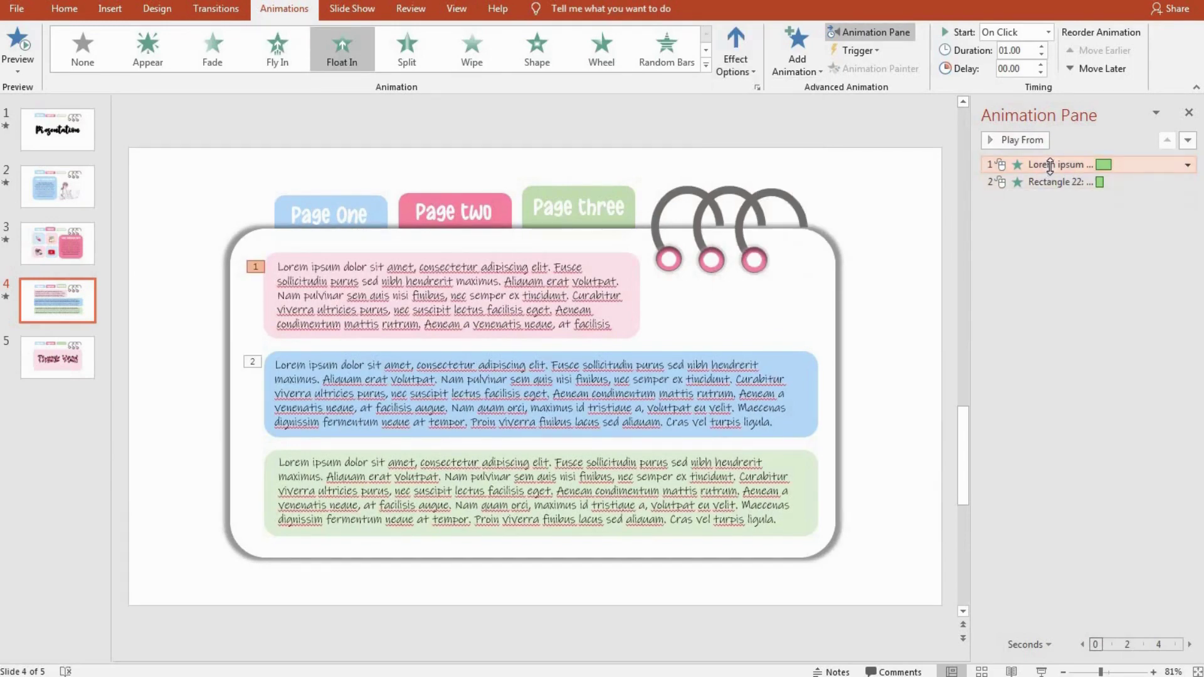
left_click(1072, 256)
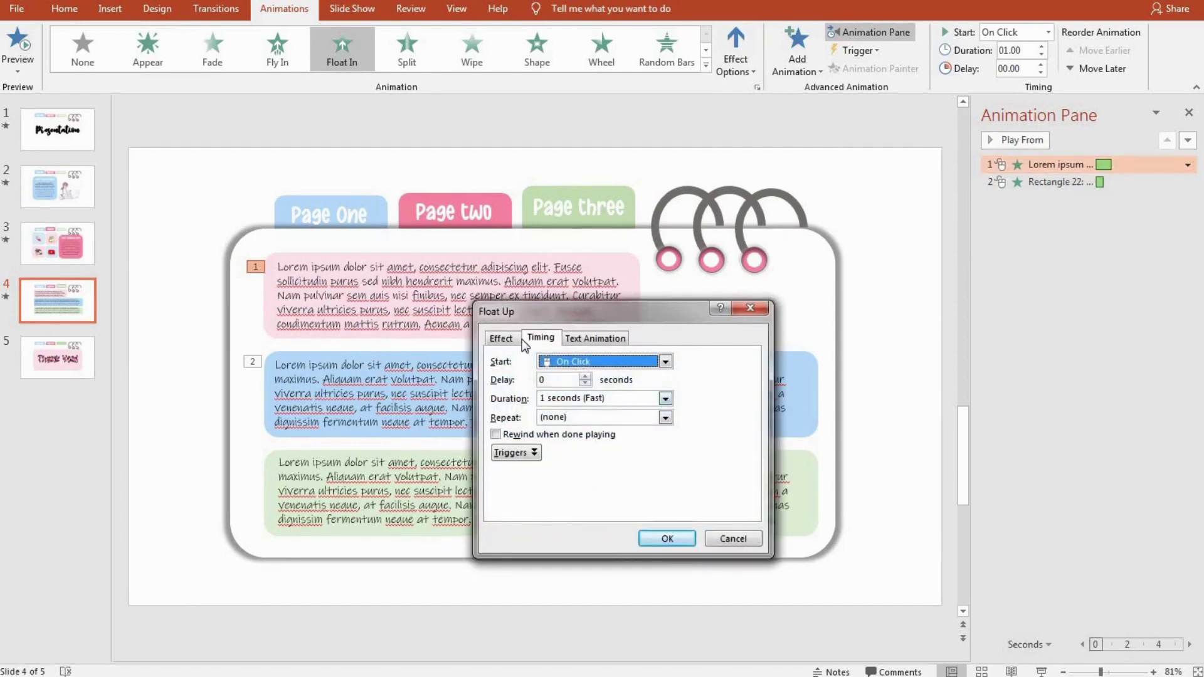
- Set the pink box's text to animate By word and confirm
left_click(500, 339)
left_click(701, 415)
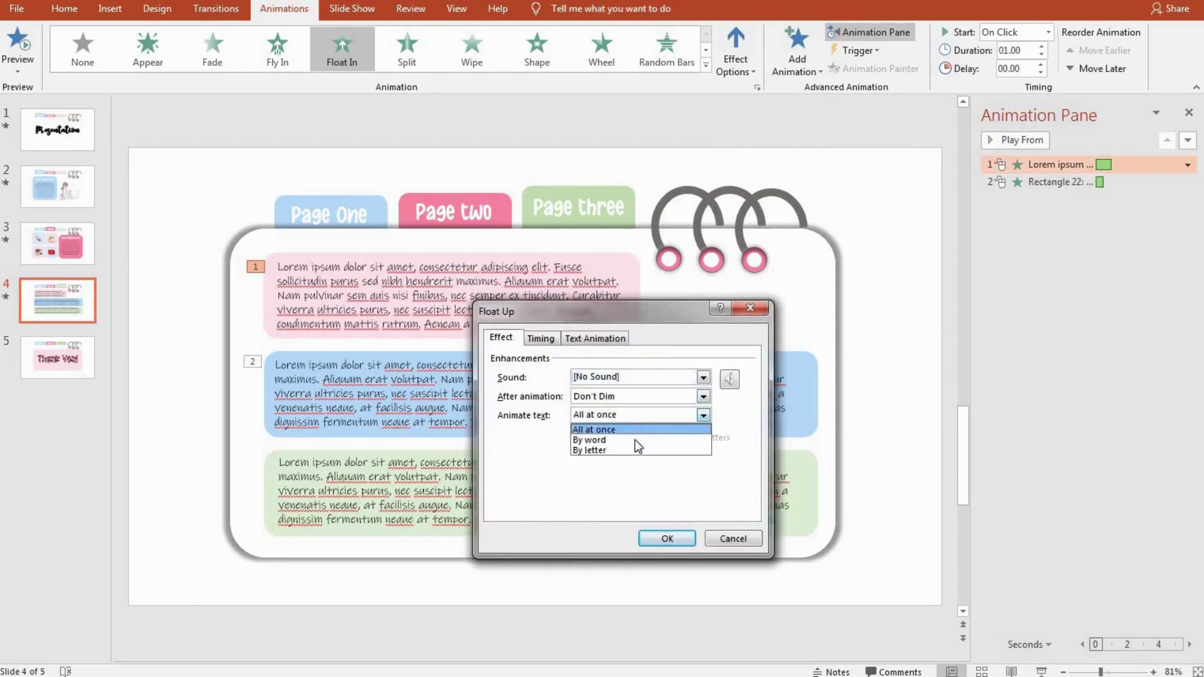
left_click(625, 443)
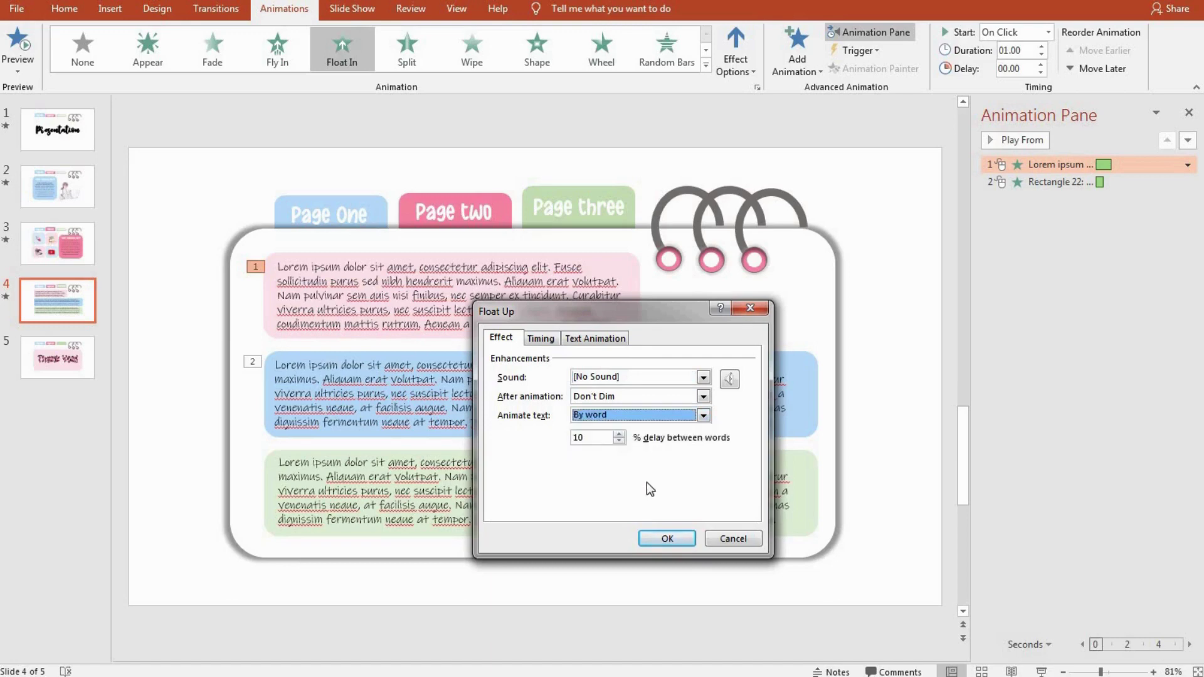
left_click(655, 540)
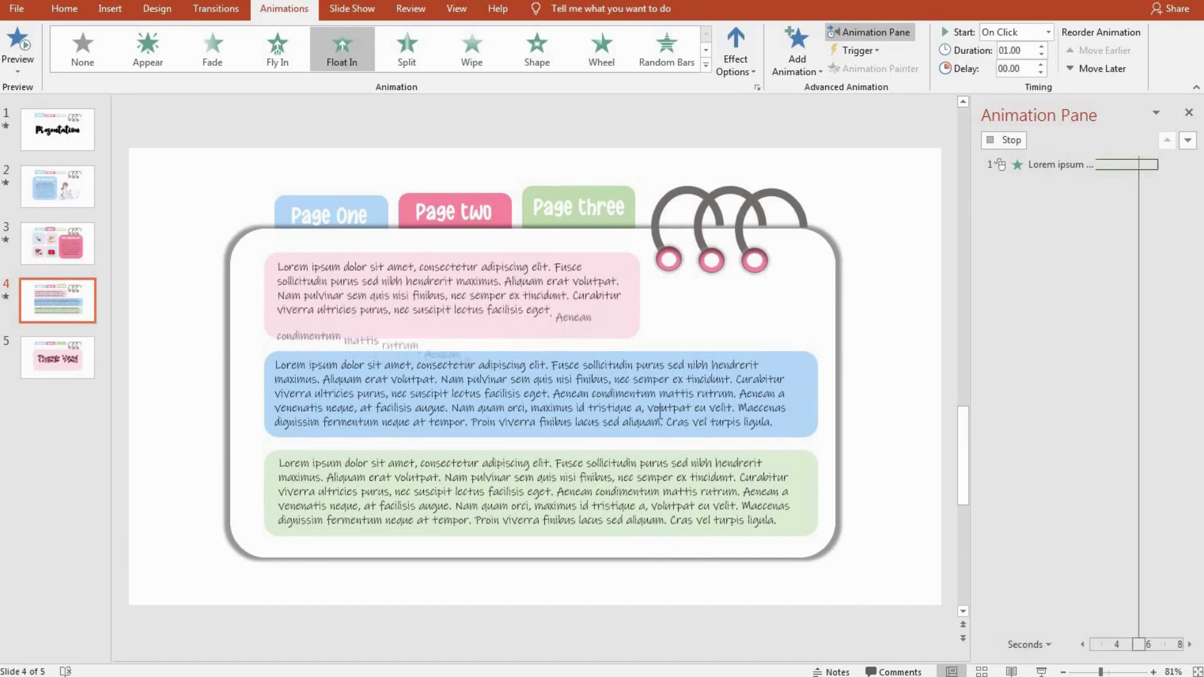
- Change the pink box's direction to Float Down and open its effect settings
left_click(720, 49)
left_click(770, 153)
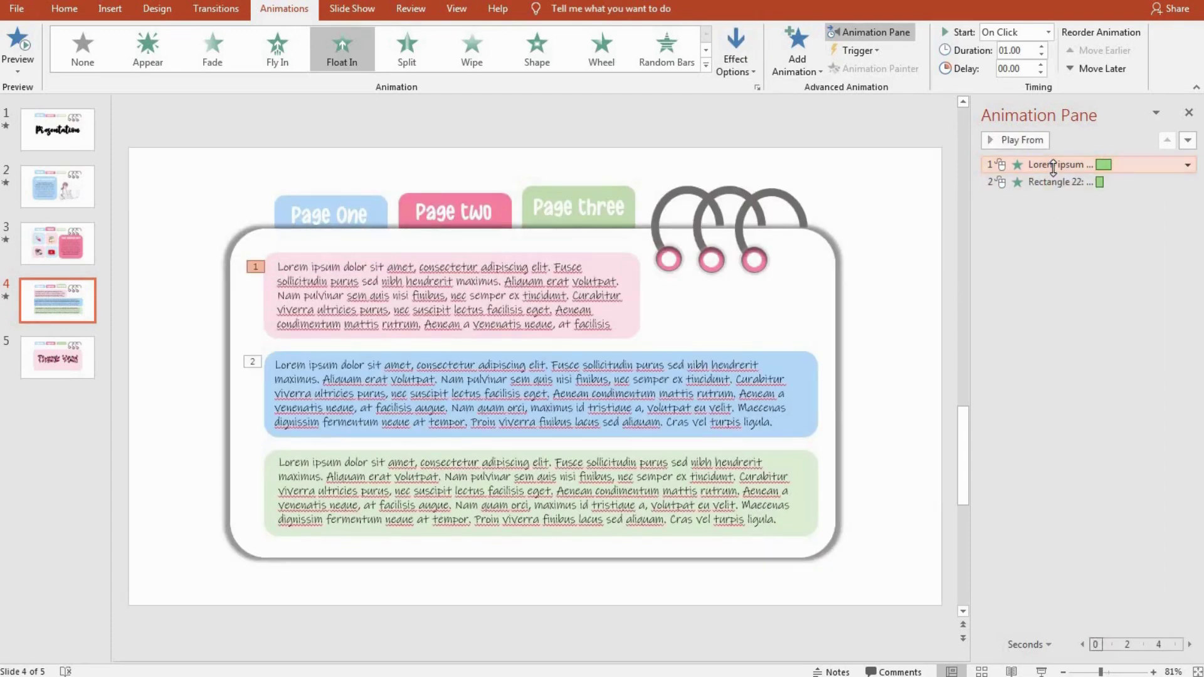
left_click(1187, 164)
left_click(1059, 259)
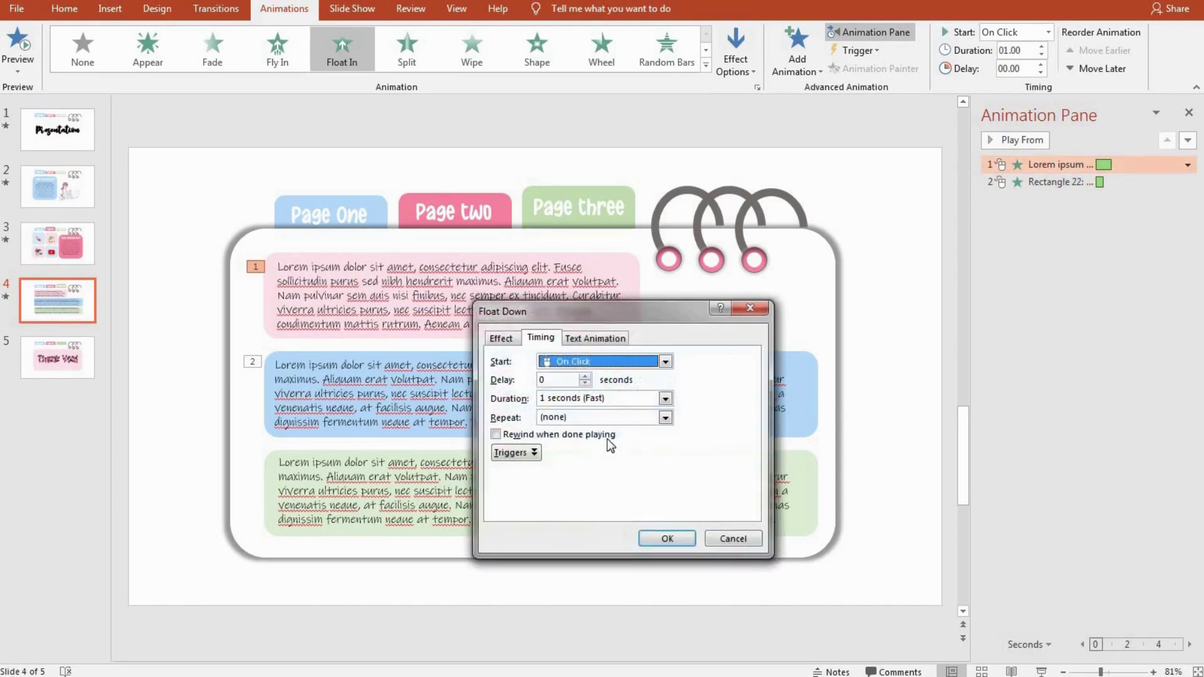
- Set Animate text to By word again, confirm and preview the effect
left_click(501, 339)
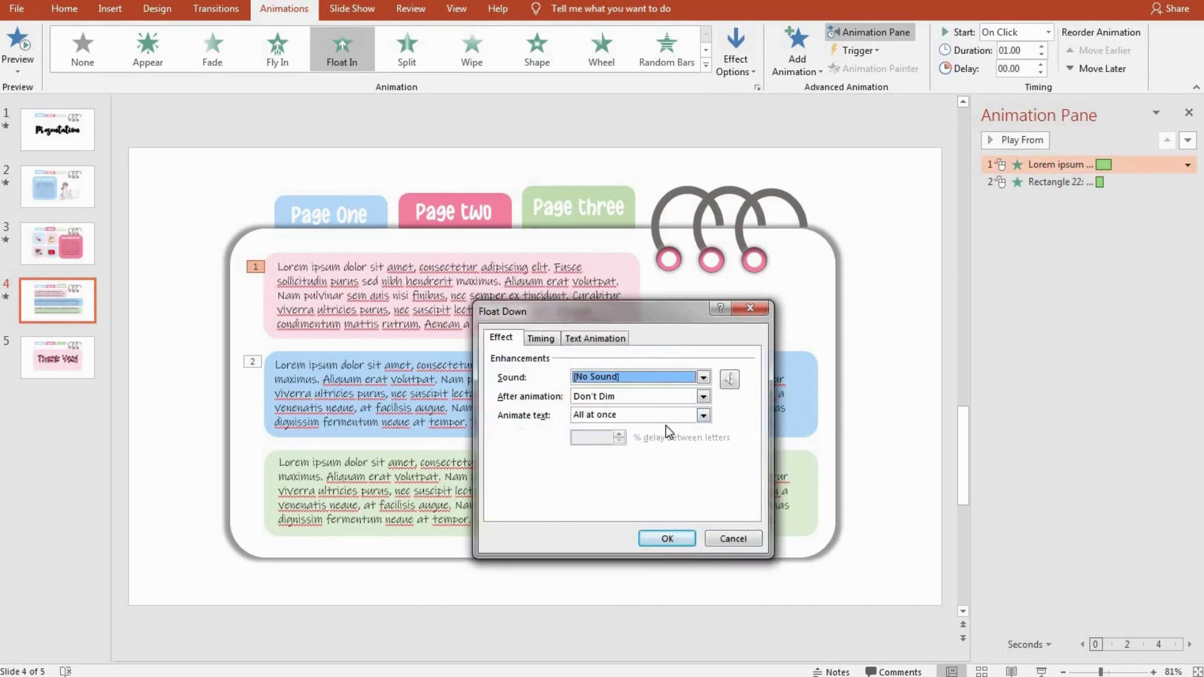
left_click(691, 416)
left_click(612, 450)
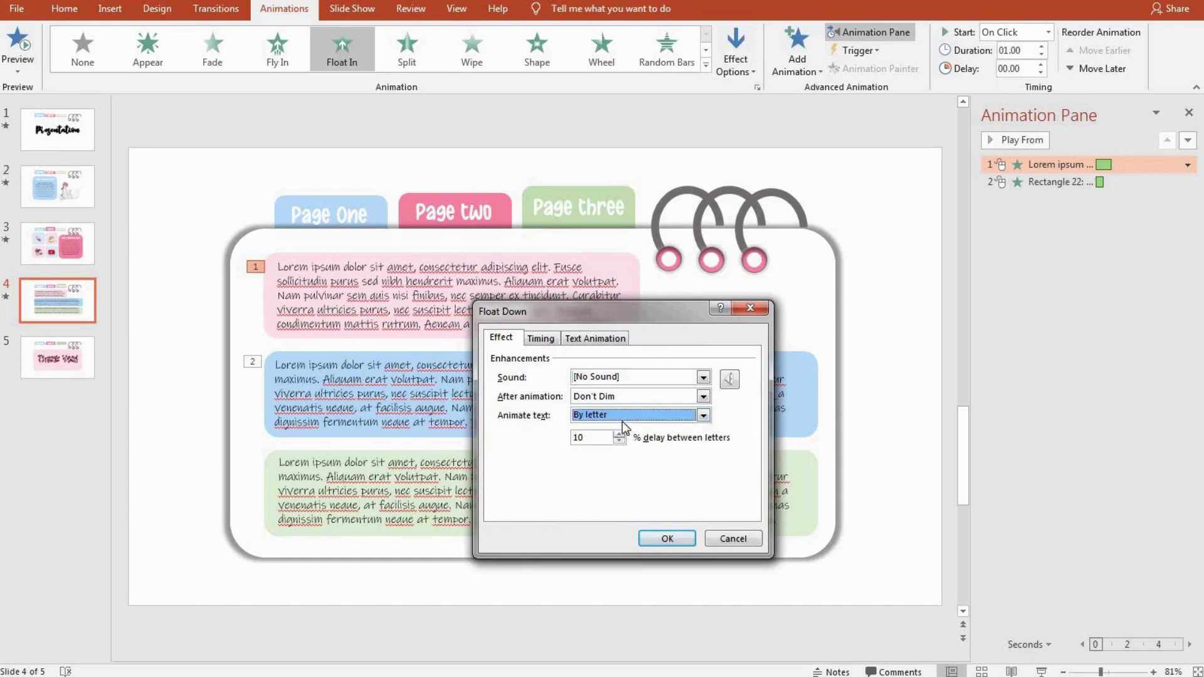
left_click(618, 417)
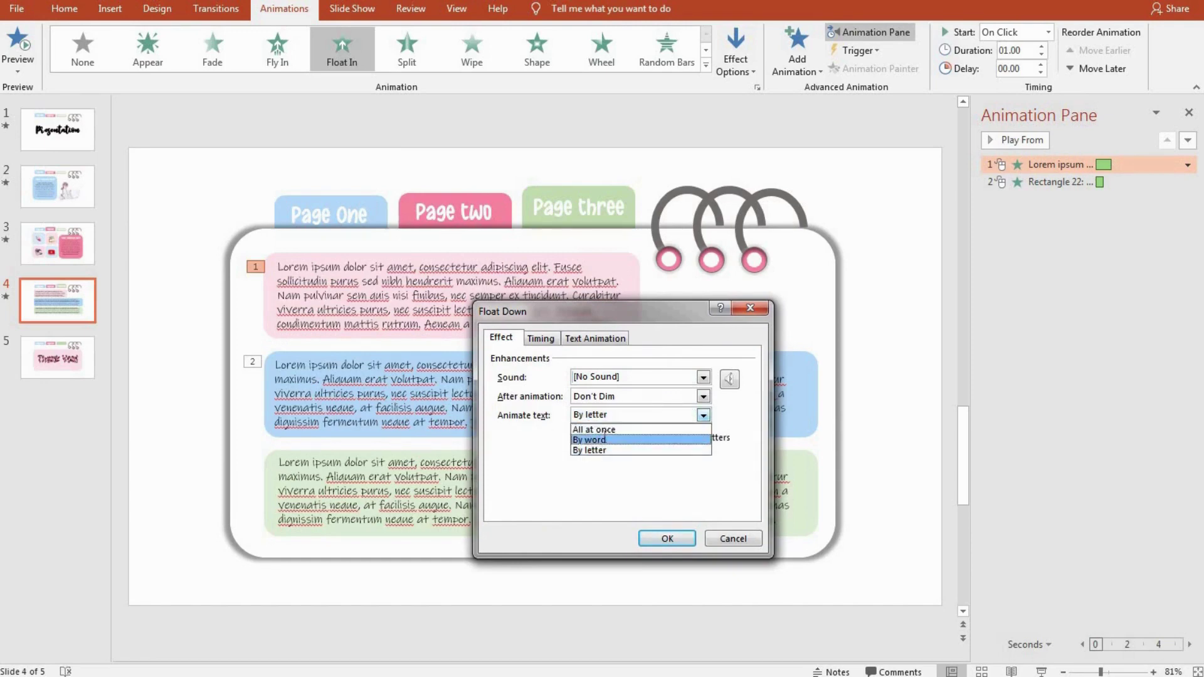
left_click(601, 441)
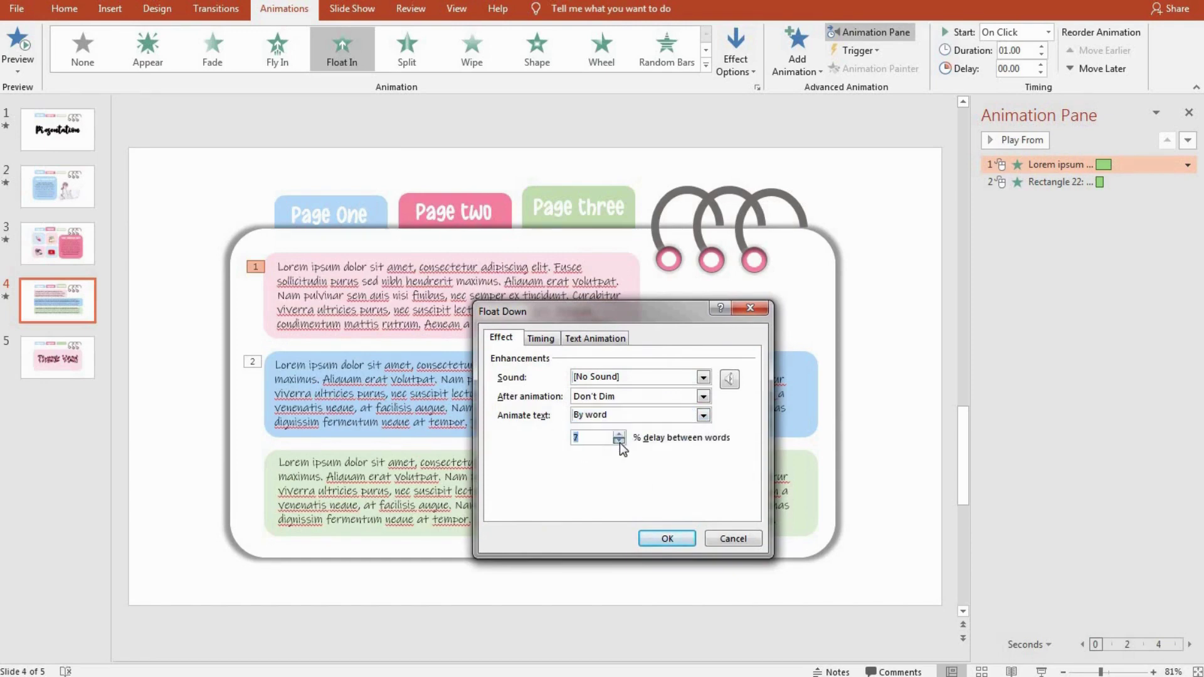
left_click(664, 544)
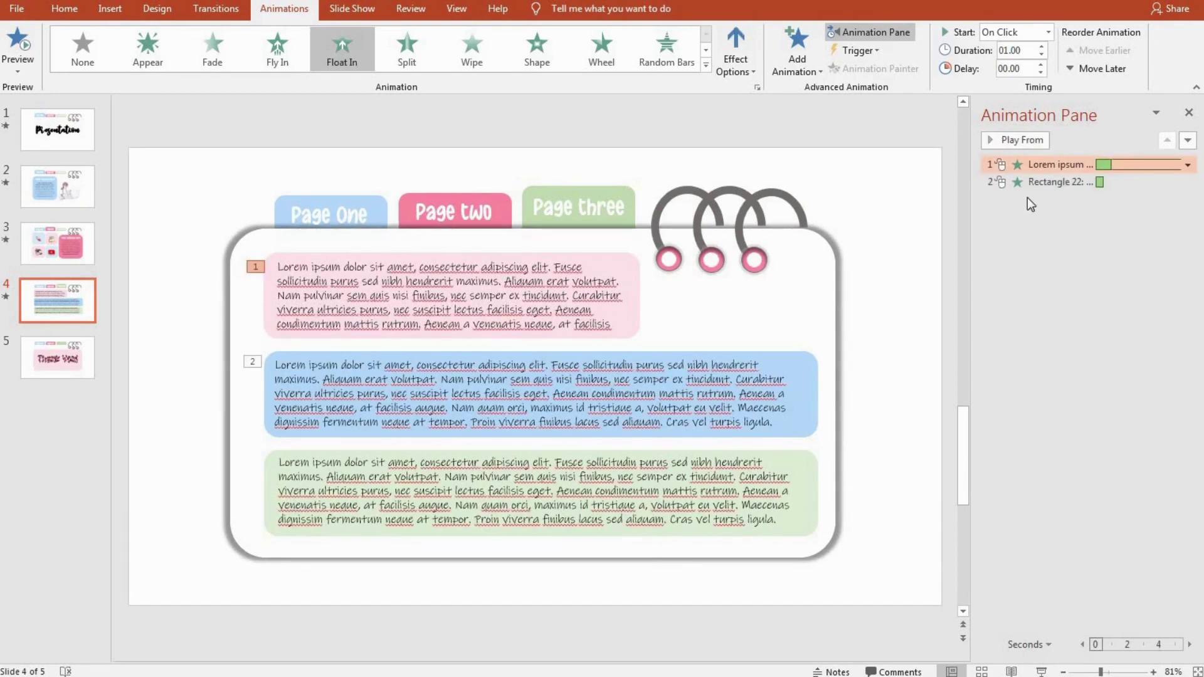
- Give the green text block an entrance animation, settling on Fade
left_click(1003, 139)
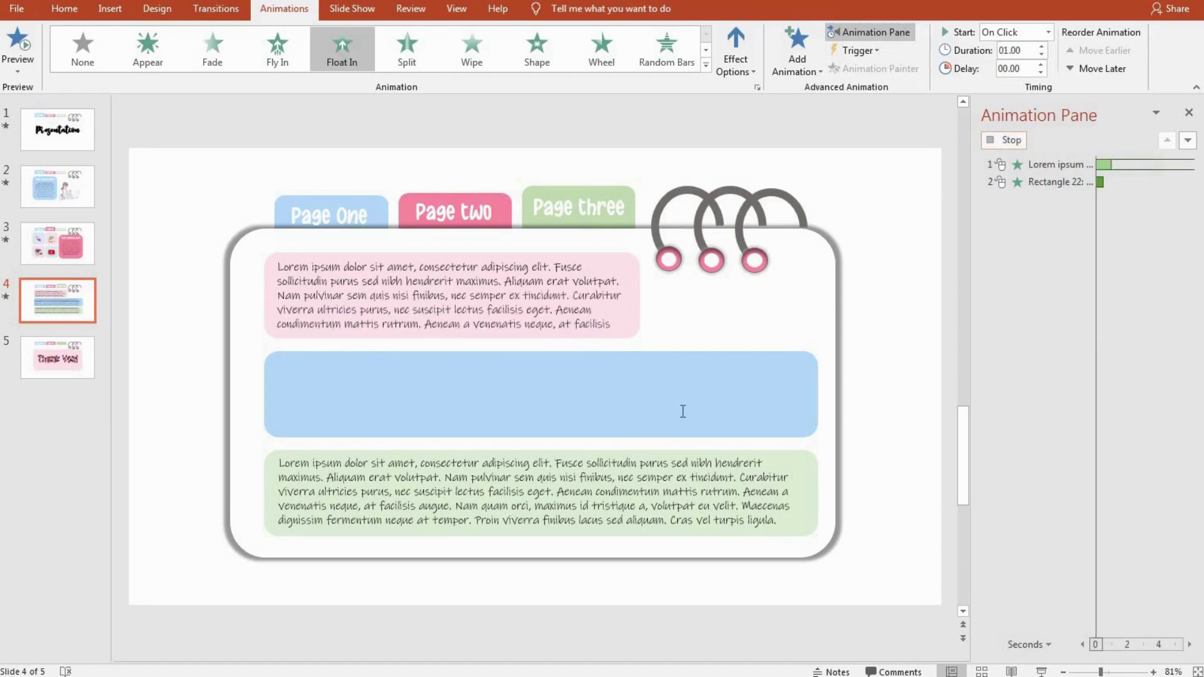
left_click(550, 453)
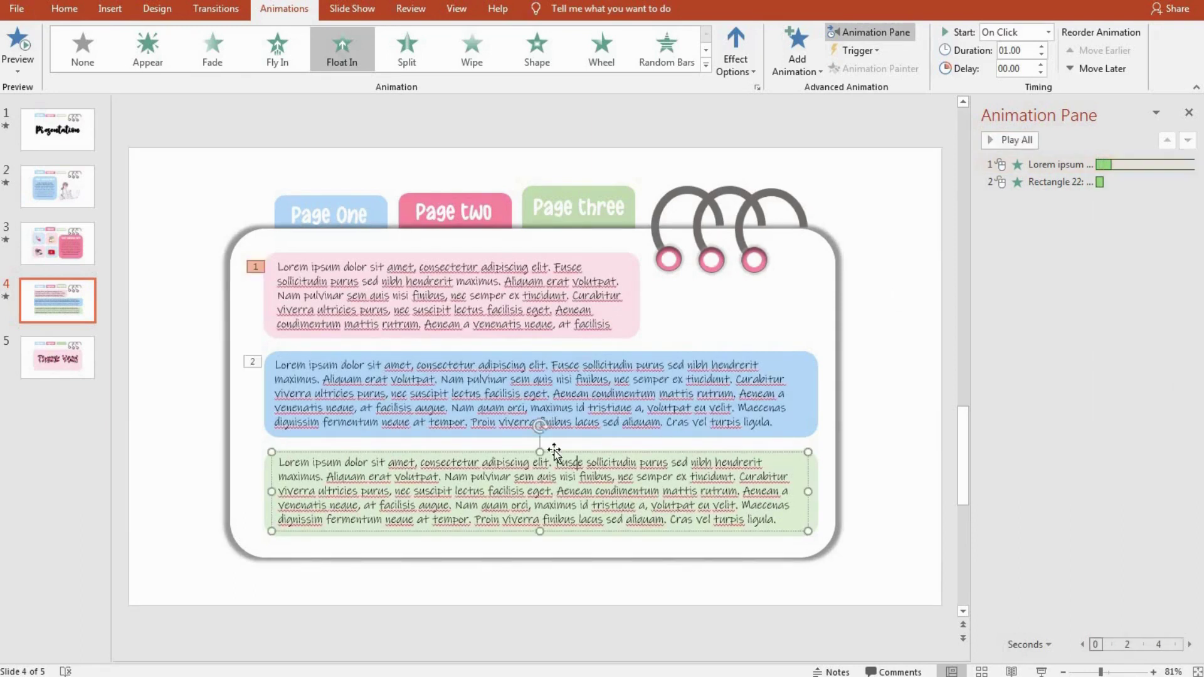
left_click(284, 62)
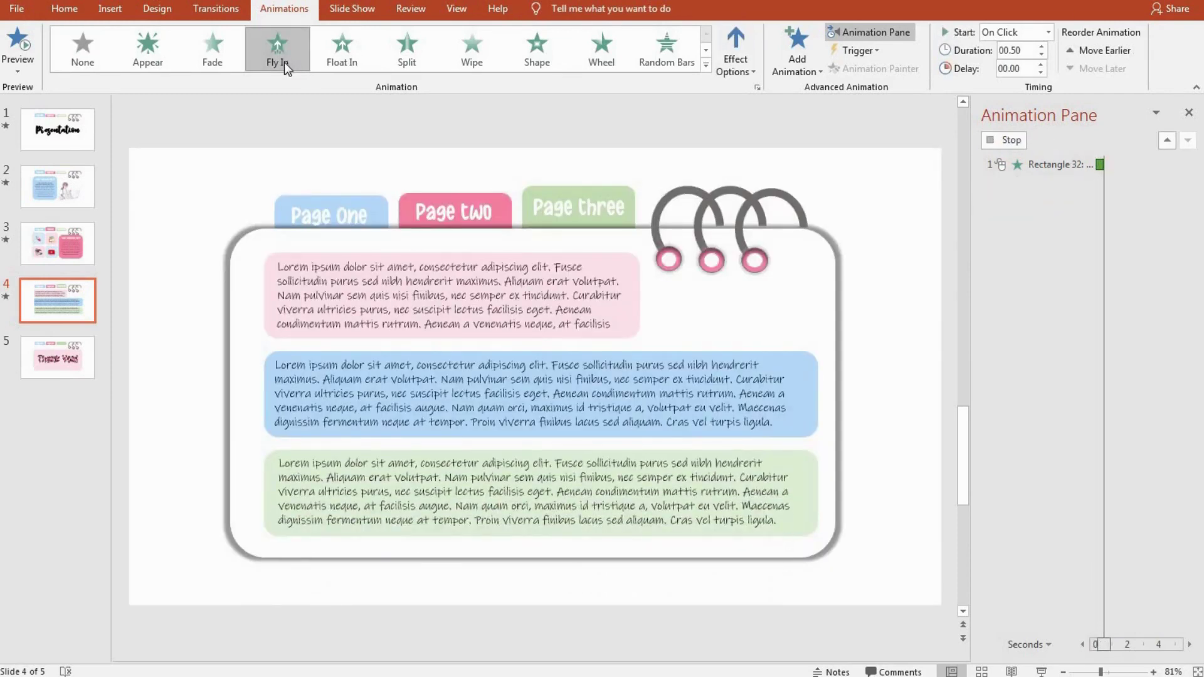
left_click(222, 55)
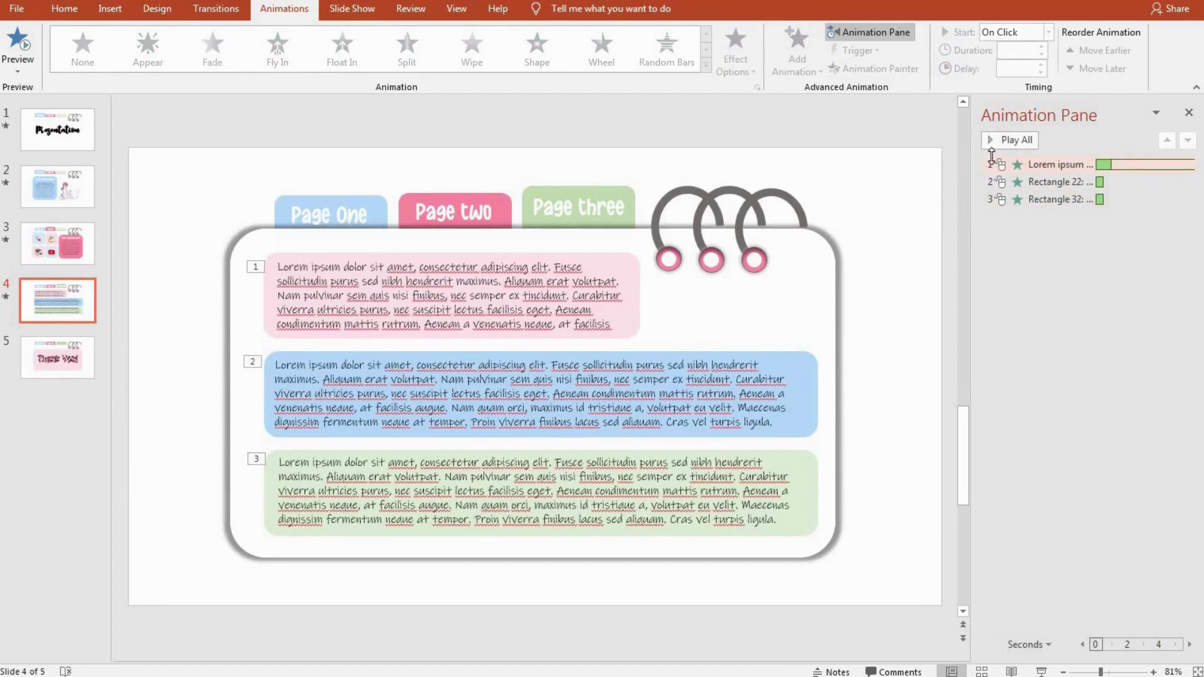
- Make all three animations start With Previous and move to the Thank You slide
left_click(1026, 181)
key("ctrl+a")
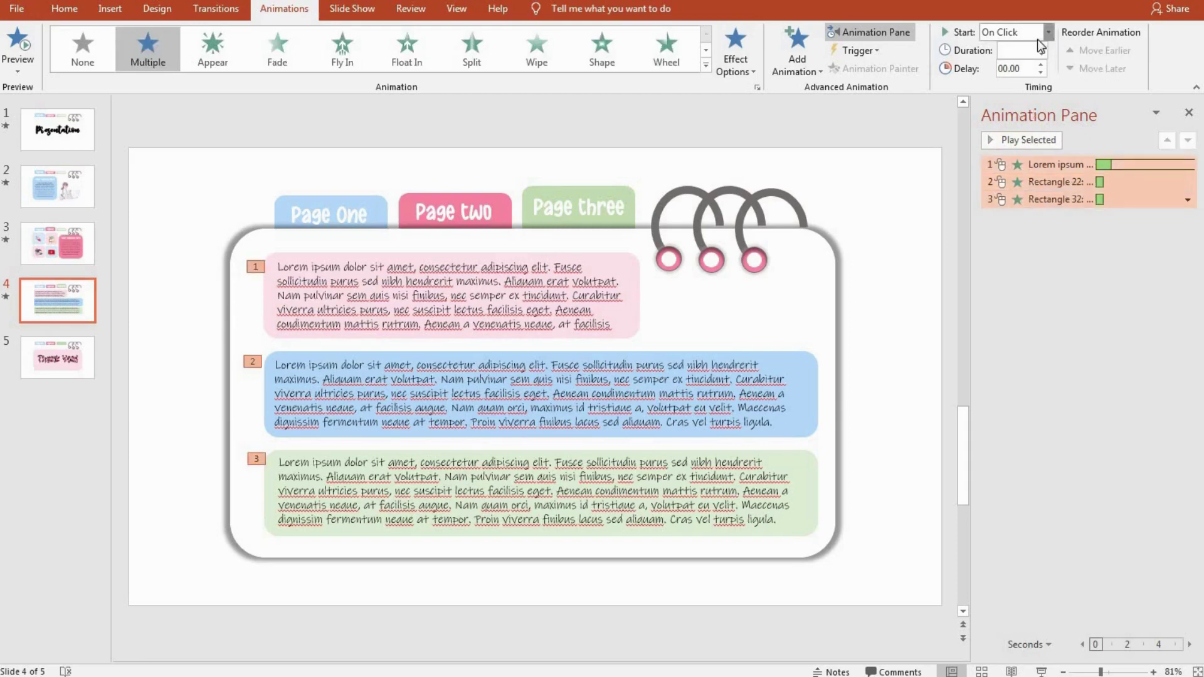
left_click(998, 69)
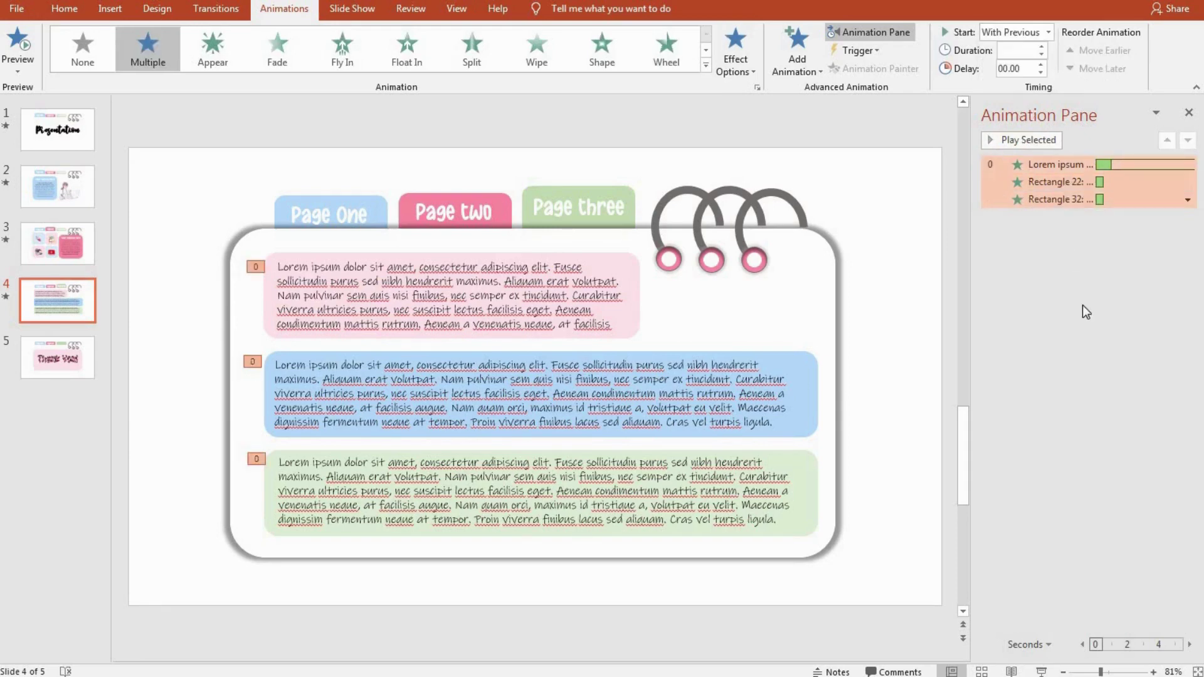
left_click(1082, 304)
left_click(87, 370)
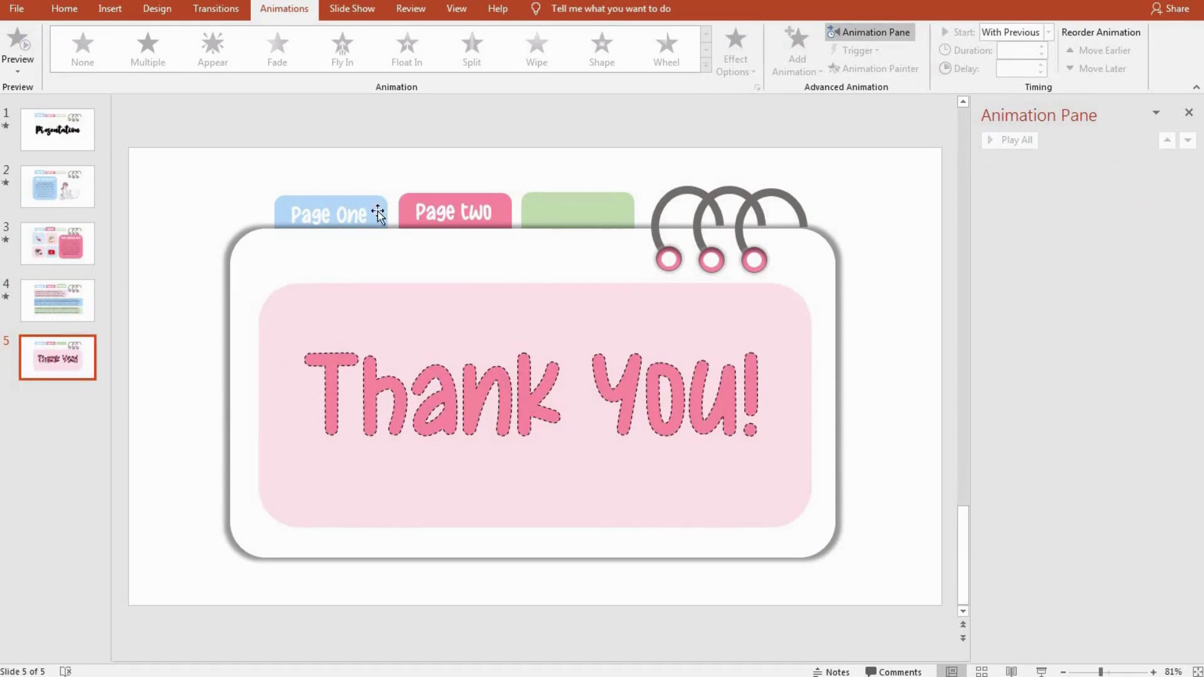
- Copy the Page three tab label from slide 4 onto slide 5's green tab
left_click(64, 312)
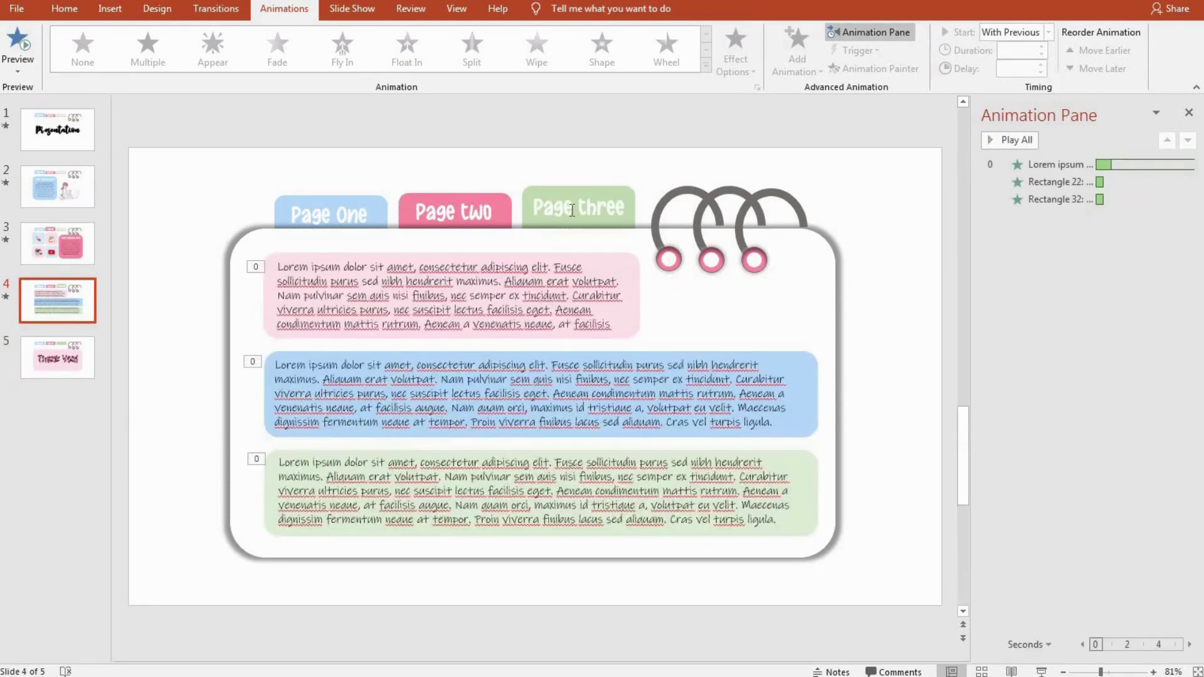
left_click(560, 204)
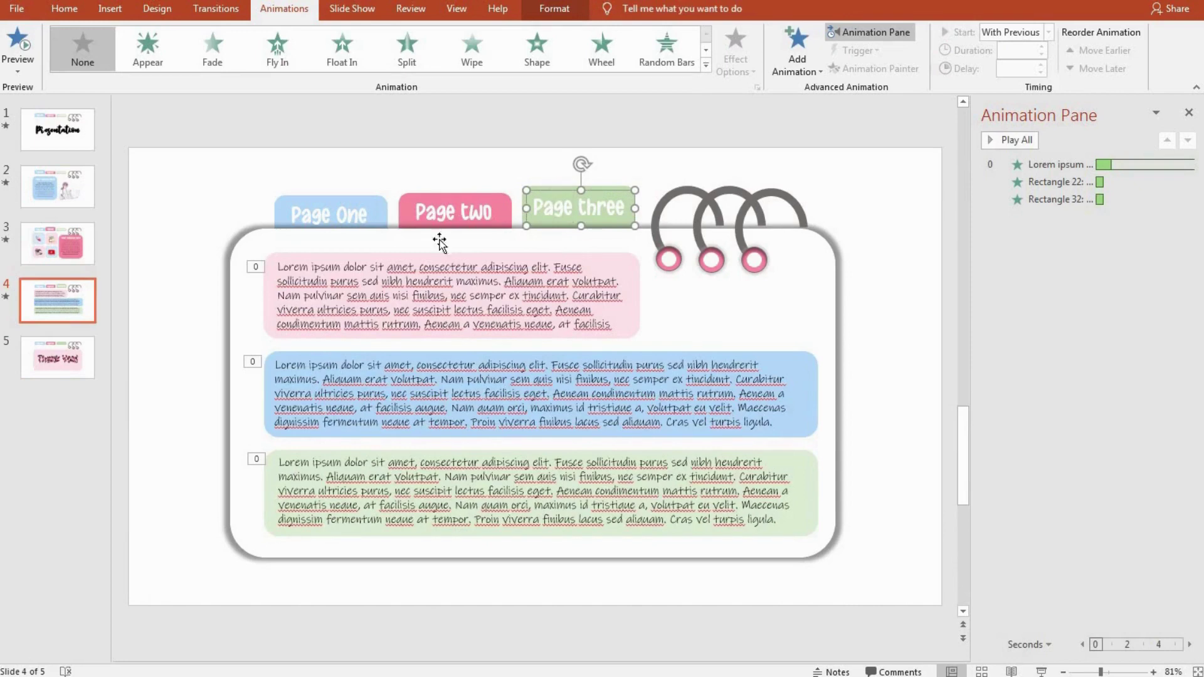
left_click(54, 362)
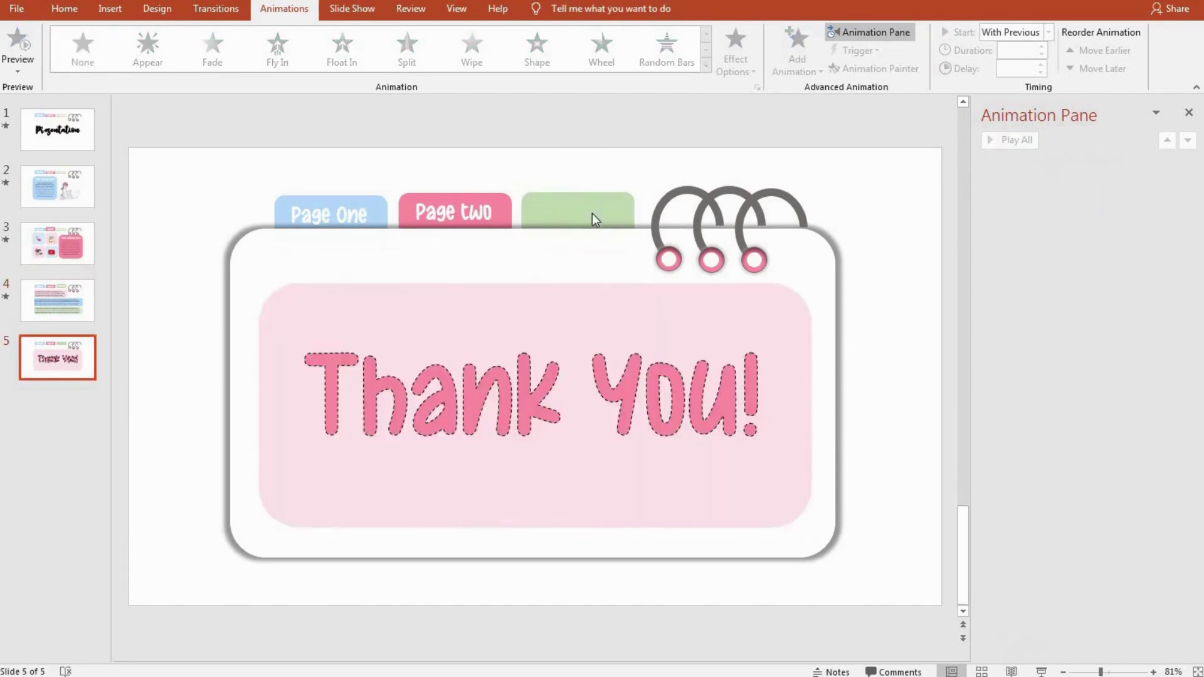
key("ctrl+v")
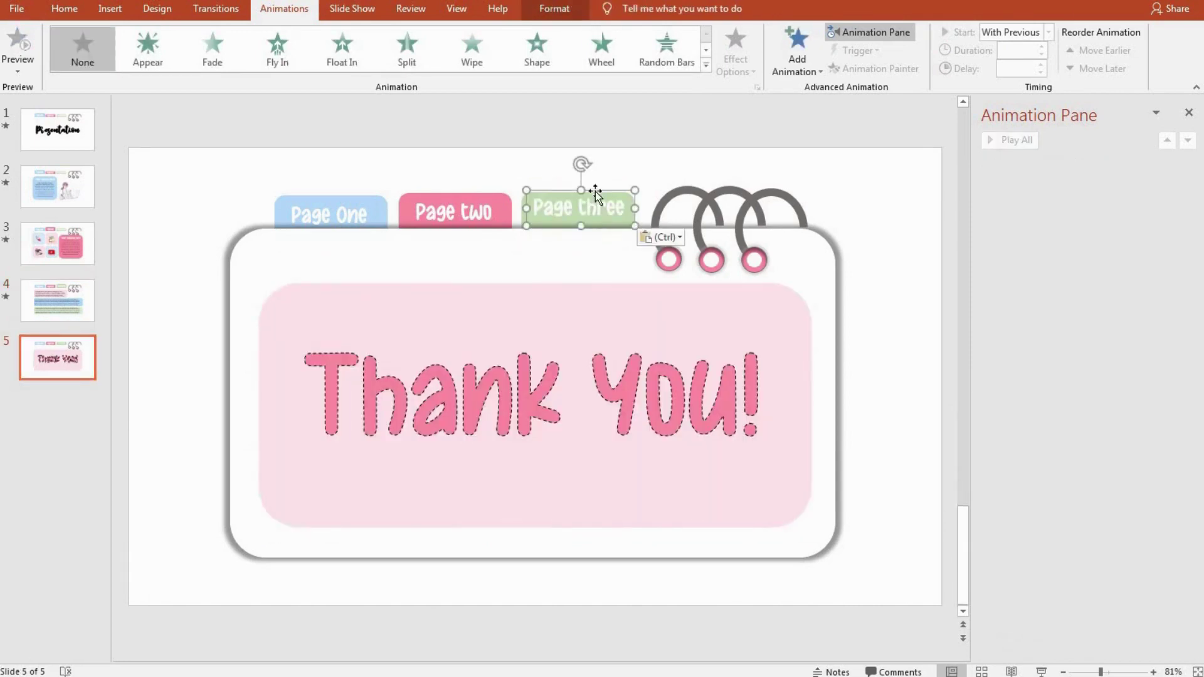
left_click_drag(595, 194, 595, 194)
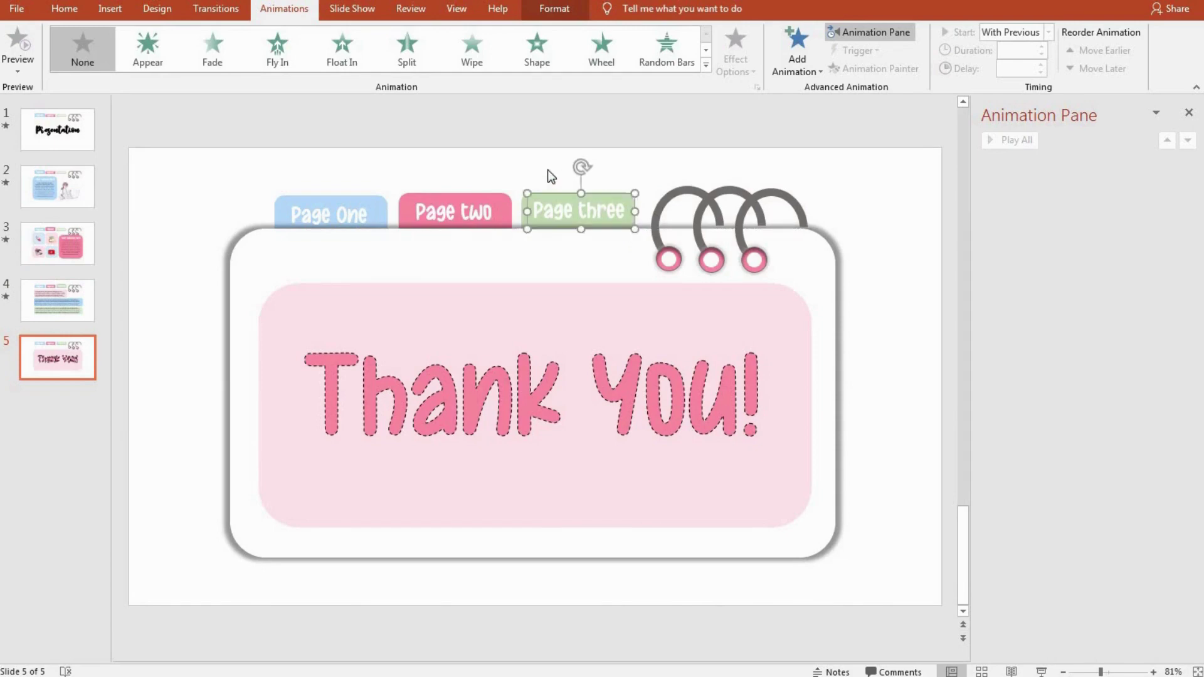
- Give slide 5 a Morph transition and the Thank You! text a Fade animation
left_click(215, 8)
left_click(147, 47)
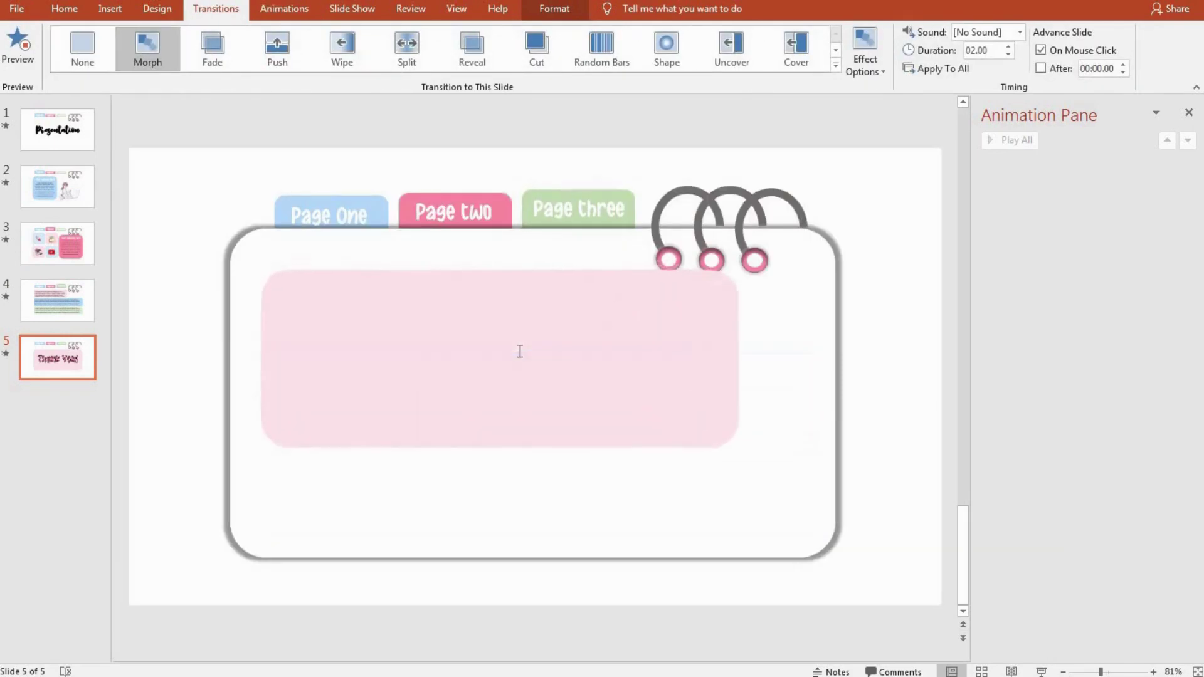
left_click(489, 357)
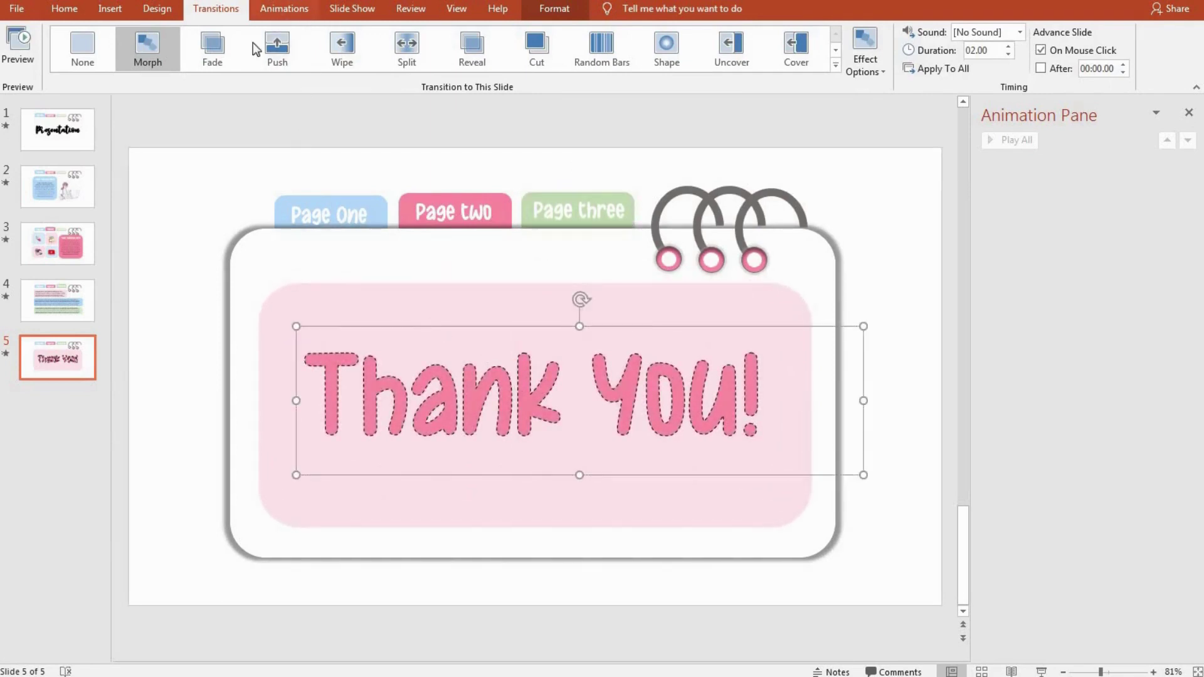
left_click(284, 8)
left_click(208, 62)
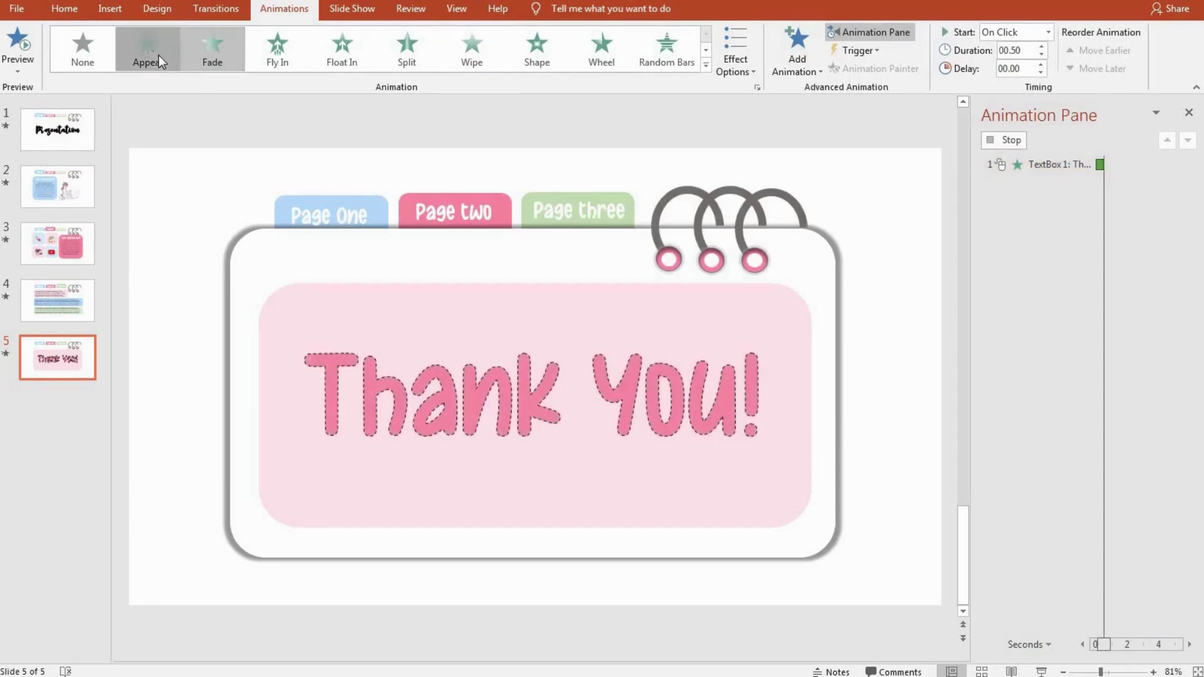
- Change Thank You! to Appear, animating By letter with a 0.3-second delay
left_click(159, 56)
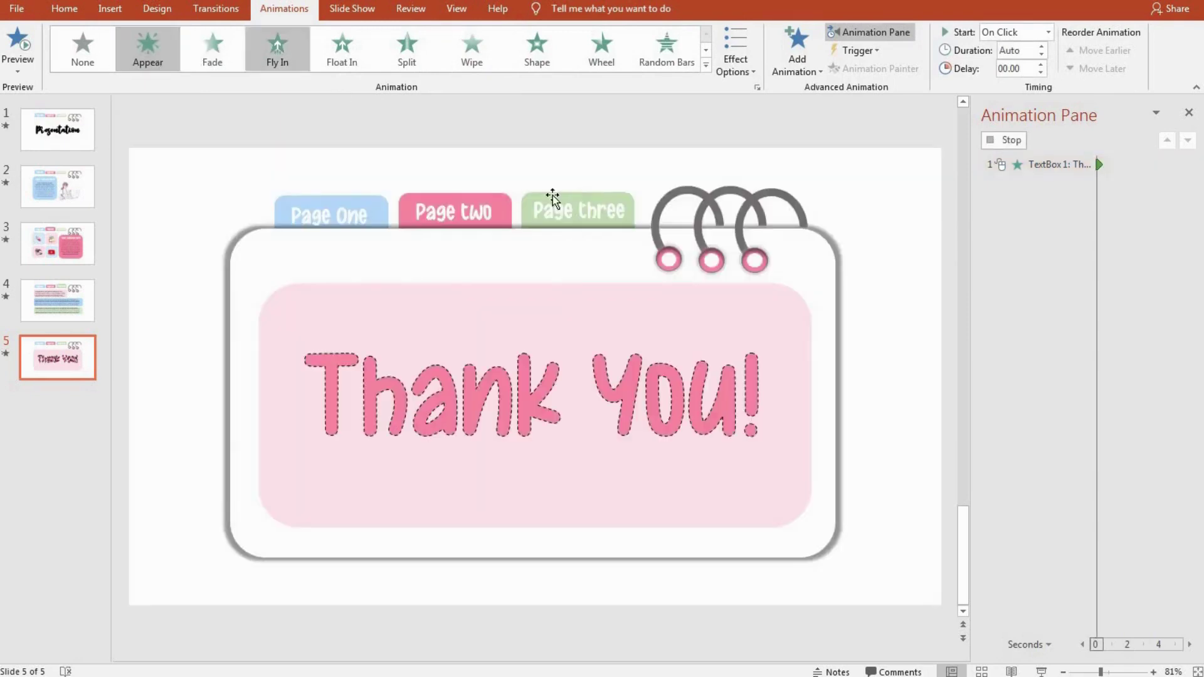
right_click(1032, 164)
left_click(1076, 254)
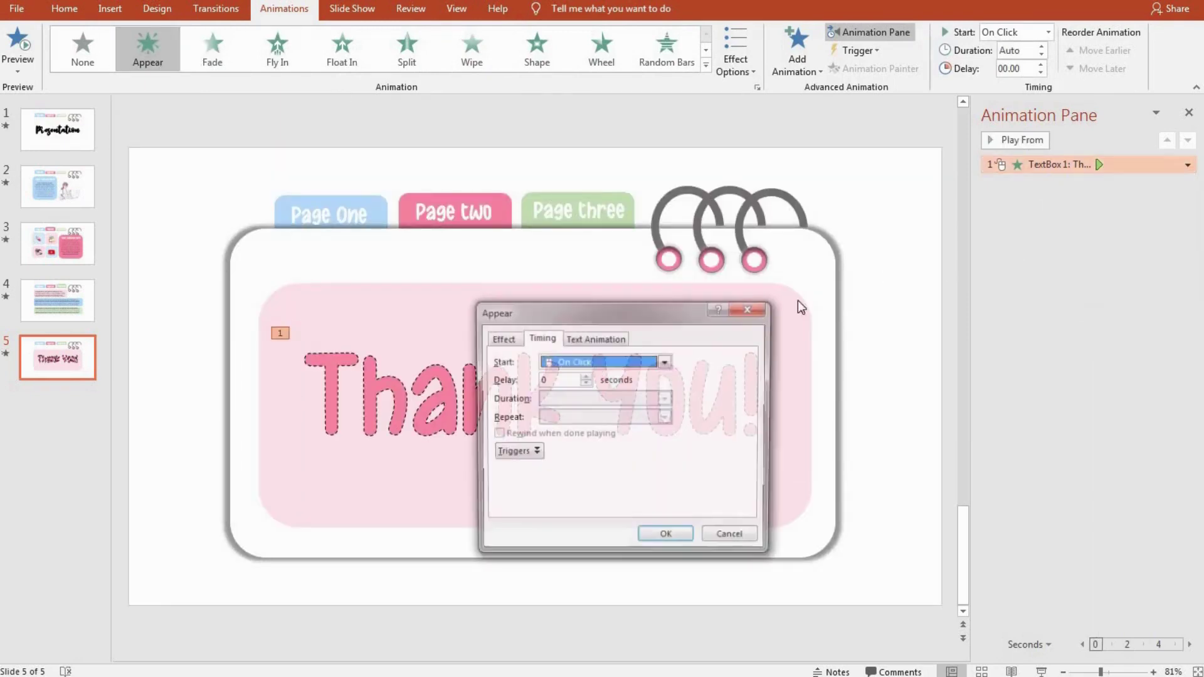
left_click(502, 338)
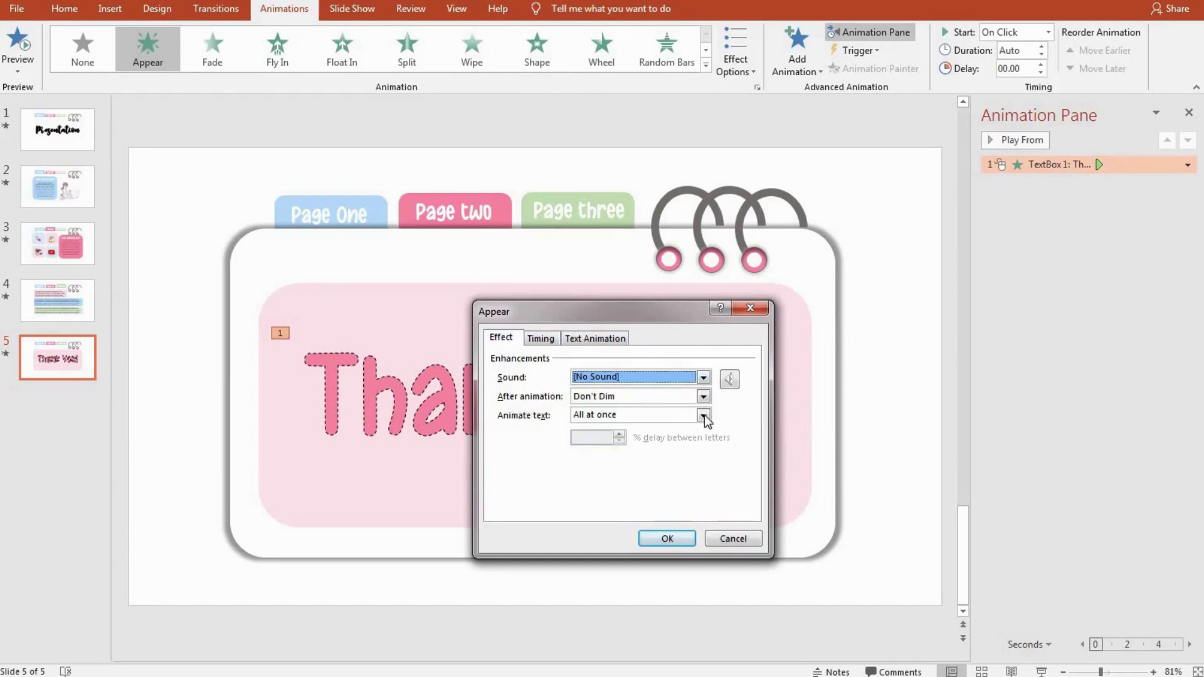
left_click(703, 415)
left_click(609, 450)
left_click(619, 442)
left_click(618, 442)
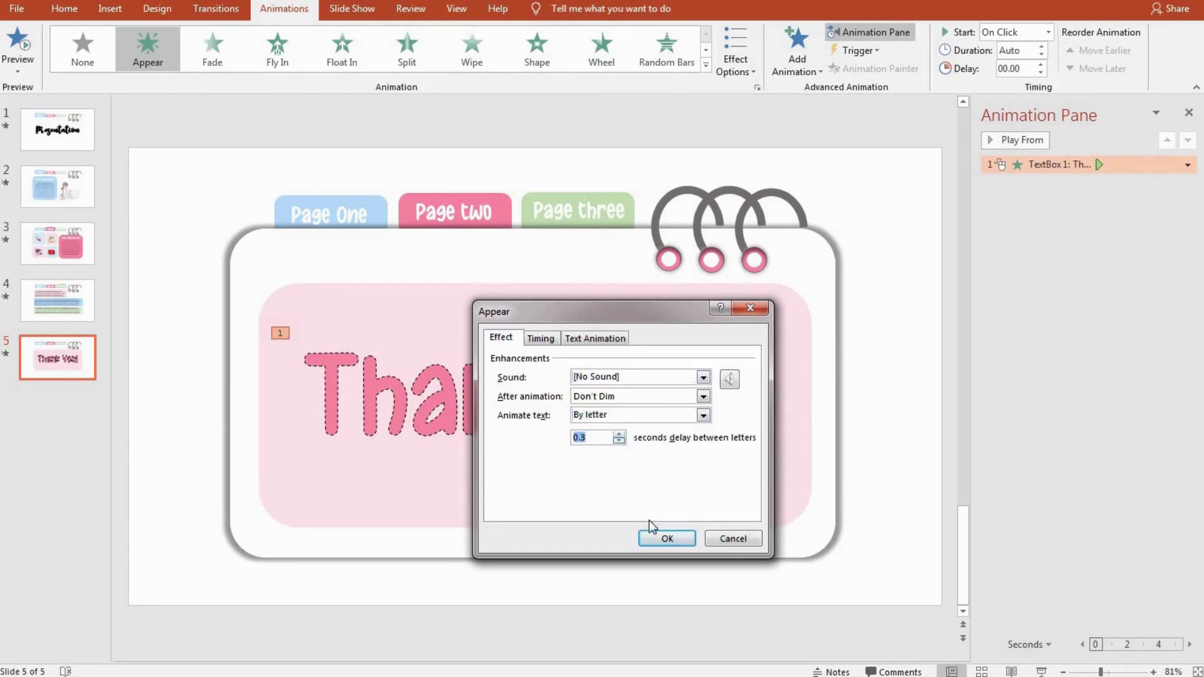
left_click(660, 541)
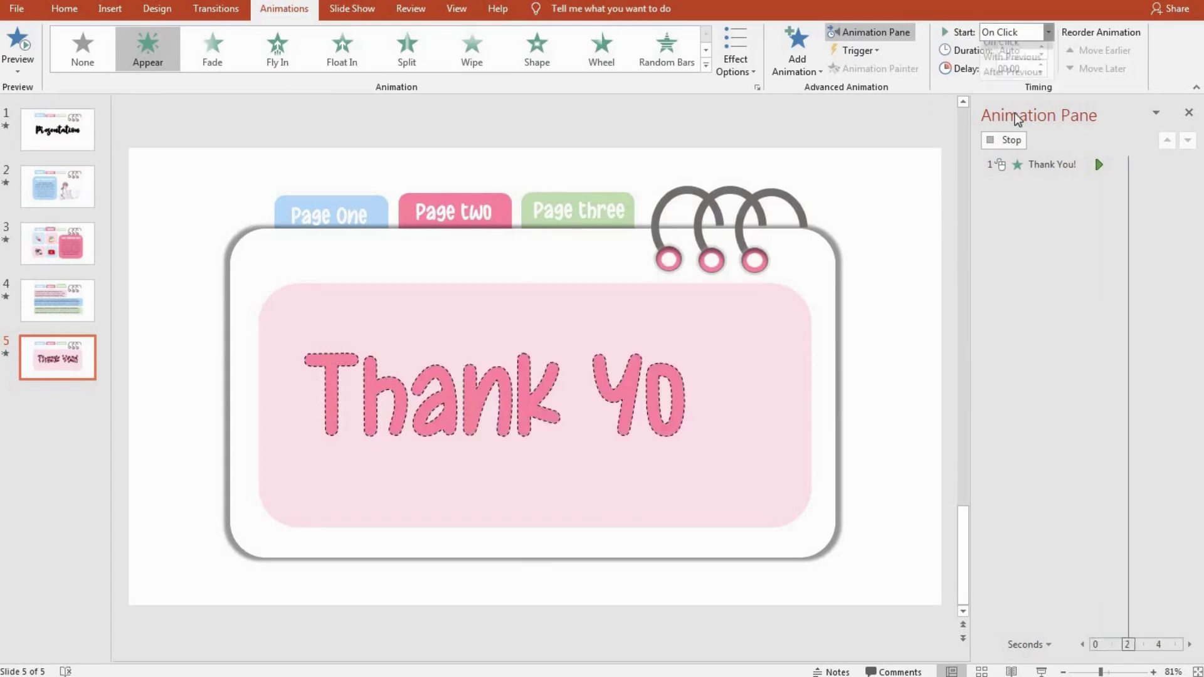
- Set the Thank You! animation to start With Previous and widen the thumbnails panel
left_click(1046, 33)
left_click(1012, 66)
left_click(1071, 345)
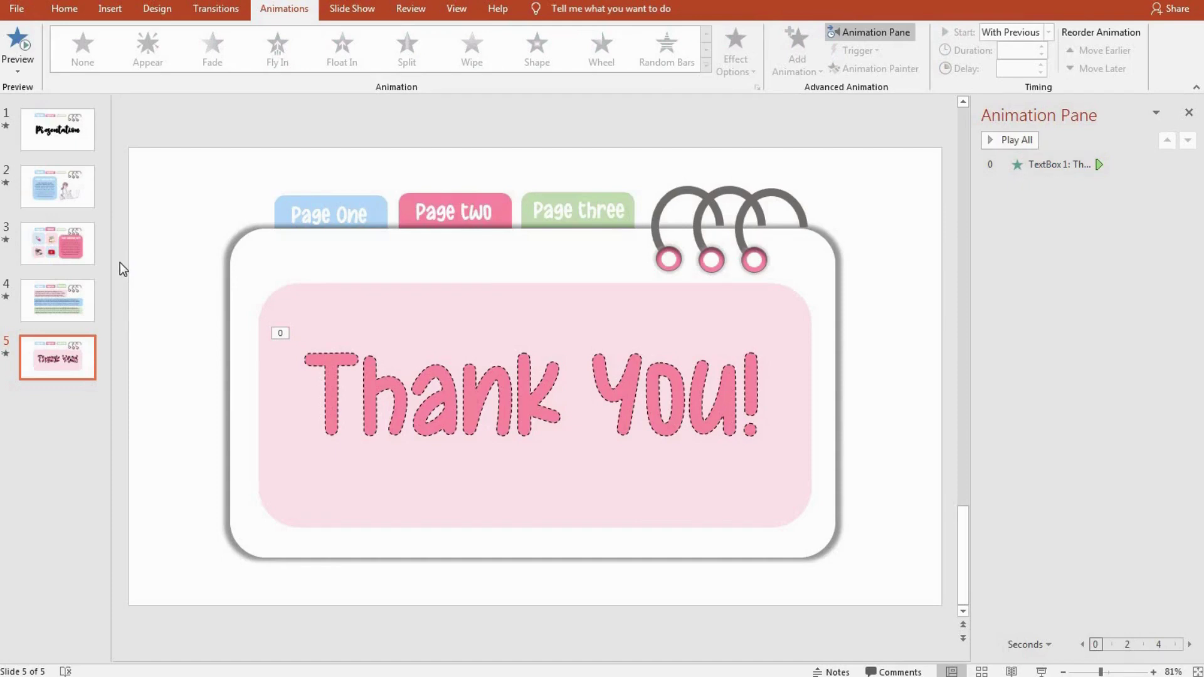
left_click_drag(112, 261, 418, 380)
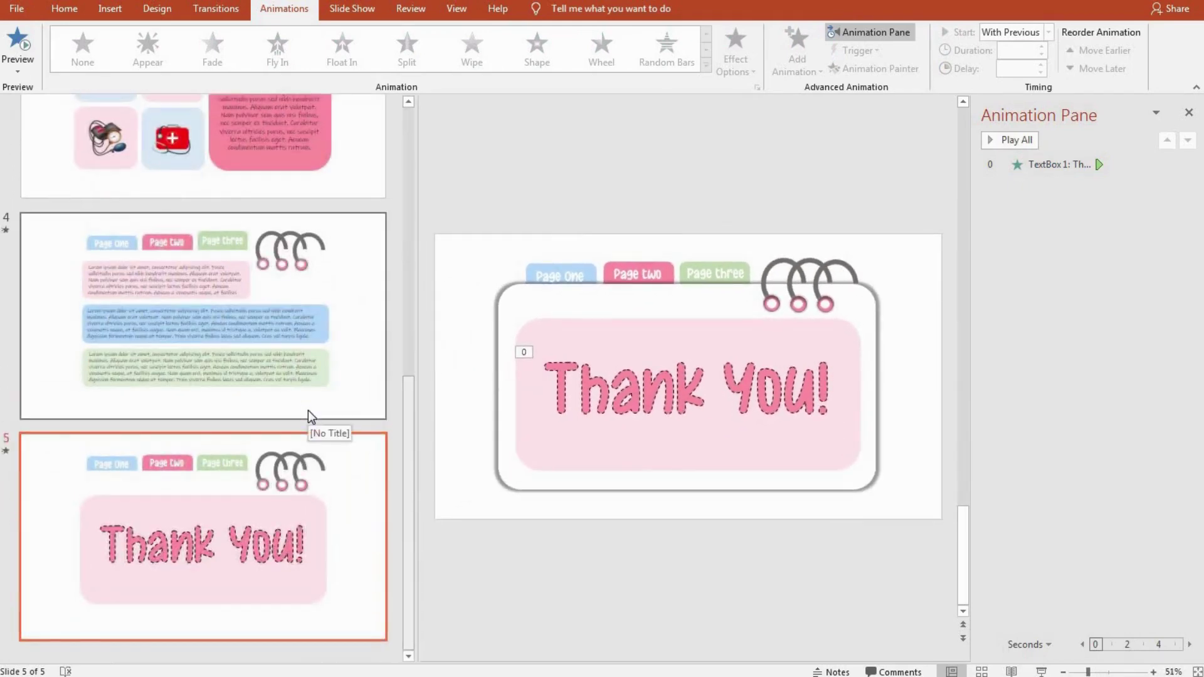
- Close the Animation Pane and preview the Thank You slide's animations
scroll(308, 411, "up", 2)
scroll(307, 410, "up", 3)
scroll(307, 410, "up", 2)
scroll(307, 410, "up", 3)
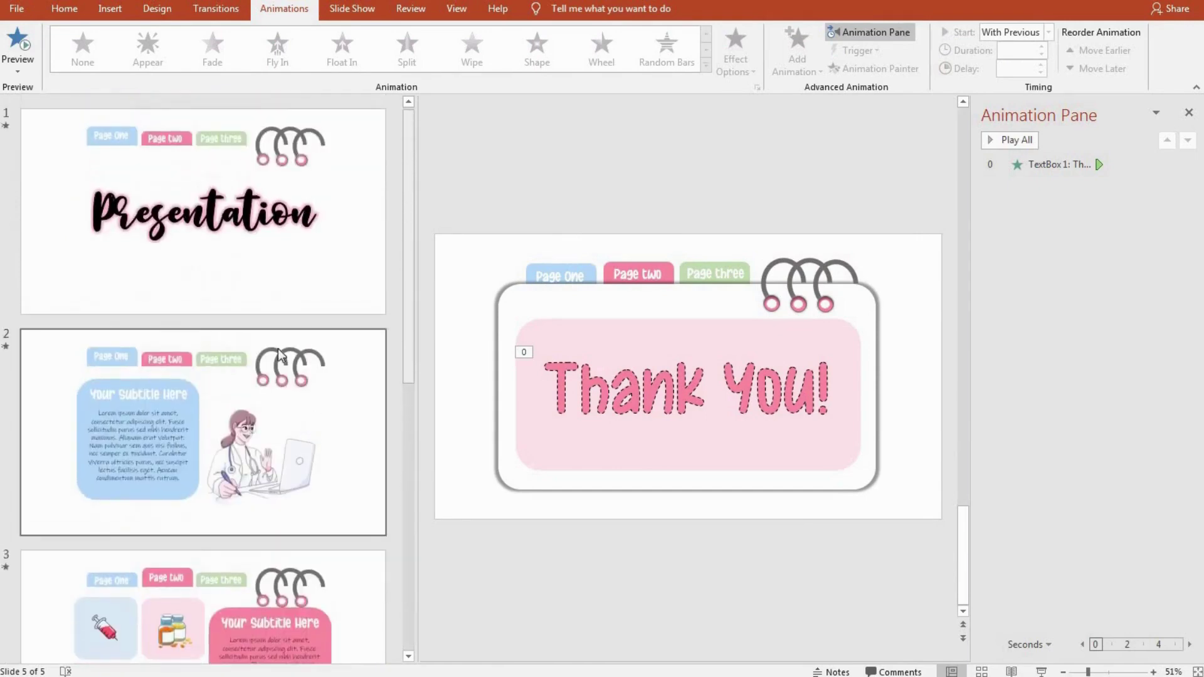
left_click(218, 235)
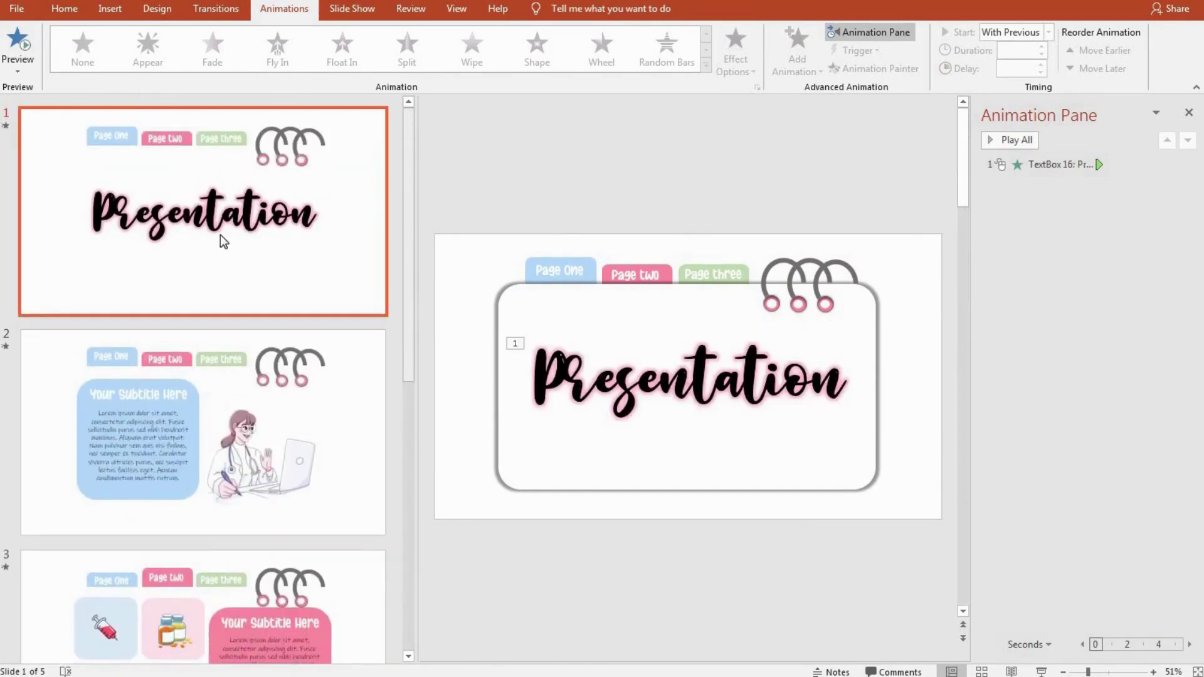
key("Down")
key("Down")
key("Down")
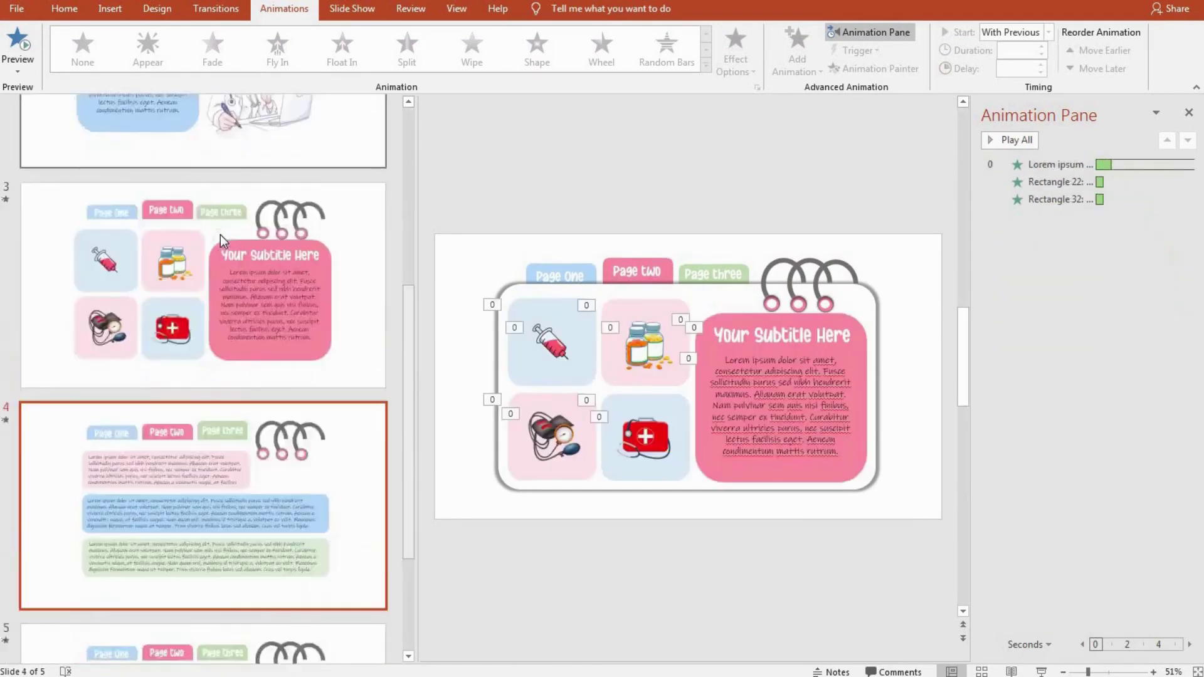
key("Down")
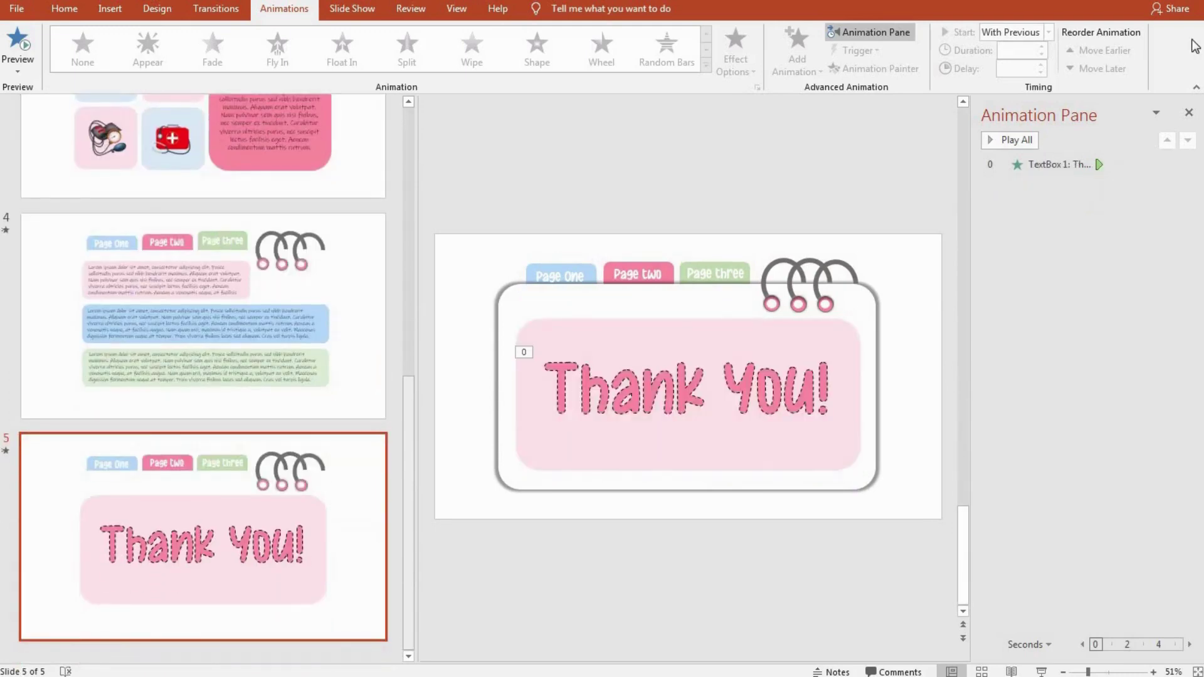
left_click(1191, 112)
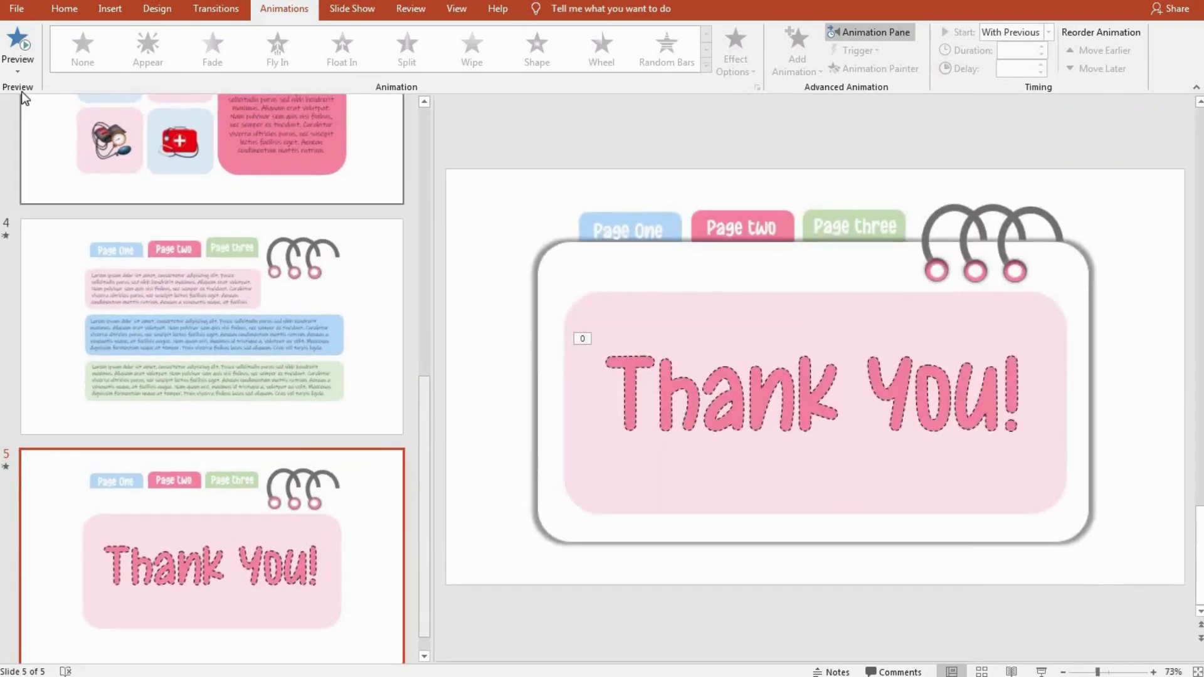
left_click(15, 59)
left_click(17, 50)
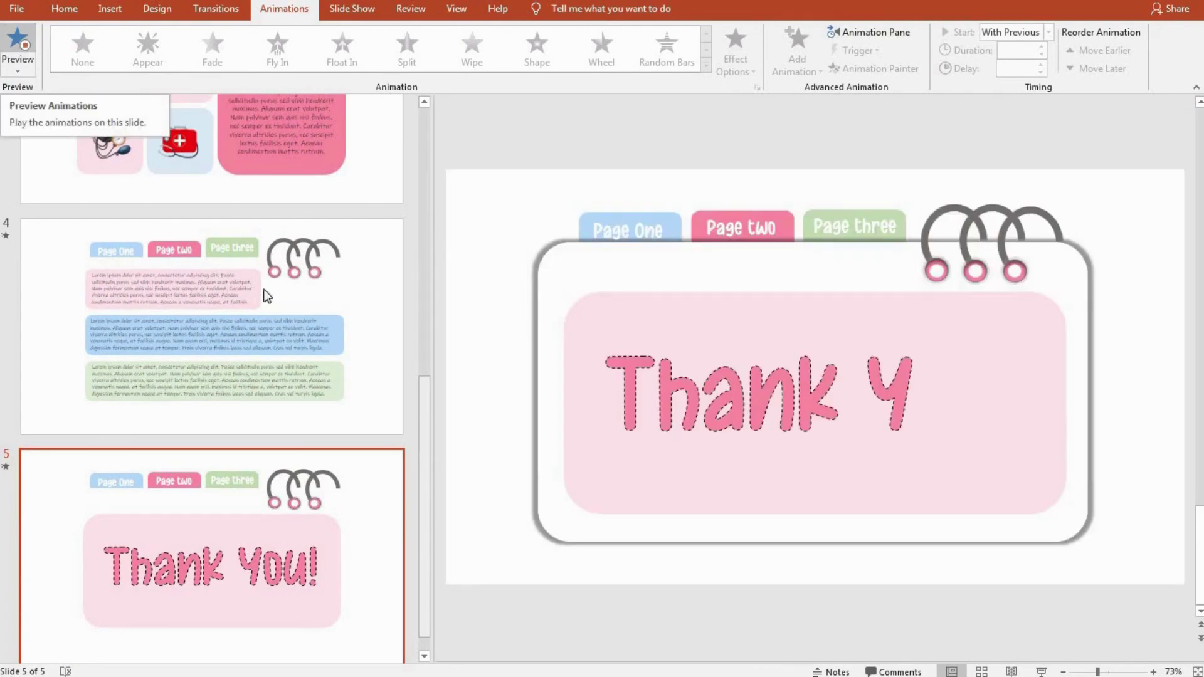
- Preview slide 4's animations and narrow the thumbnail column
scroll(248, 325, "up", 2)
scroll(249, 326, "up", 4)
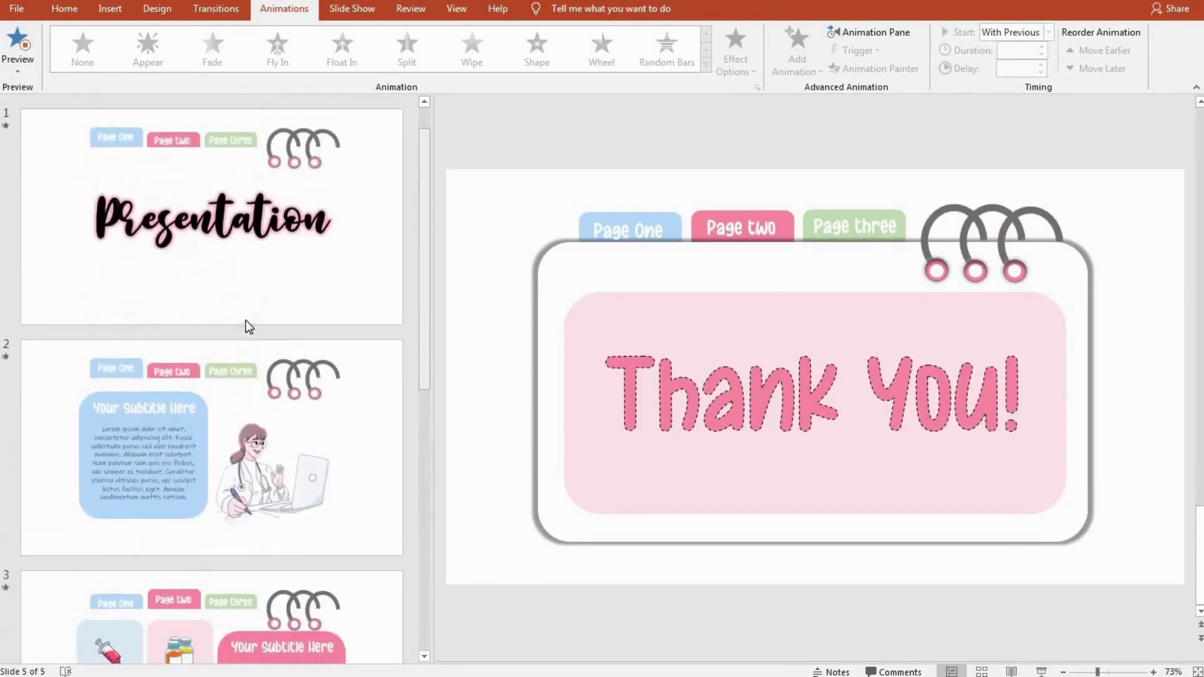
scroll(246, 320, "down", 5)
left_click(242, 339)
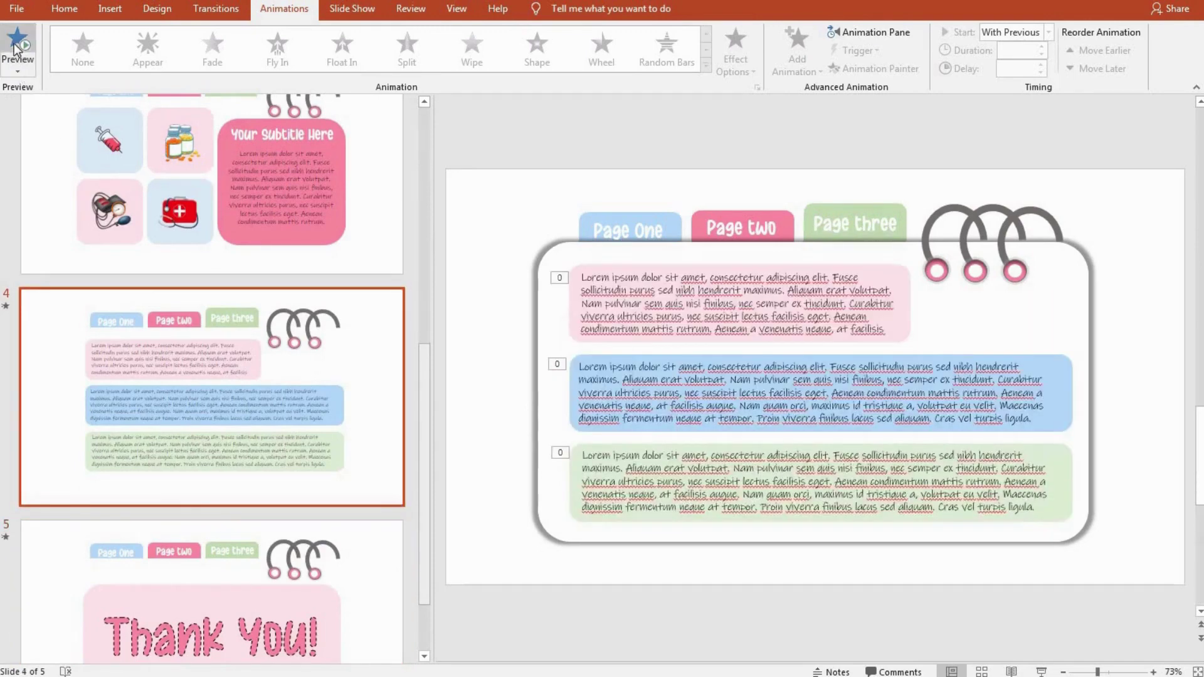
left_click(15, 48)
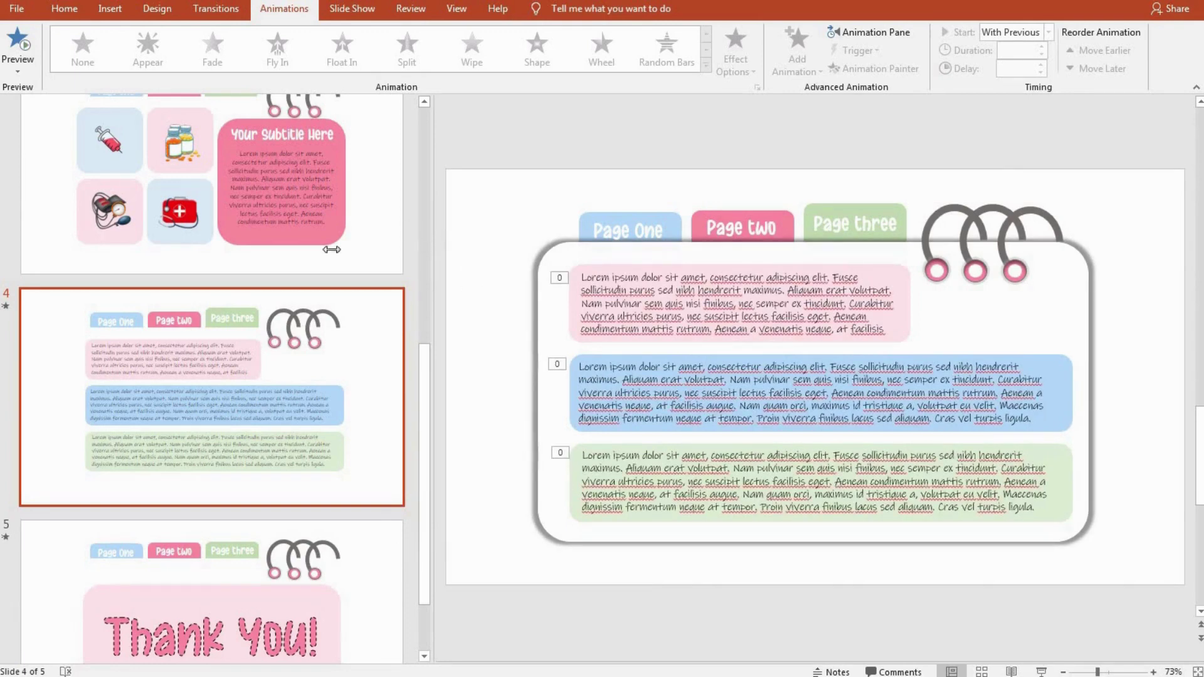
left_click_drag(332, 250, 106, 250)
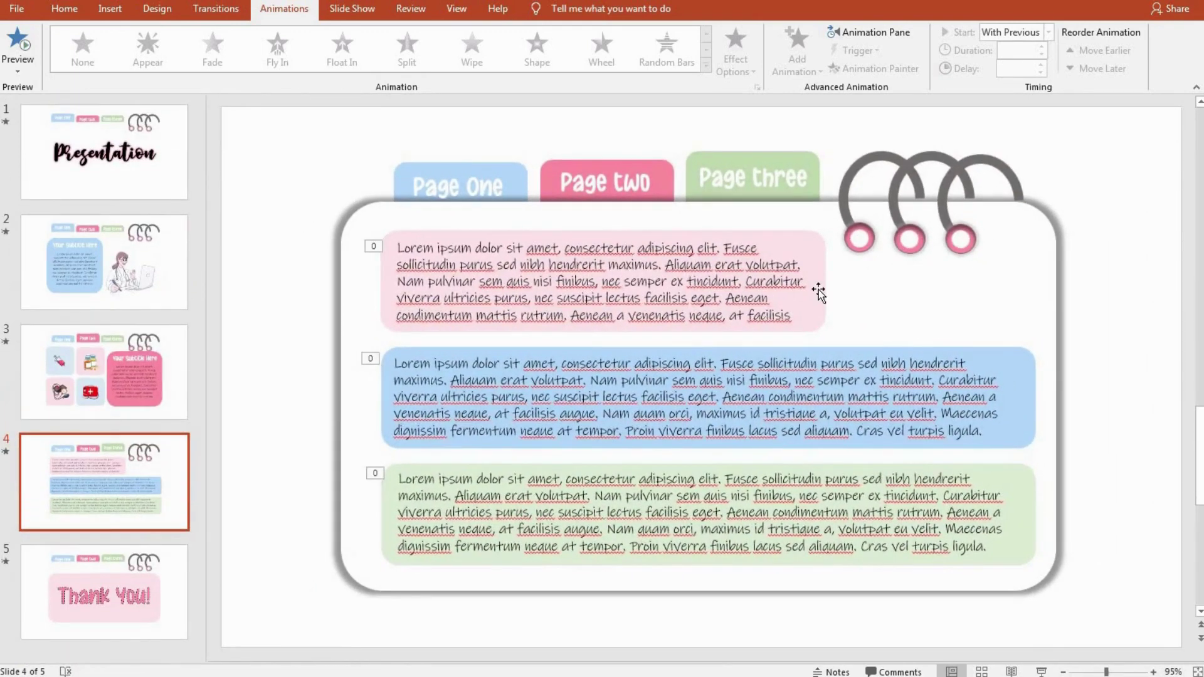
- Test slide 4 with no transition, preview its animations, then reapply Morph
left_click(223, 9)
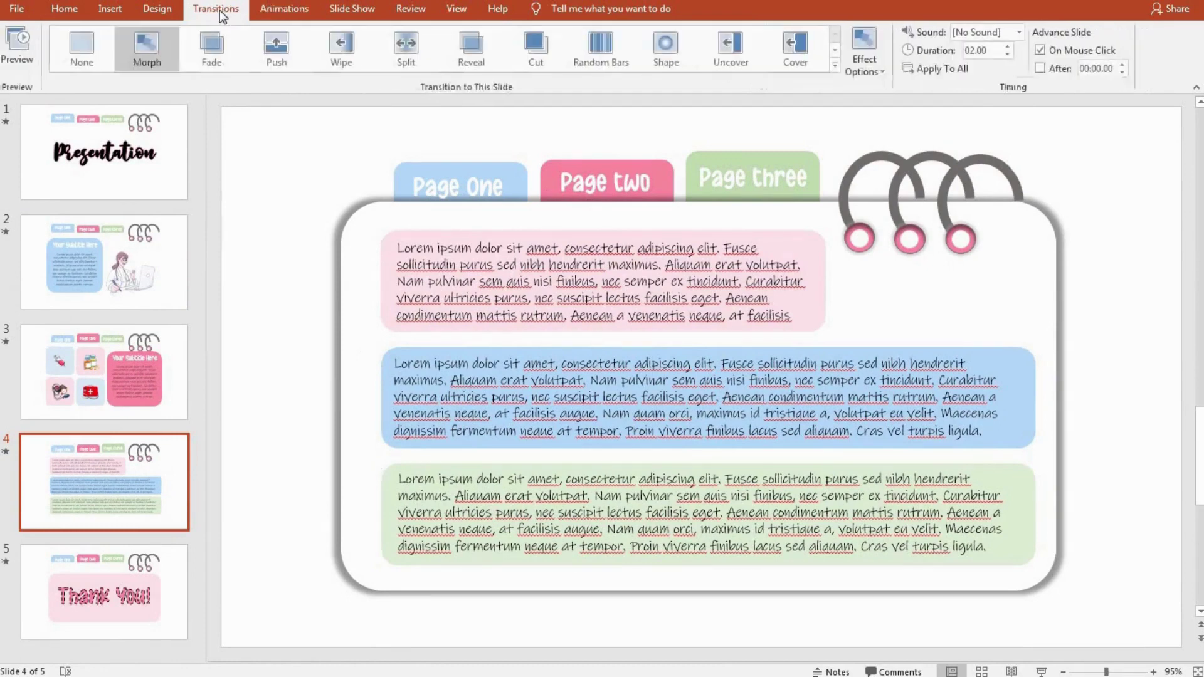
left_click(140, 46)
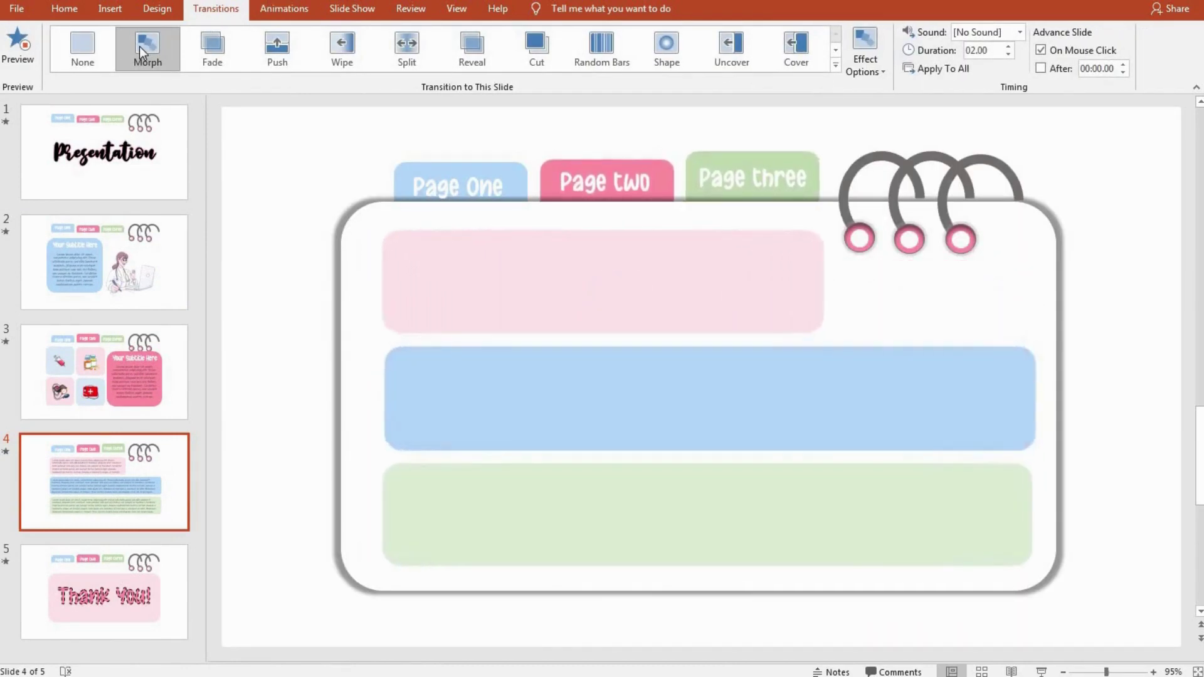
left_click(80, 62)
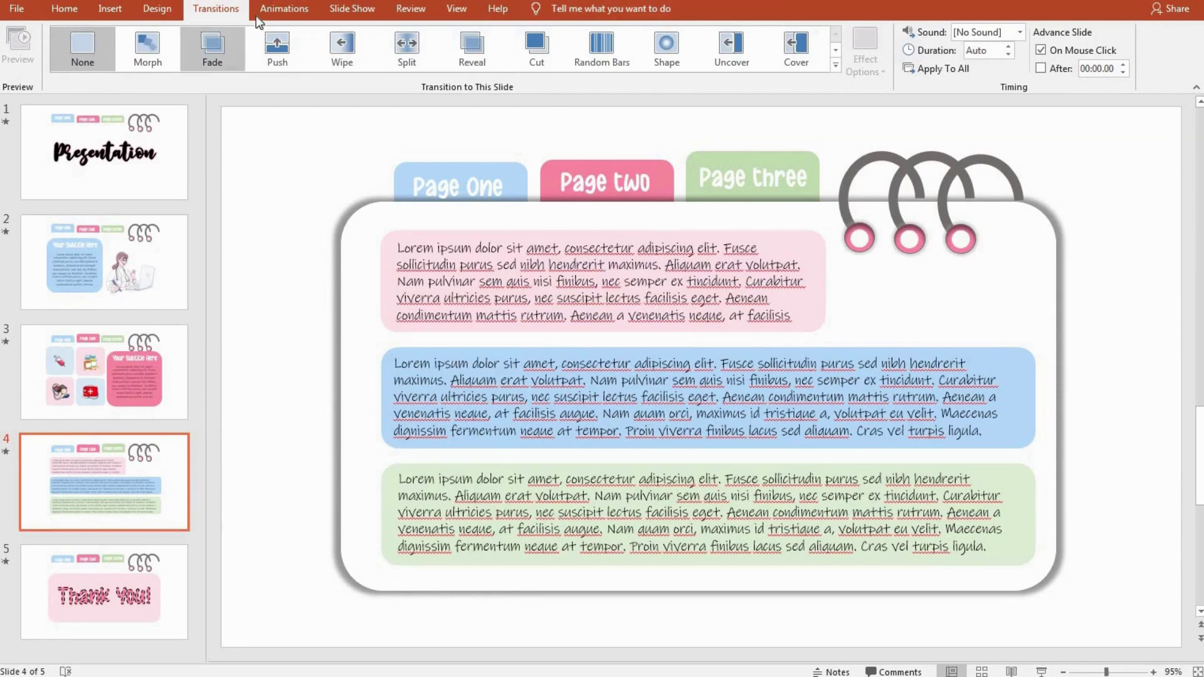
left_click(283, 8)
left_click(862, 28)
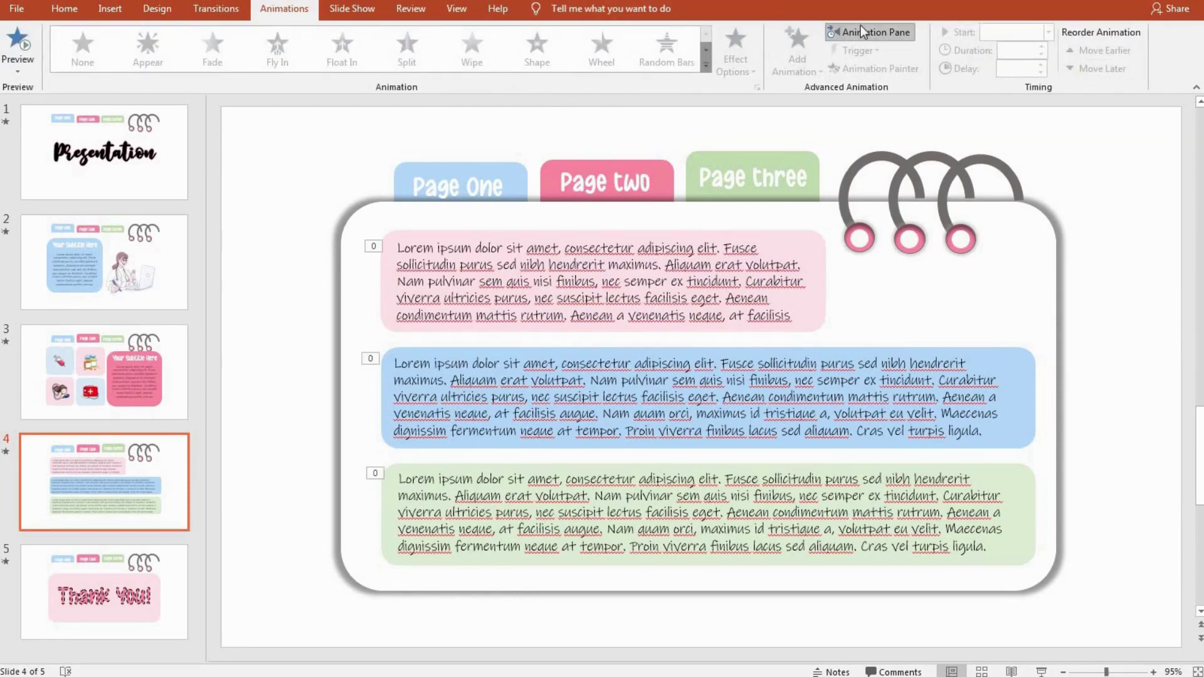
left_click(860, 28)
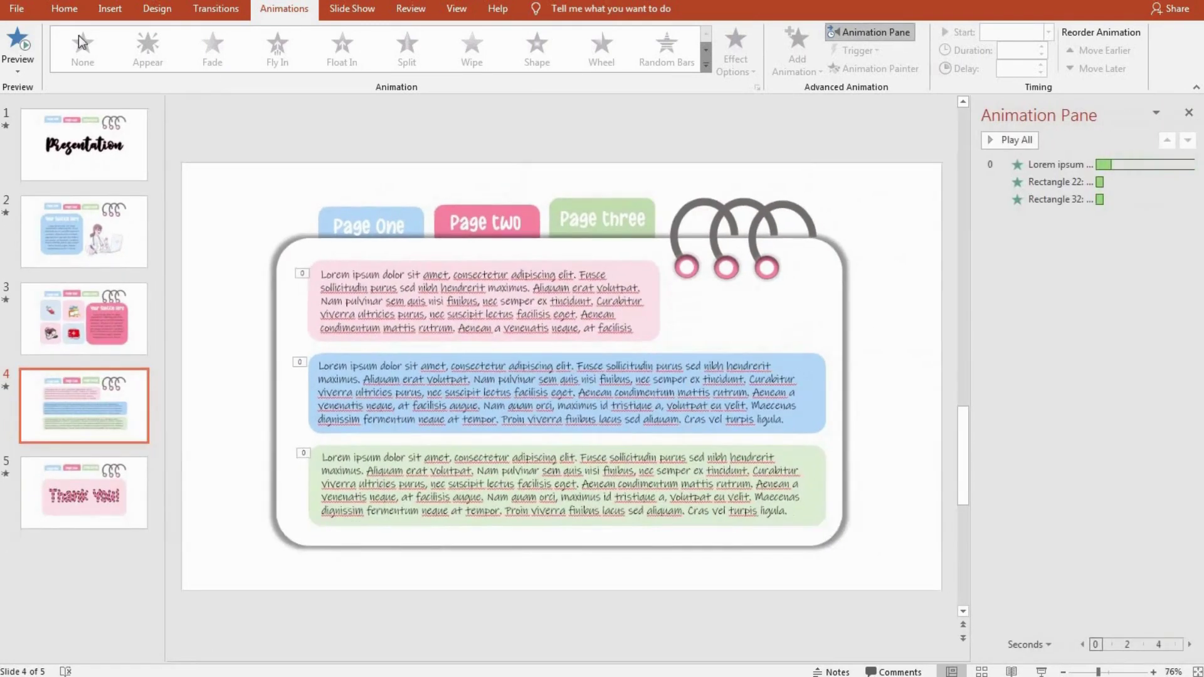
left_click(19, 40)
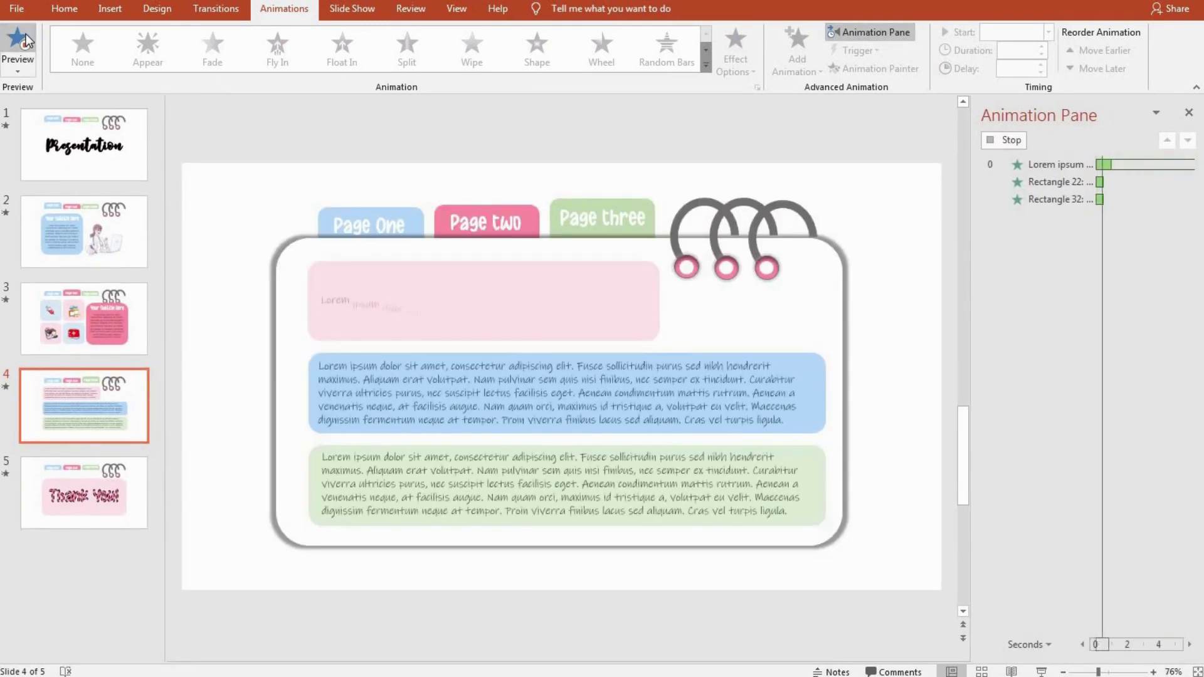
left_click(212, 9)
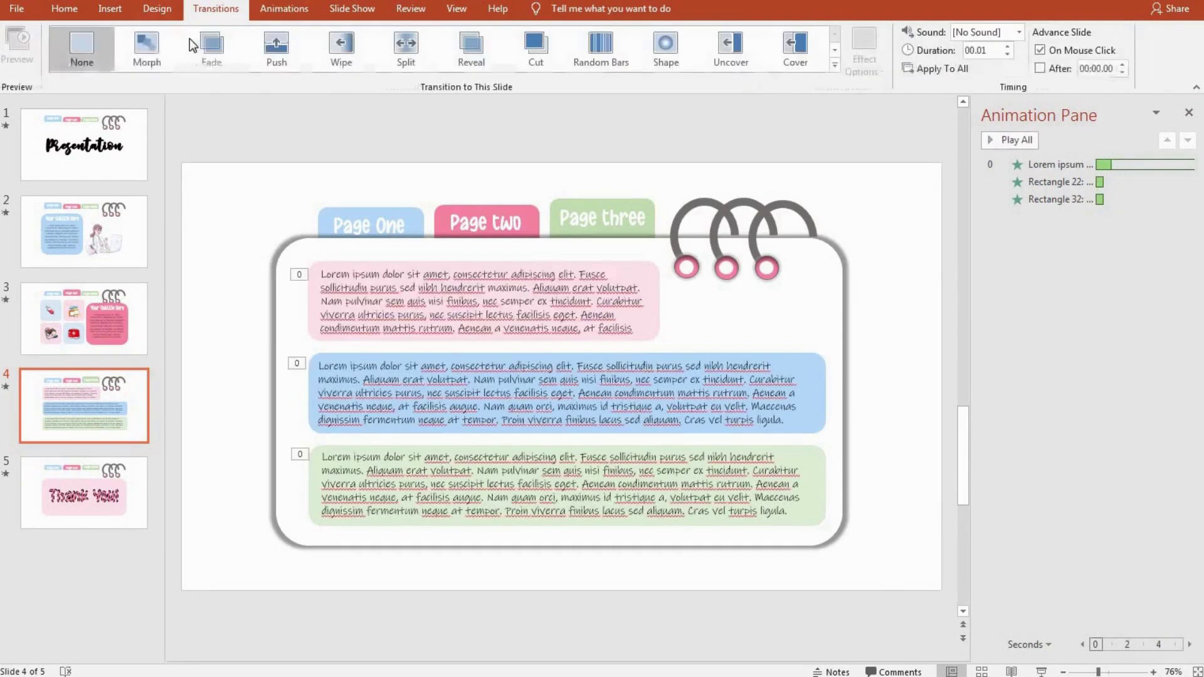
left_click(150, 46)
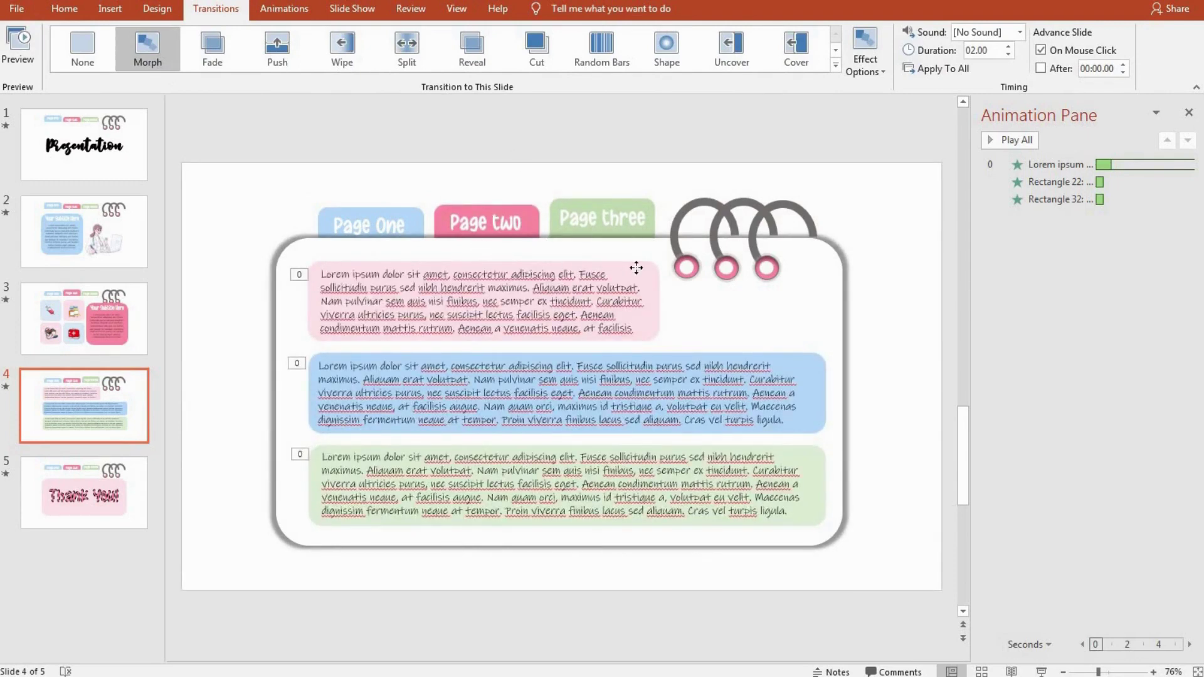
- Add a Float In entrance to the pink text box
left_click(636, 268)
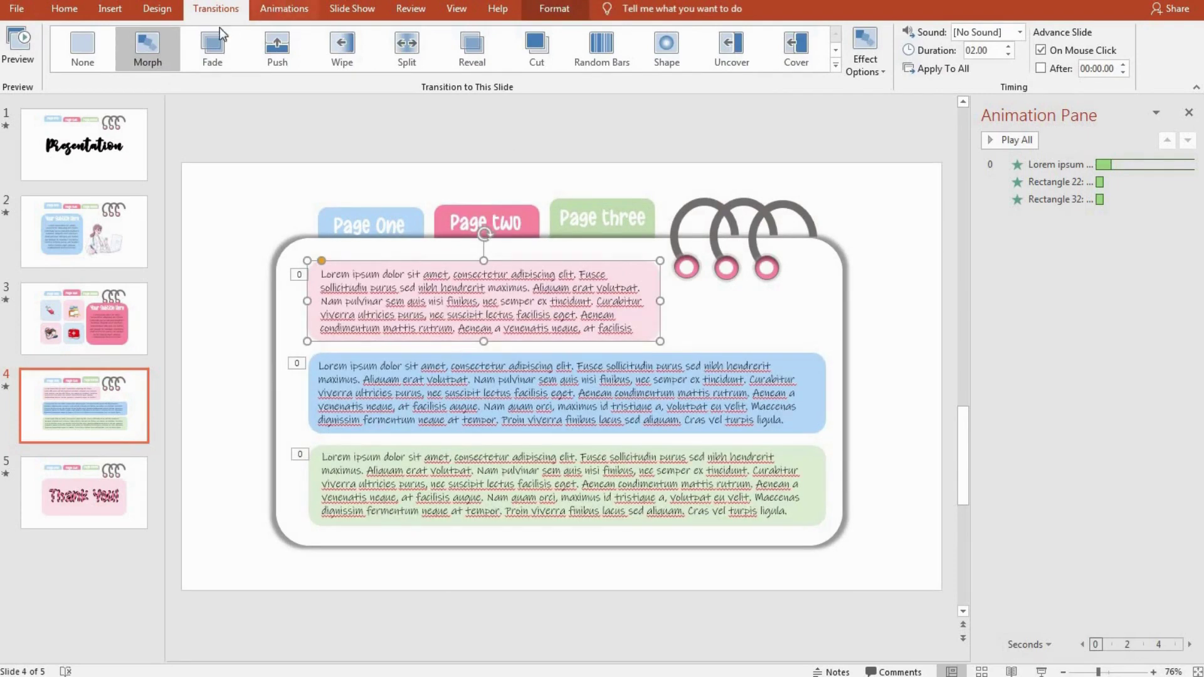
left_click(284, 8)
left_click(346, 49)
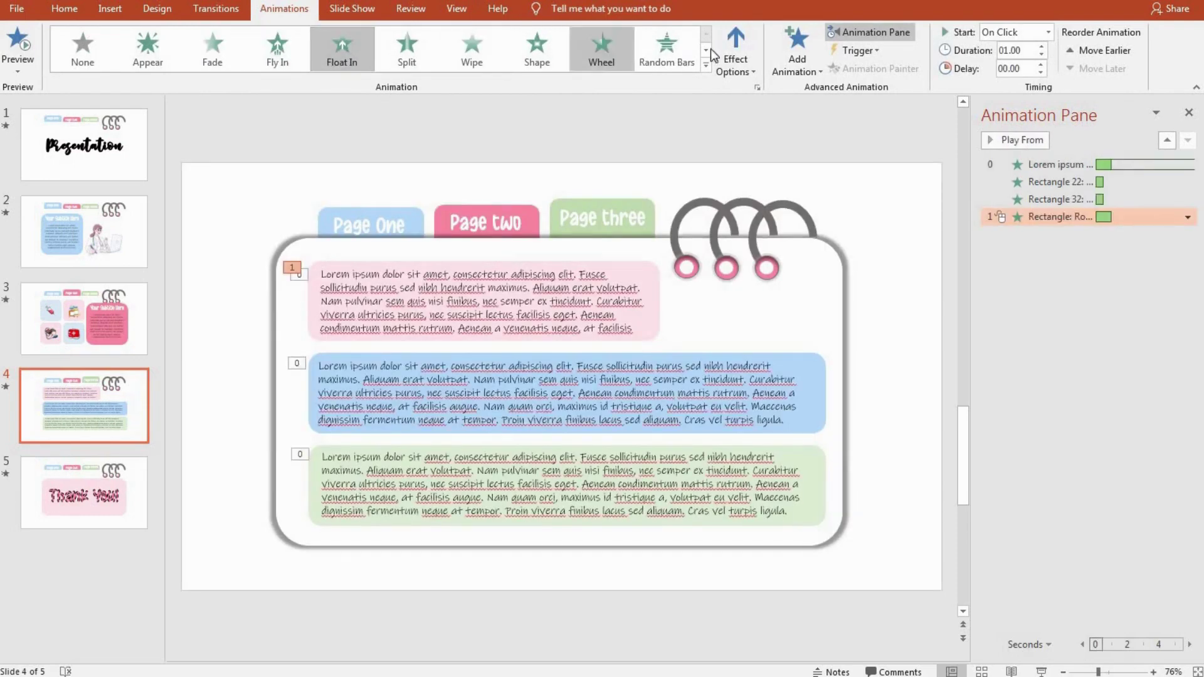
- Change the pink box's entrance to Fly In From Left
left_click(736, 53)
left_click(277, 50)
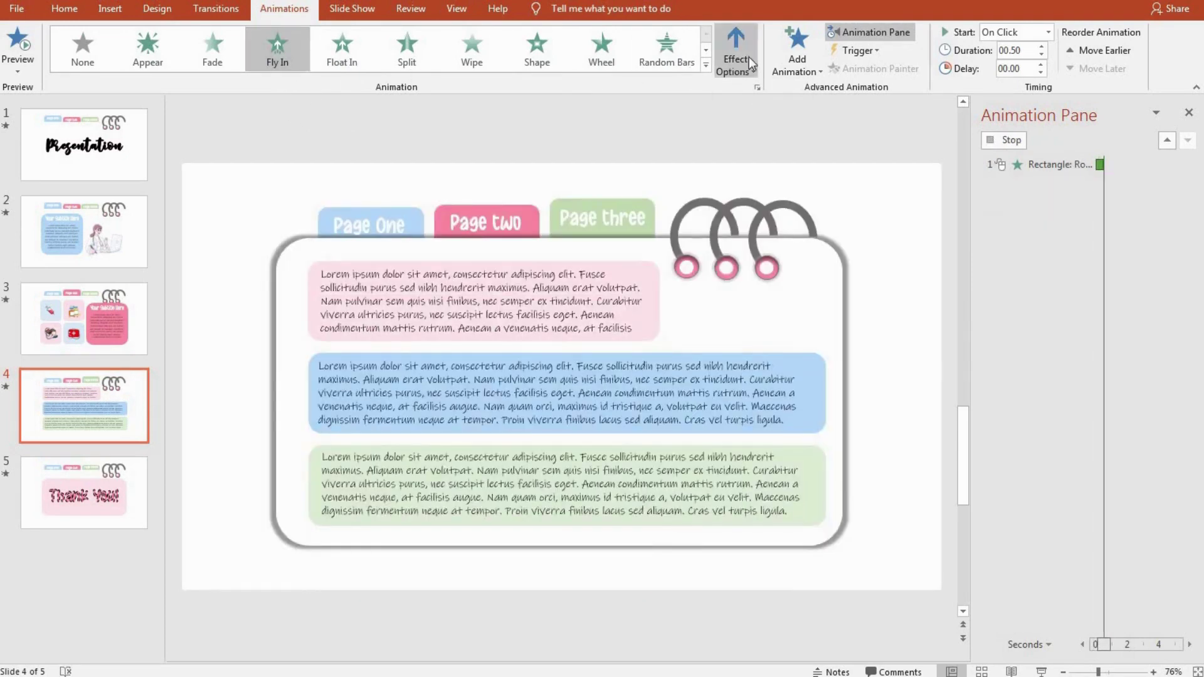
left_click(739, 65)
left_click(773, 183)
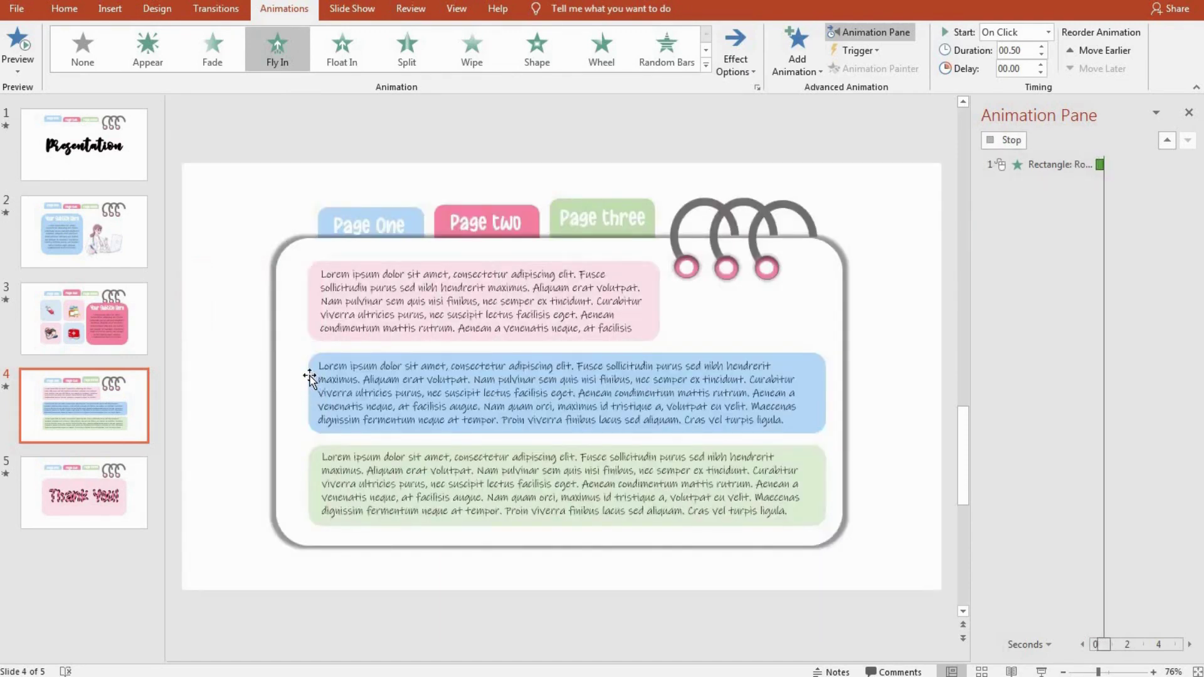
- Give the blue and green boxes Fly In entrances From Left
left_click(309, 376)
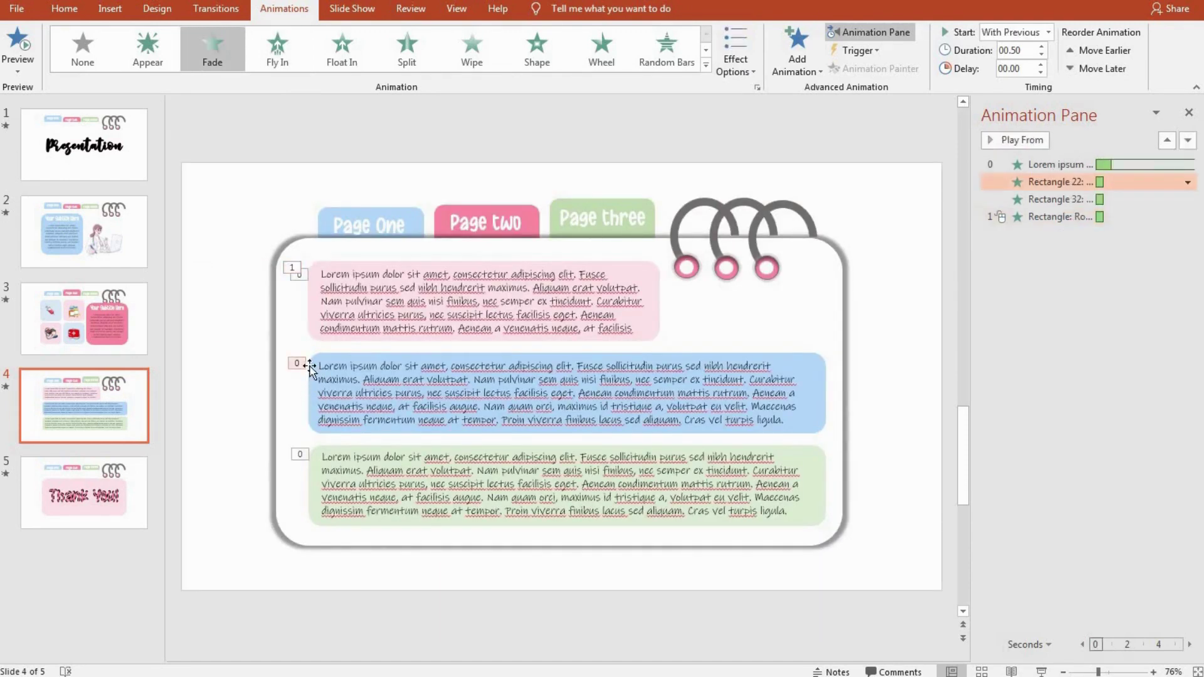
left_click(276, 49)
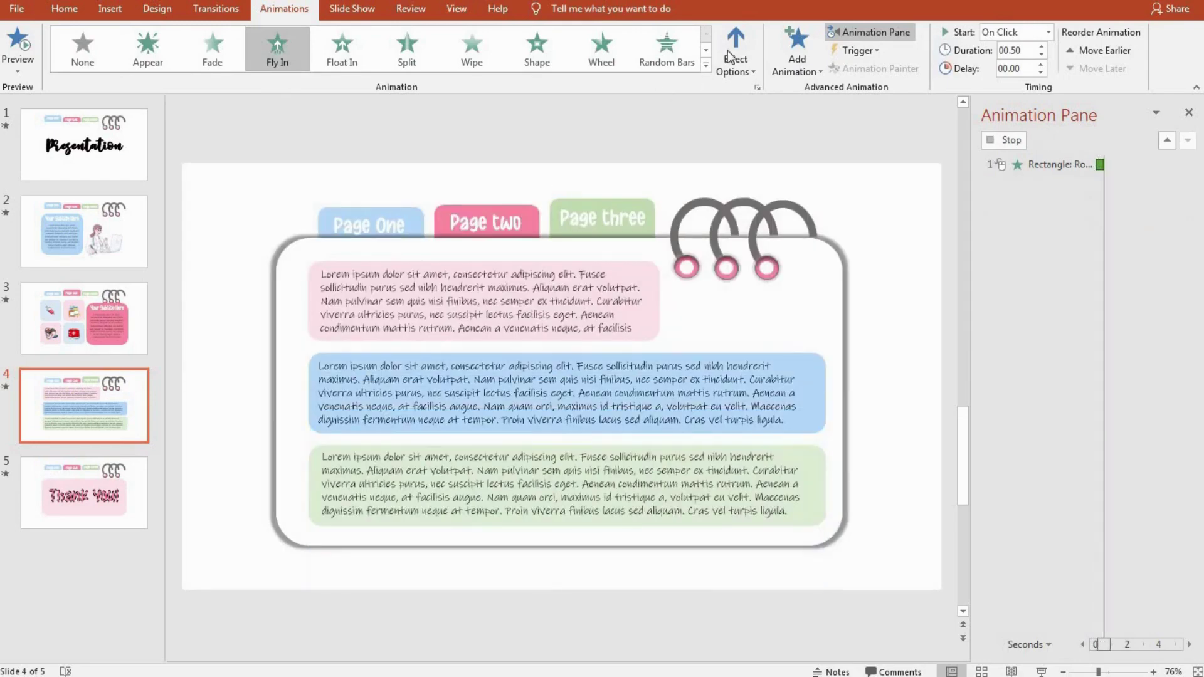
left_click(736, 56)
left_click(776, 186)
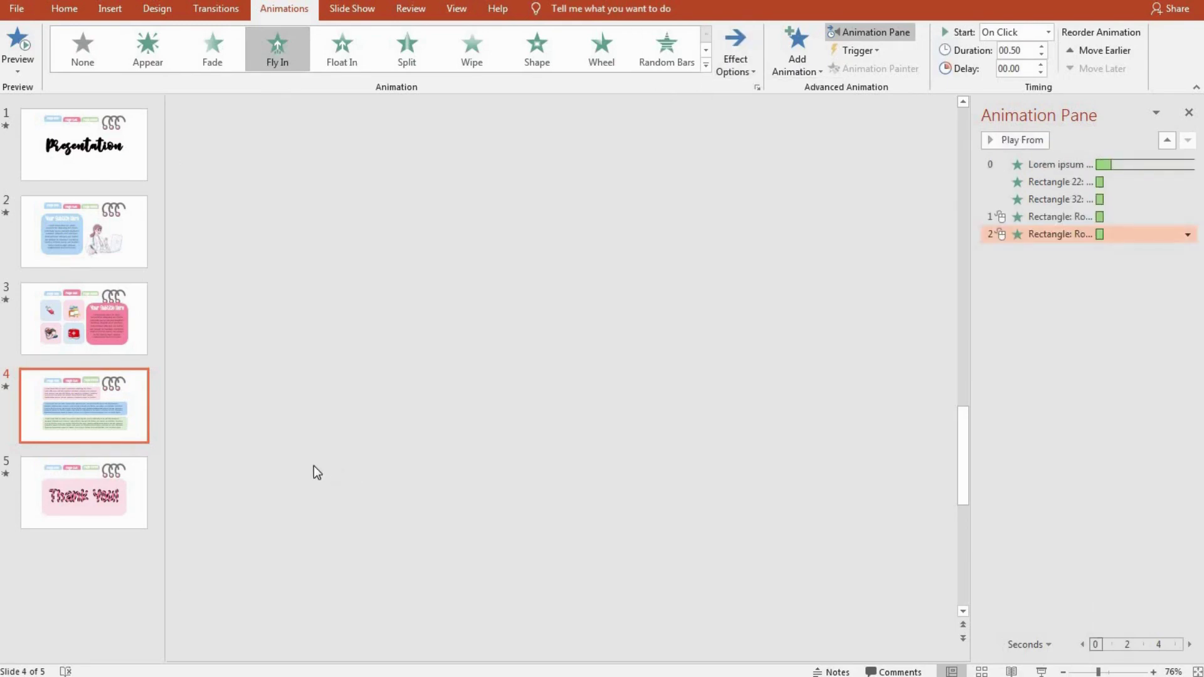
left_click(311, 480)
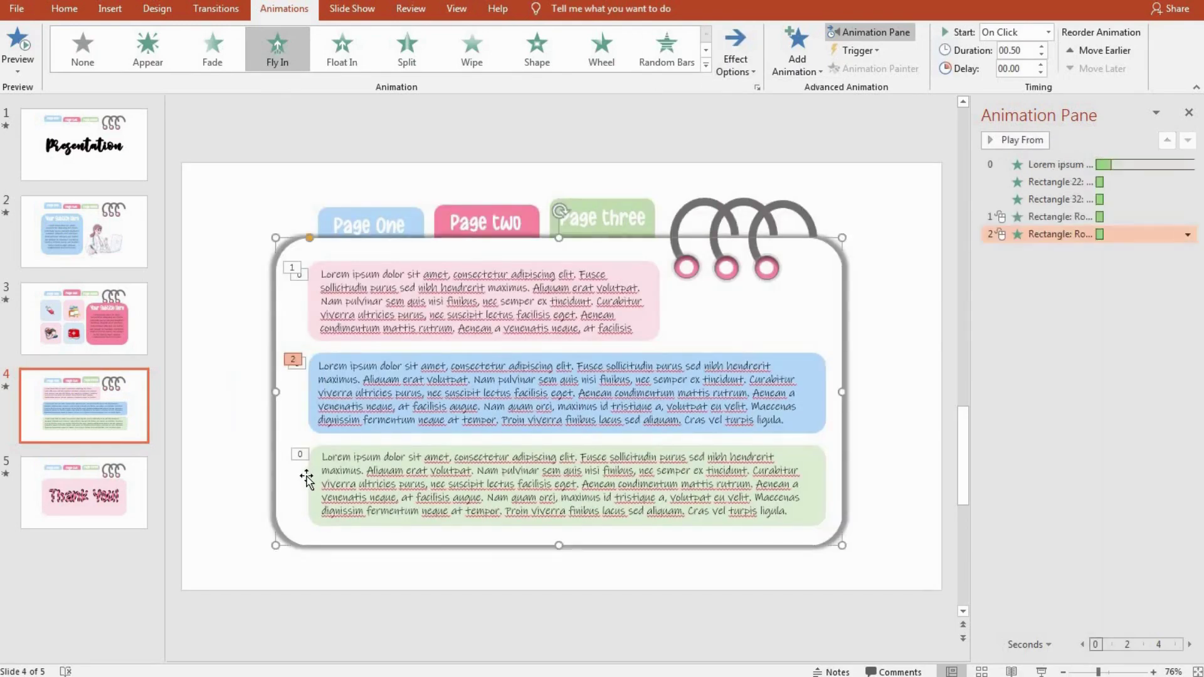
left_click(311, 479)
left_click(277, 50)
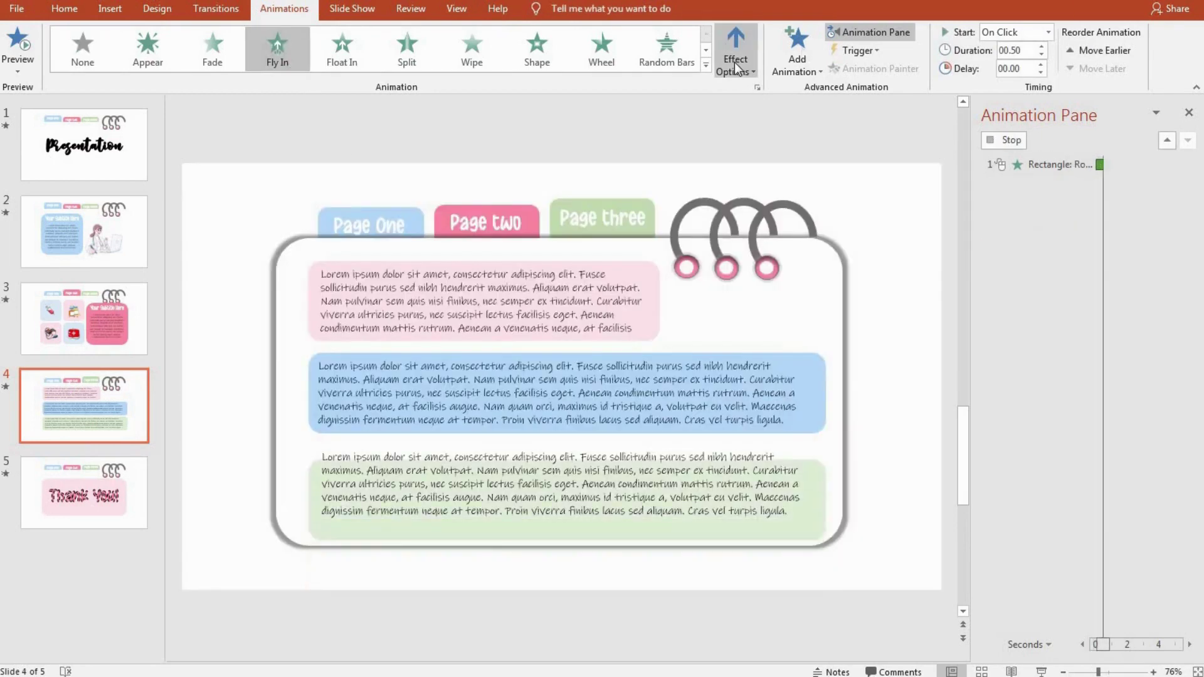
left_click(738, 67)
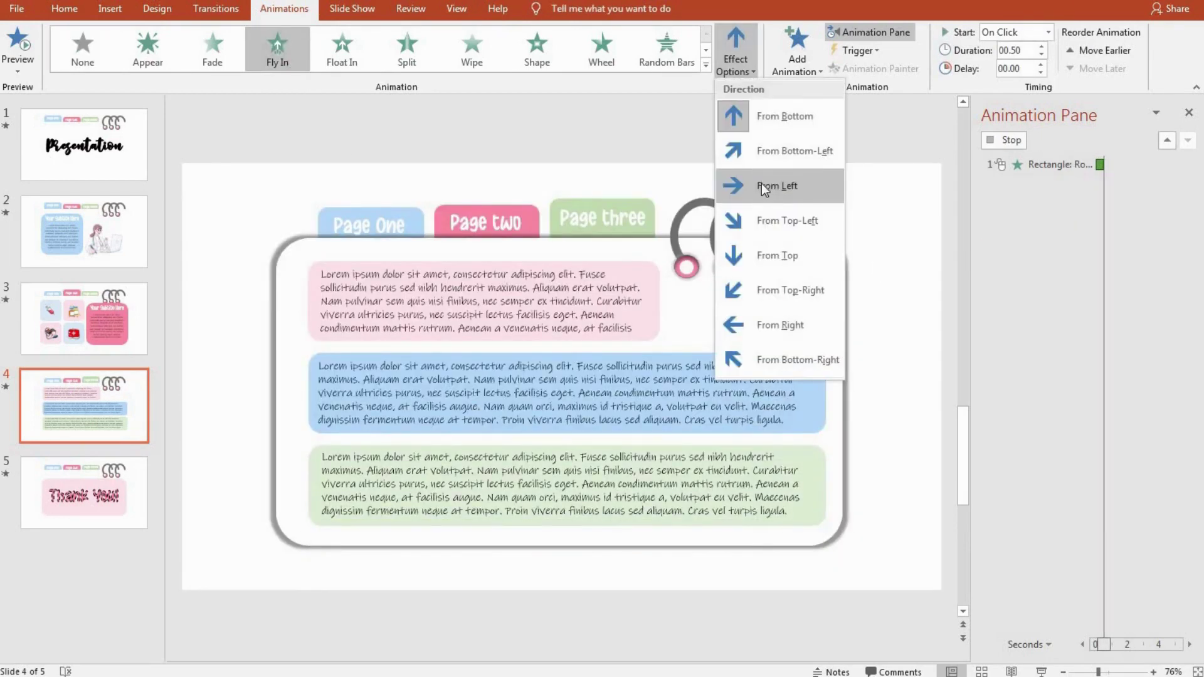
left_click(761, 184)
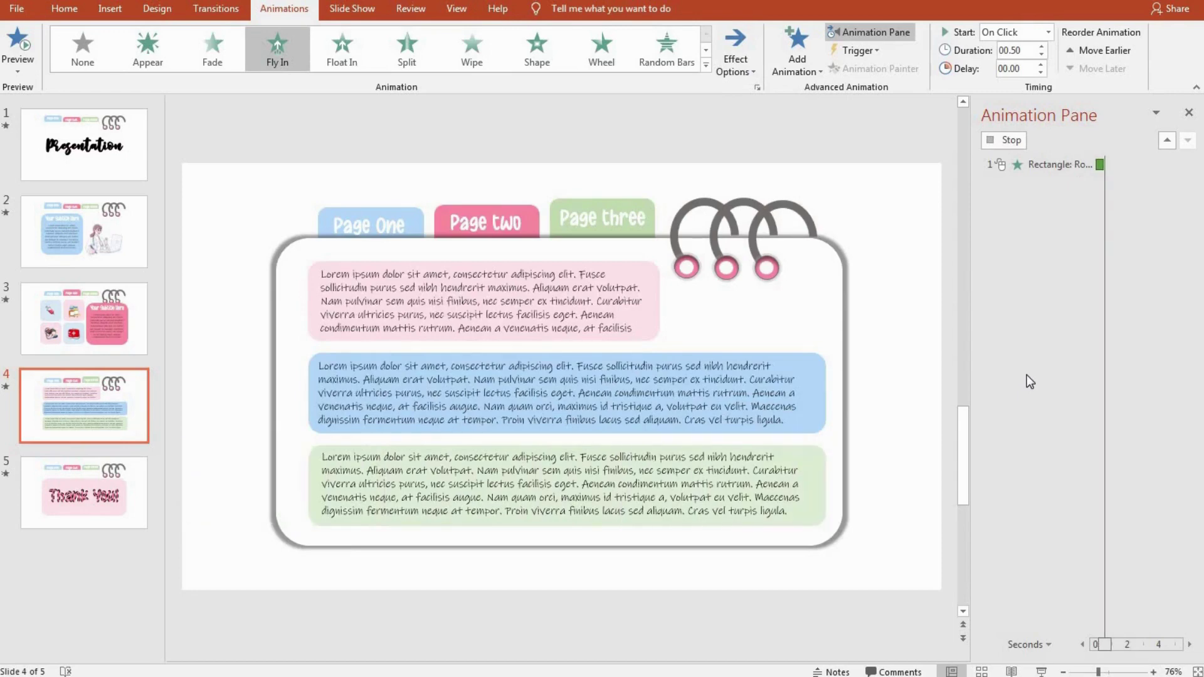
- Select the three text-box animation entries in the Animation Pane
left_click(1035, 166)
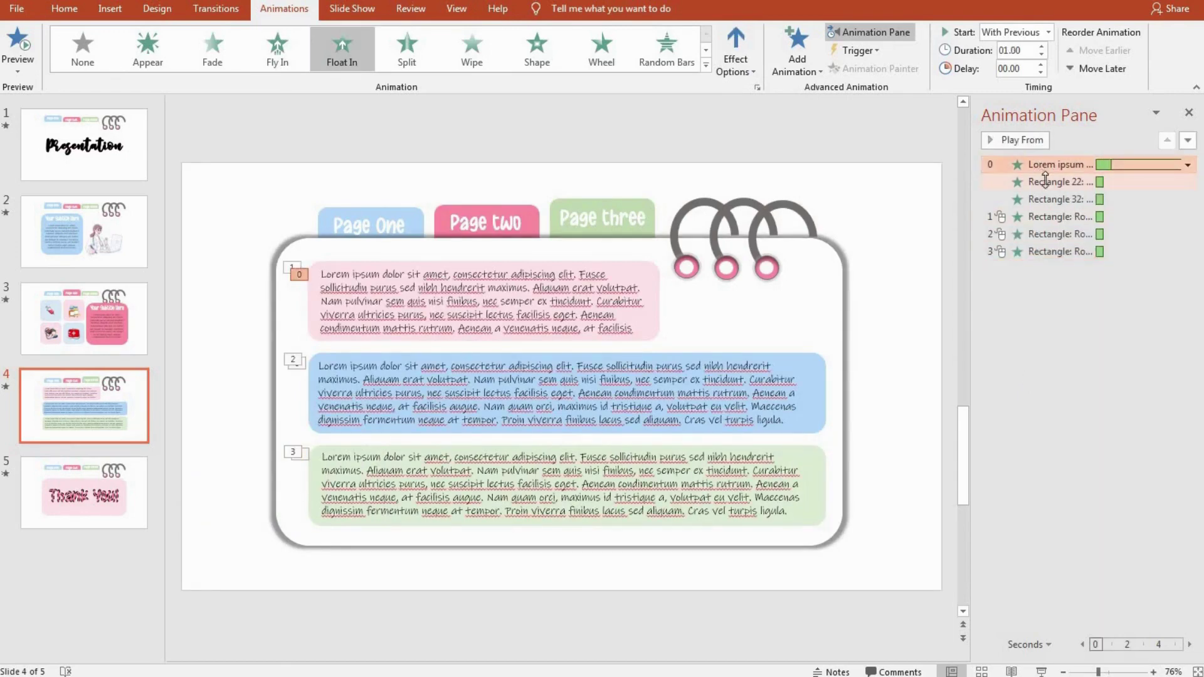
left_click(1061, 251)
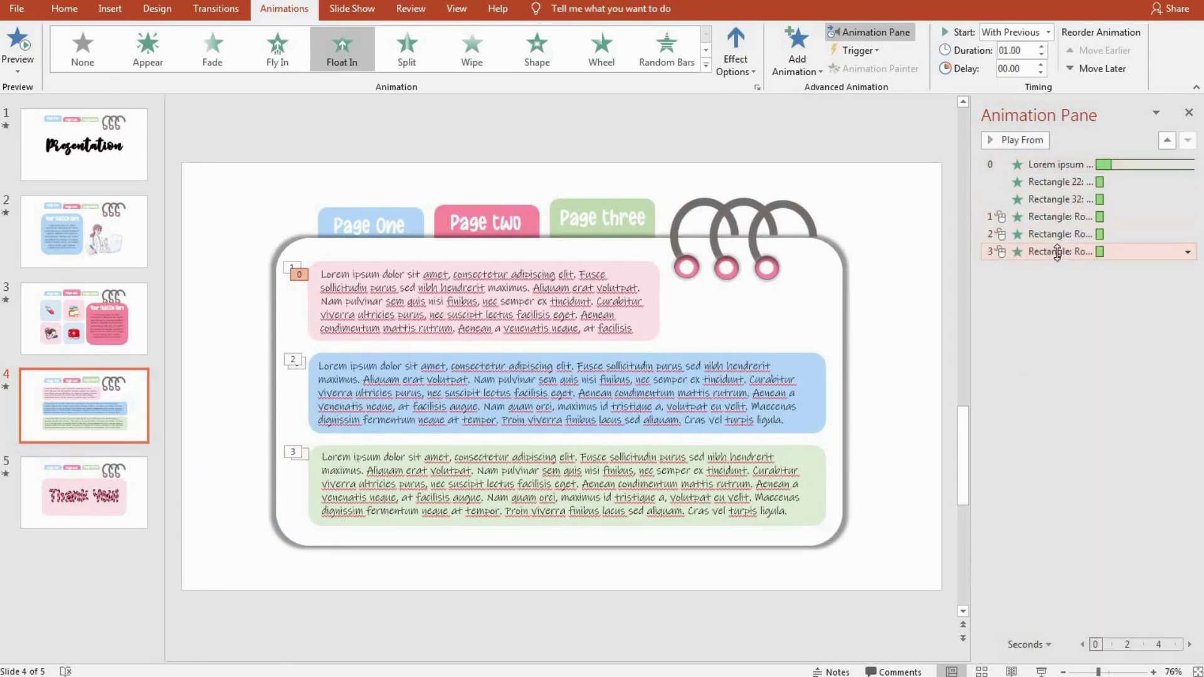
left_click(1060, 234, "shift")
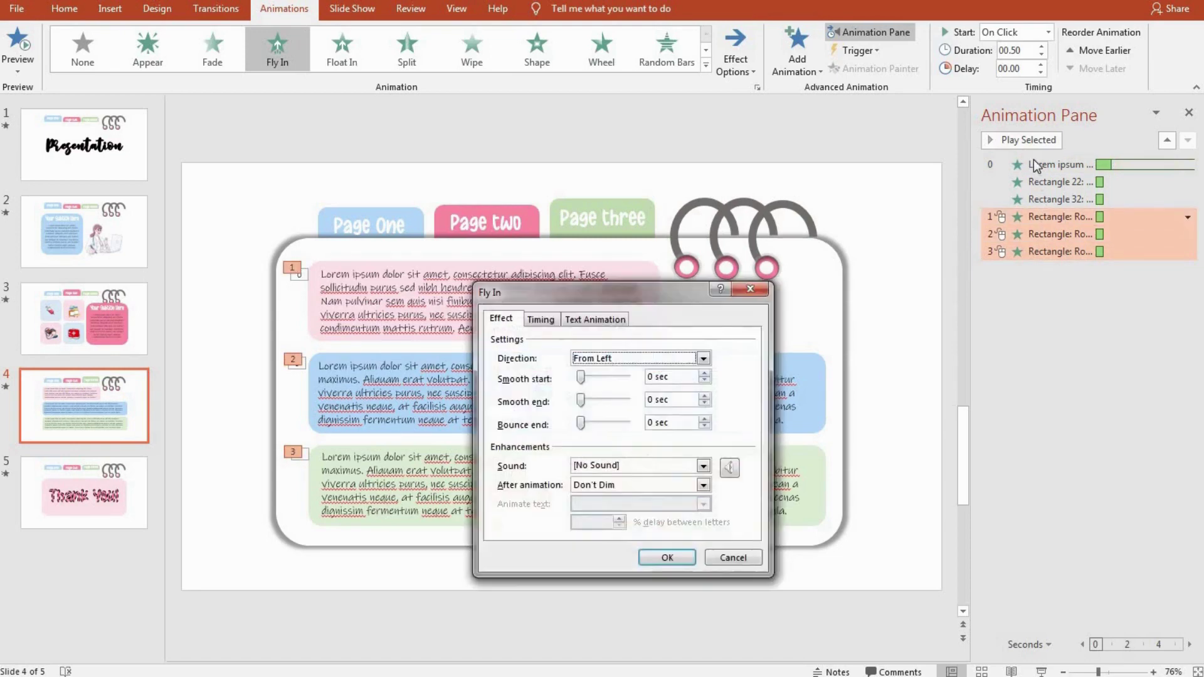
- Close the Fly In settings and drag the three rectangle animations to the top
left_click(750, 290)
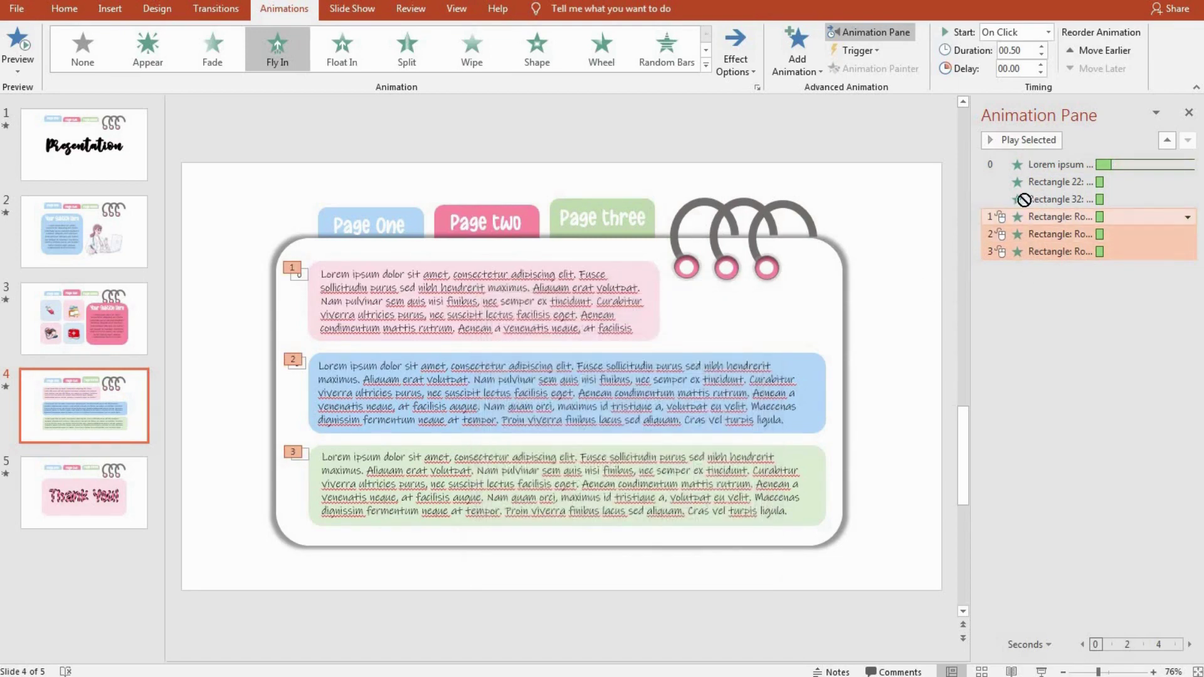
left_click_drag(1026, 157, 1036, 106)
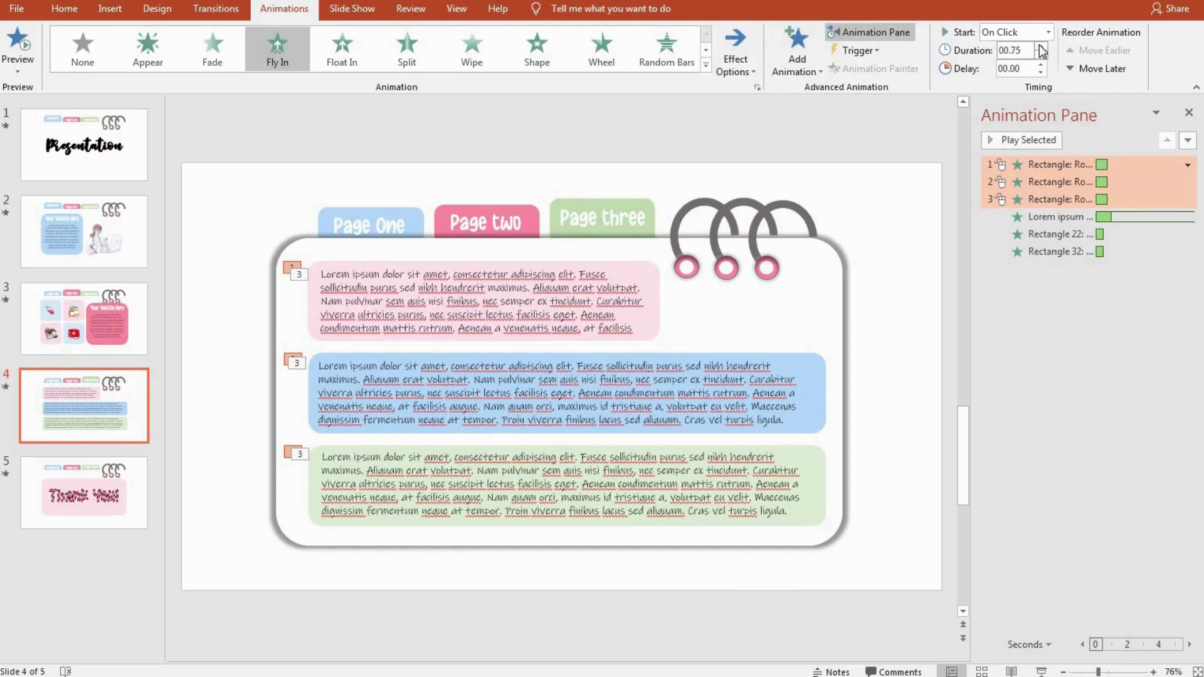
- Set the rectangle Fly In animations to start After Previous instead of on click
right_click(1042, 165)
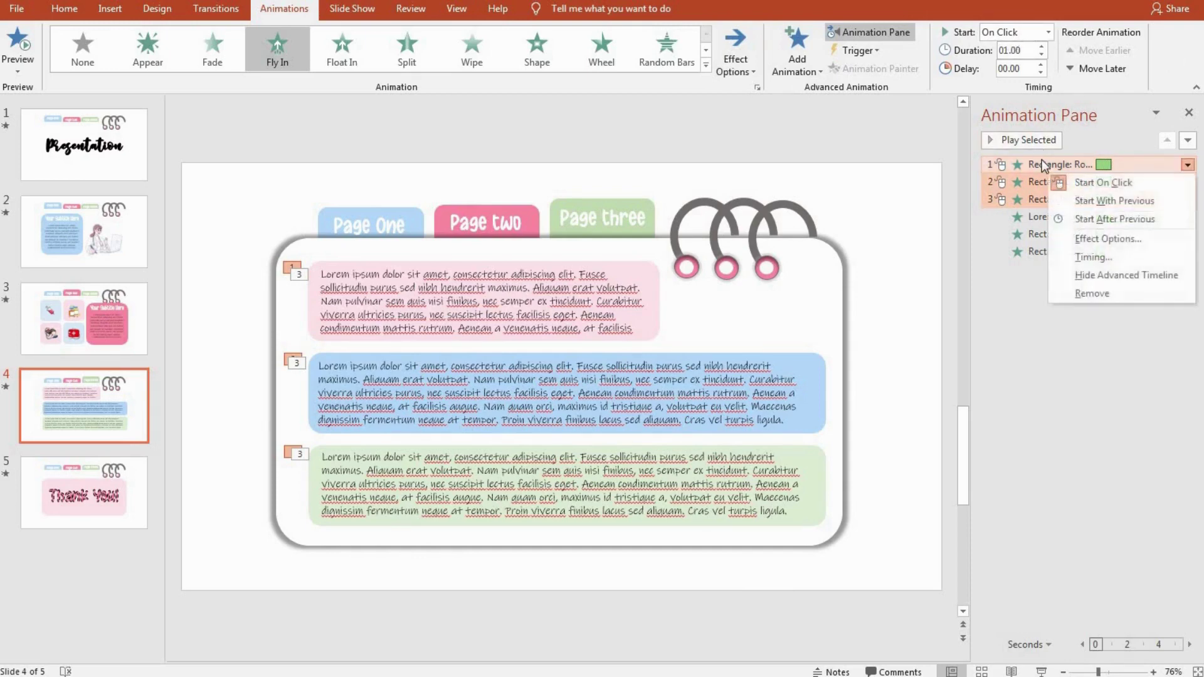
left_click(1045, 32)
left_click(1045, 31)
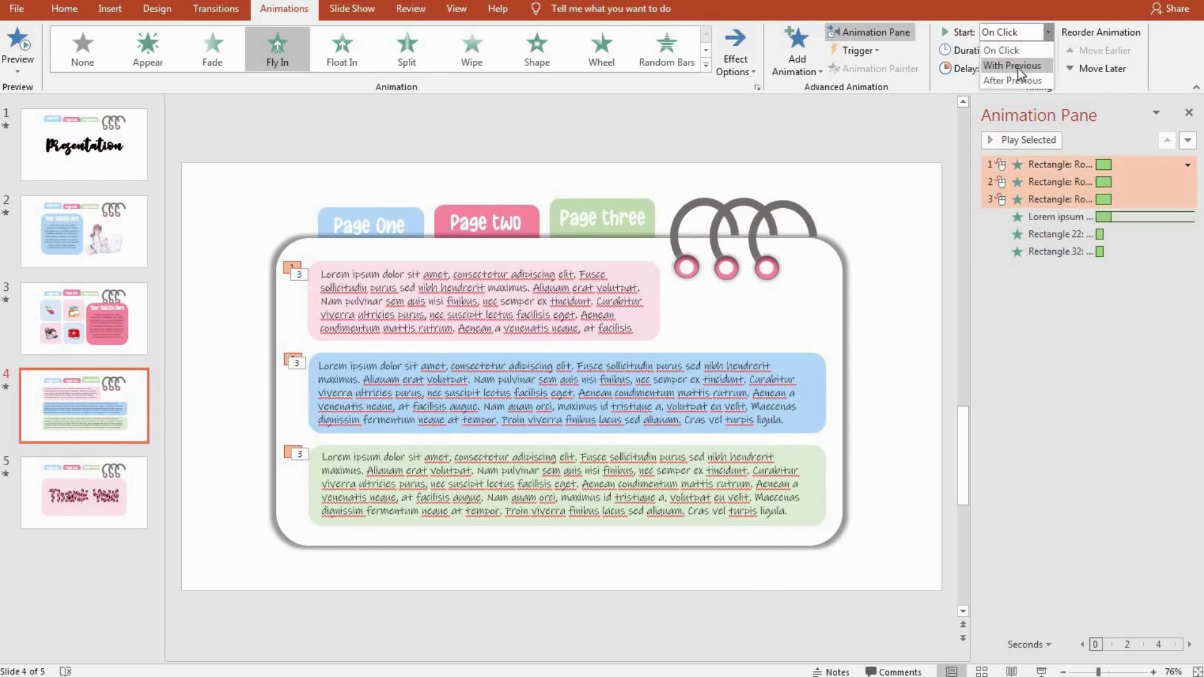
left_click(1018, 68)
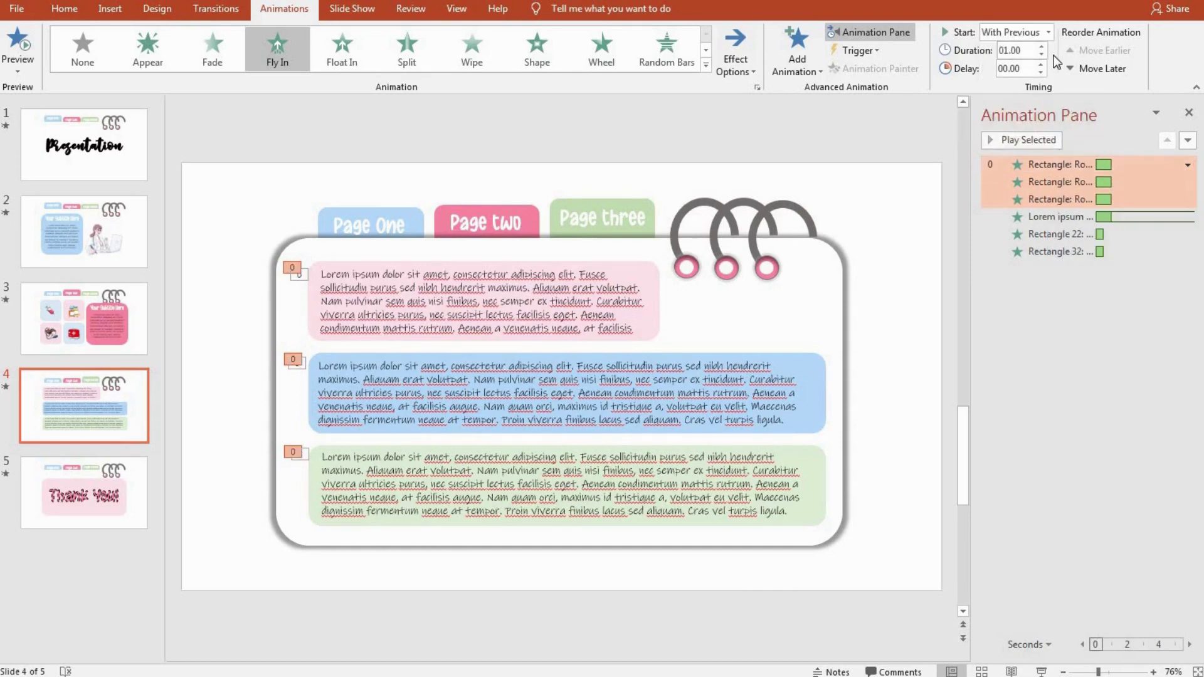
left_click(1047, 32)
left_click(1024, 79)
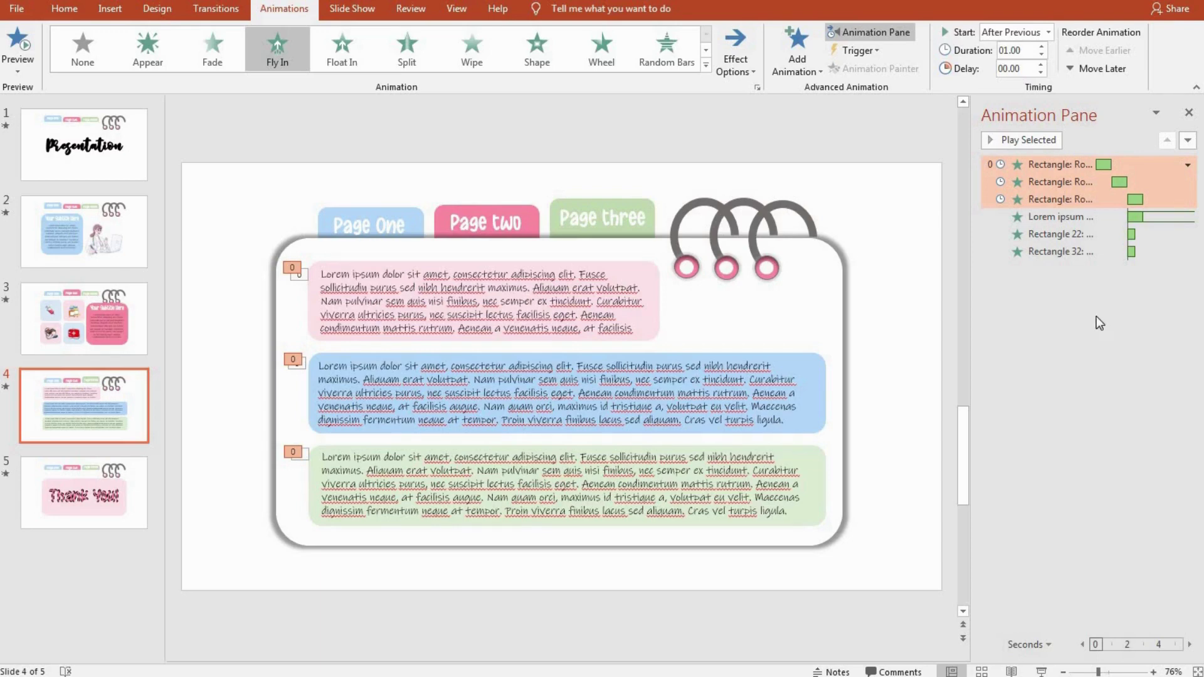
- Make the Lorem ipsum and remaining Animation Pane items start After Previous too
left_click(1057, 217)
left_click(1060, 234, "shift")
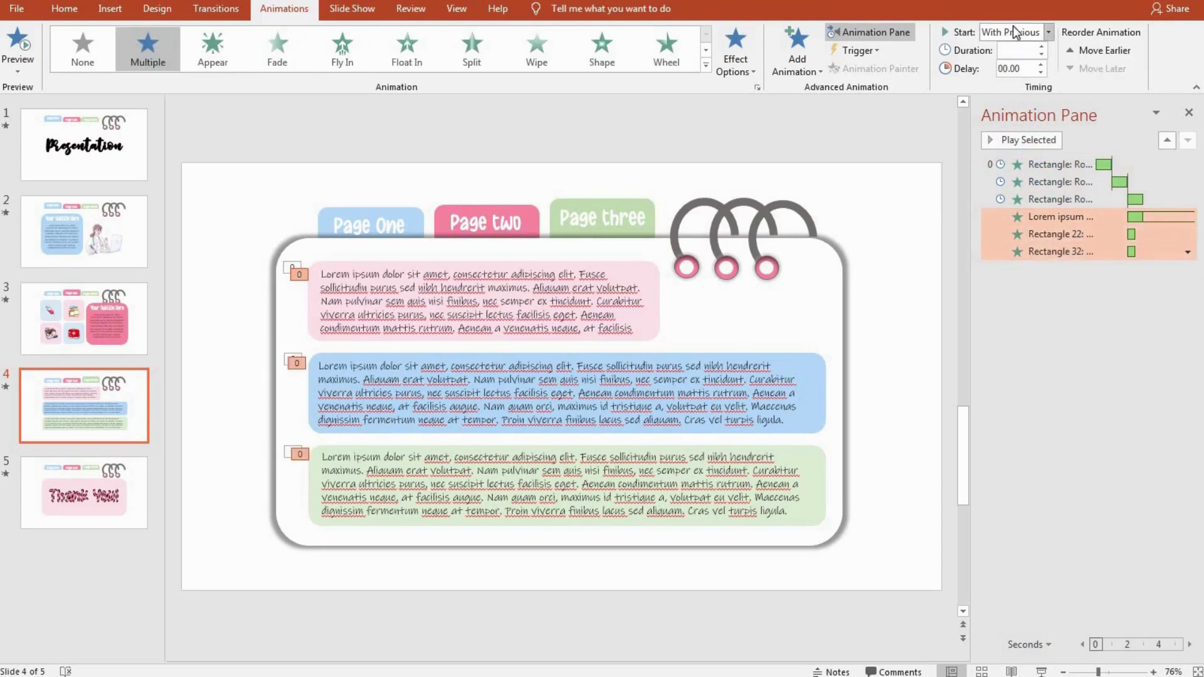
left_click(1004, 78)
left_click(1088, 301)
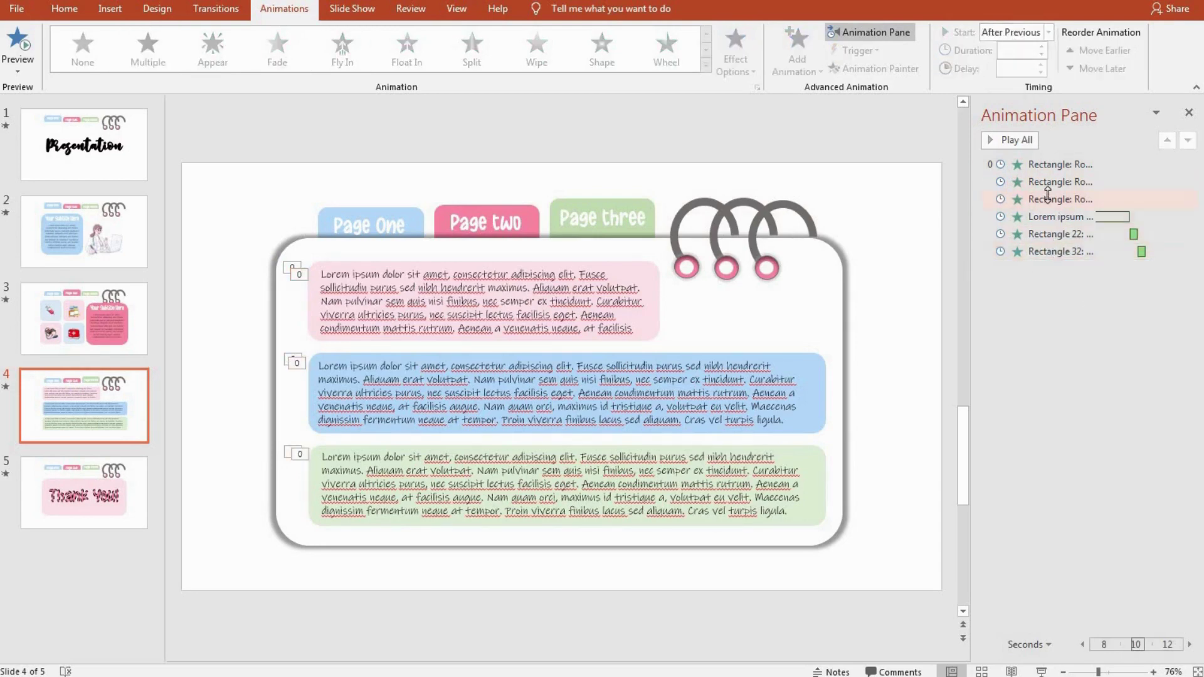
left_click(1047, 198)
left_click(1044, 182)
- Give the three rectangle Fly Ins a 0.43-second smooth end in their Effect settings
left_click(1044, 165)
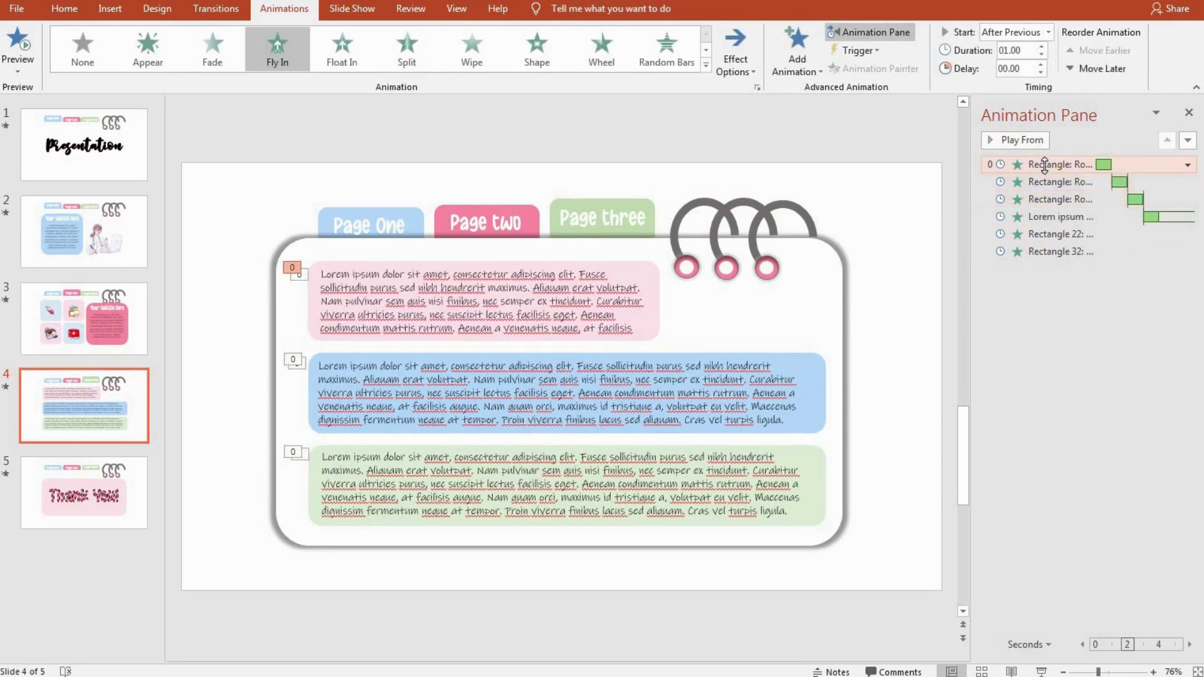
right_click(1044, 165)
left_click(1041, 182, "shift")
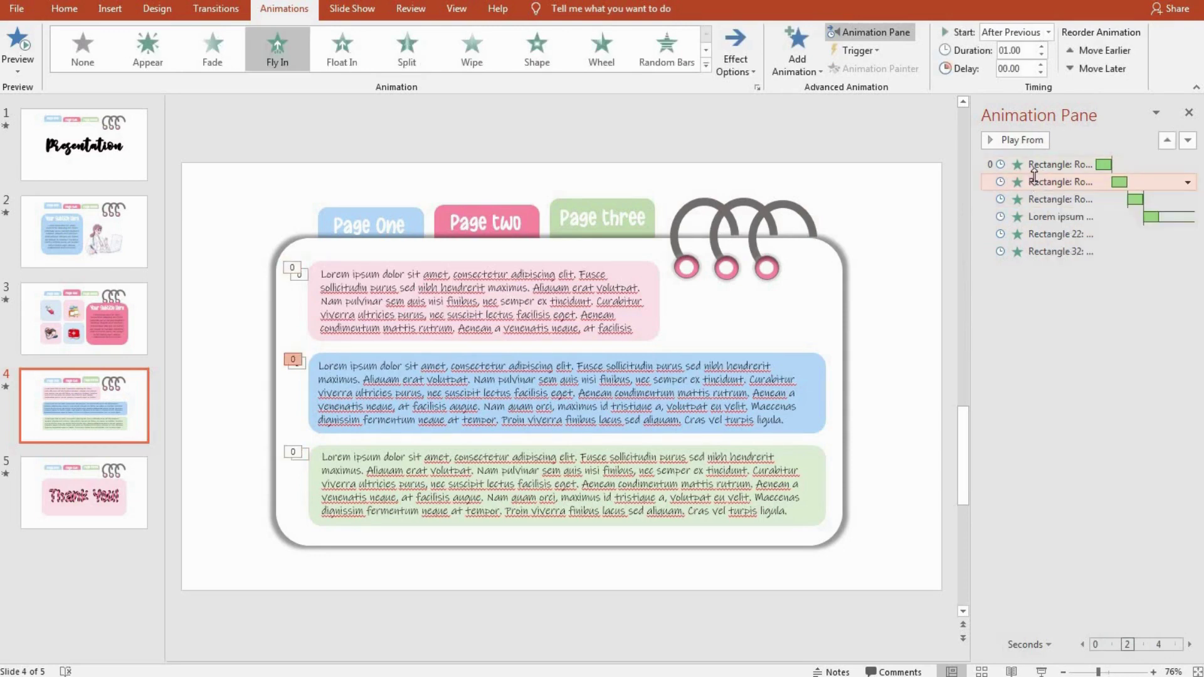
right_click(1032, 196)
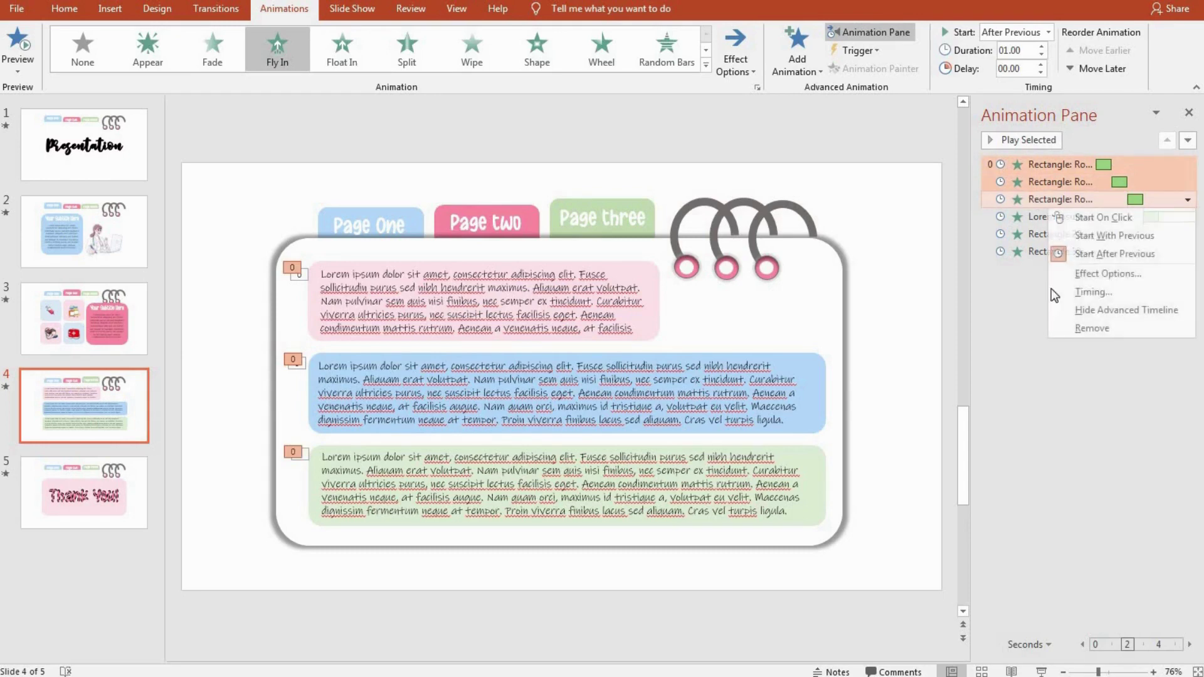
left_click(1085, 293)
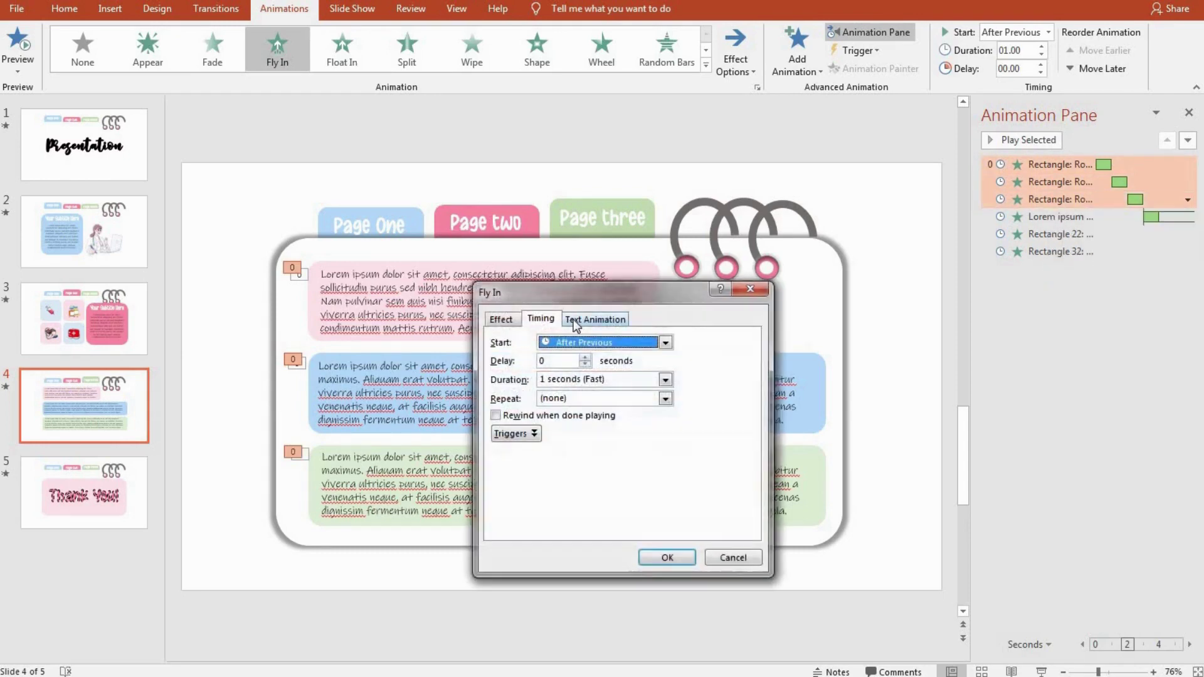
left_click(574, 320)
left_click(508, 325)
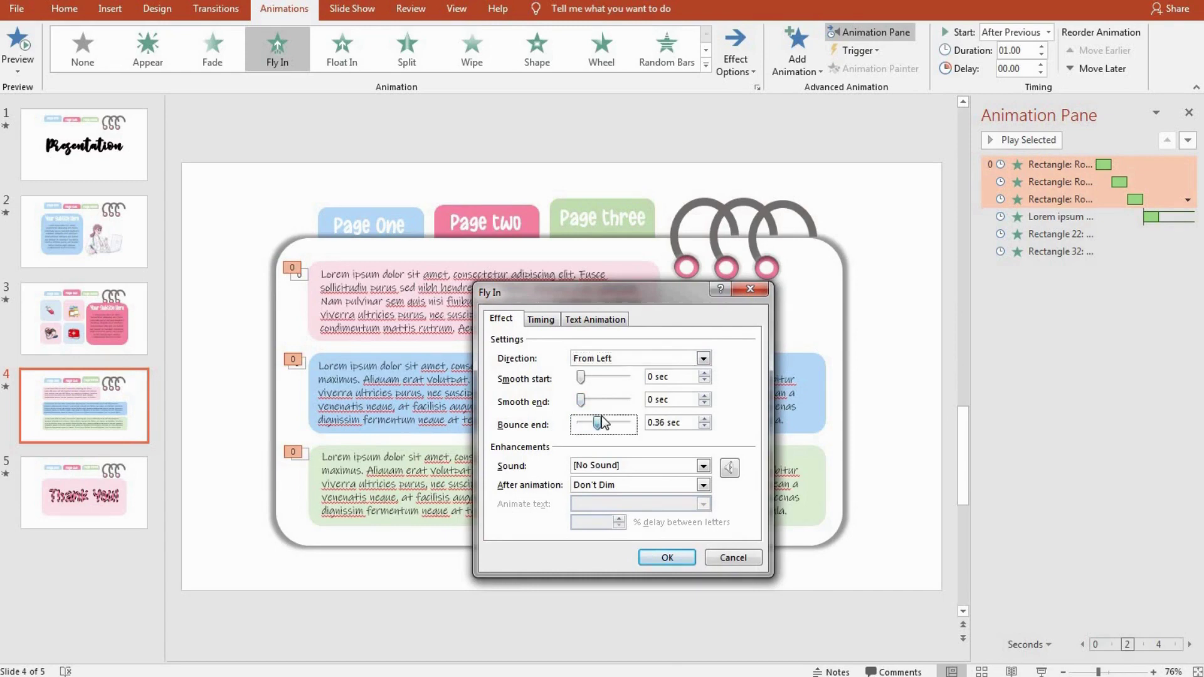
mouse_move(581, 399)
left_mouse_down()
mouse_move(600, 399)
mouse_move(606, 423)
left_mouse_up()
left_click(670, 557)
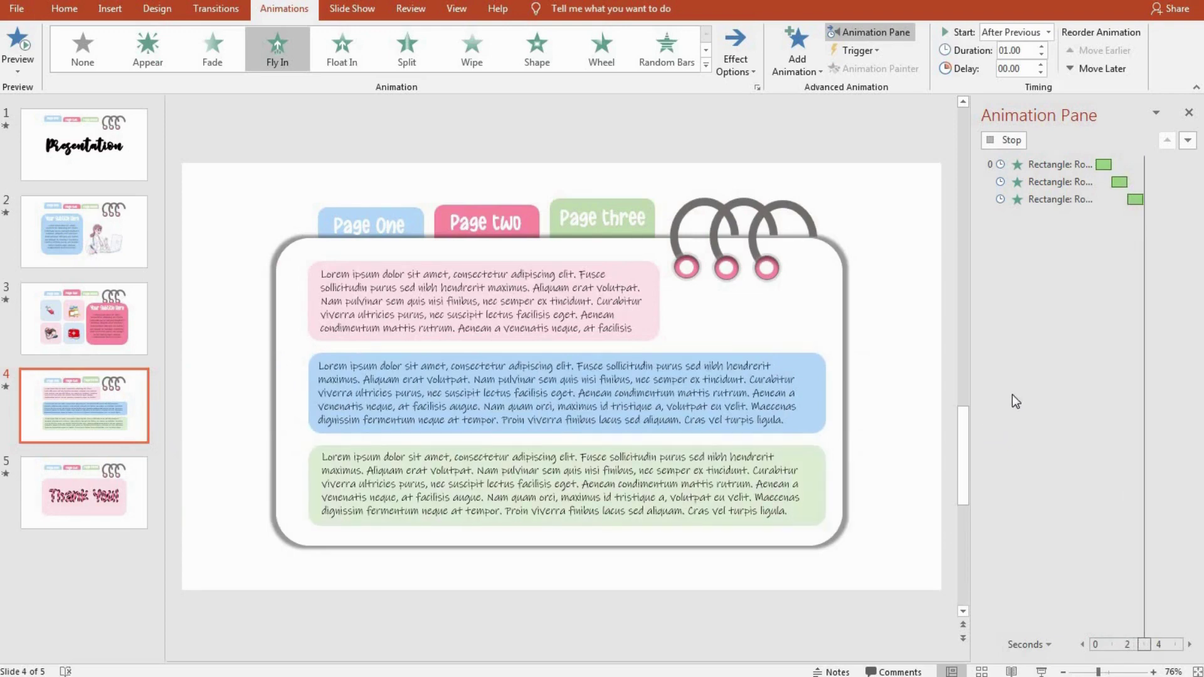
- Replay slide 4's animations, then preview slide 3's picture and box animations
left_click(987, 133)
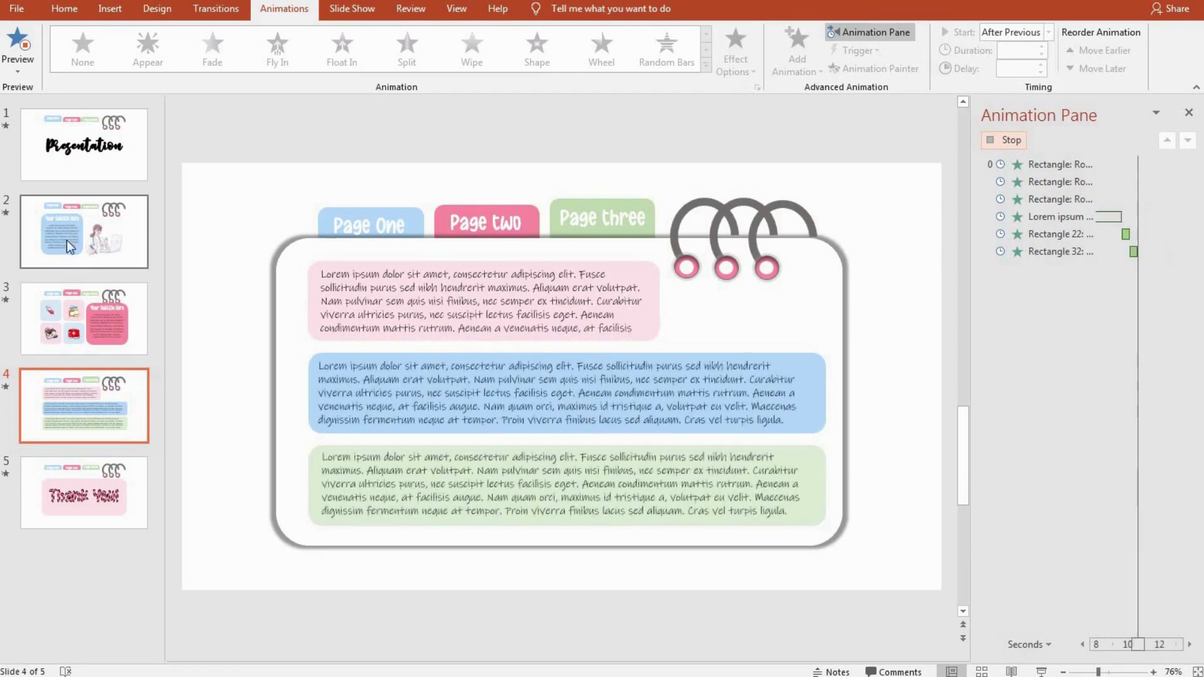
left_click(80, 300)
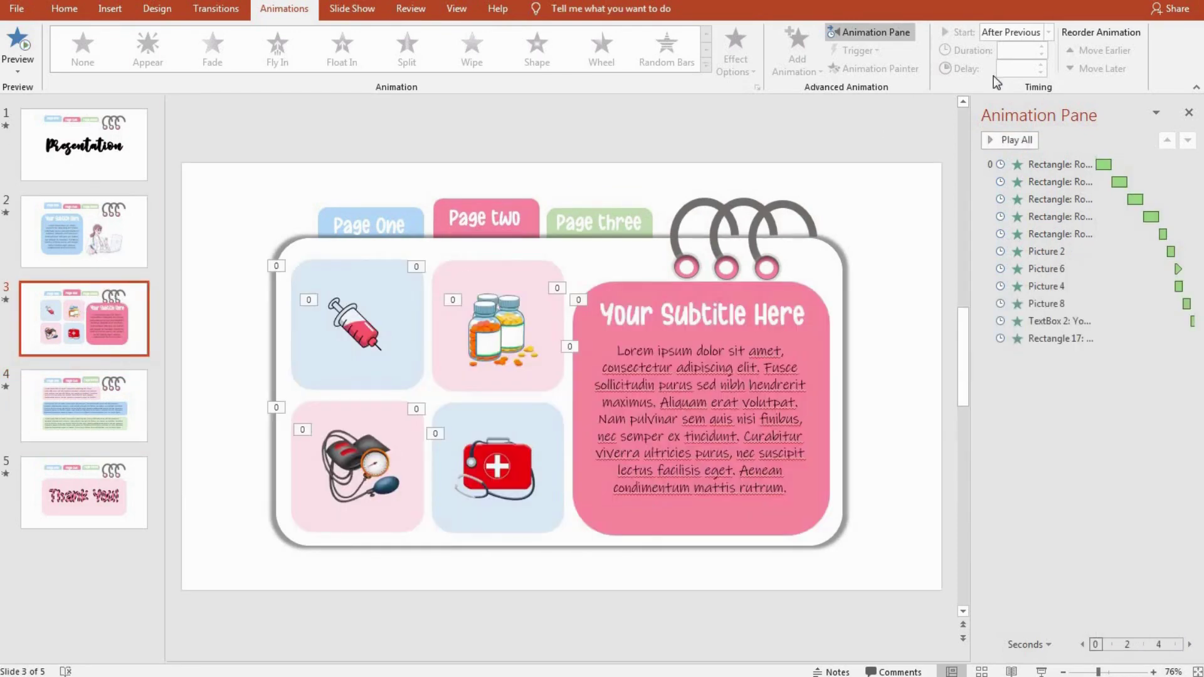
left_click(22, 50)
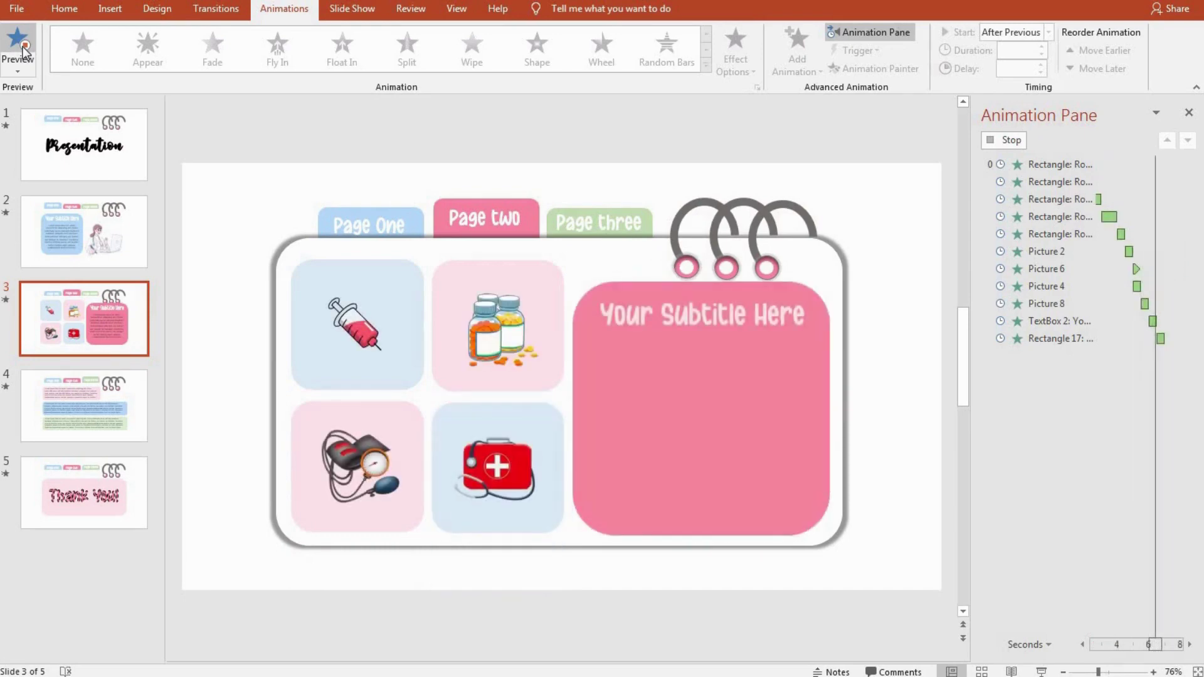
- Preview the animations on slide 2 and the title slide's writing effect
left_click(89, 201)
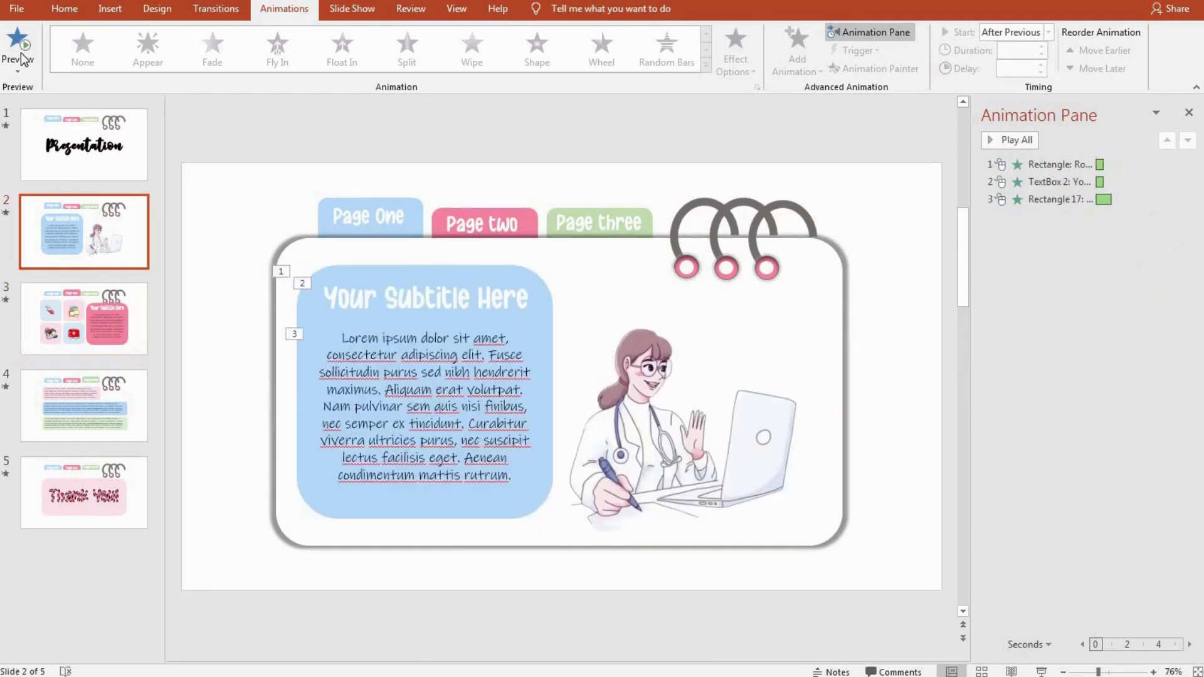
left_click(17, 49)
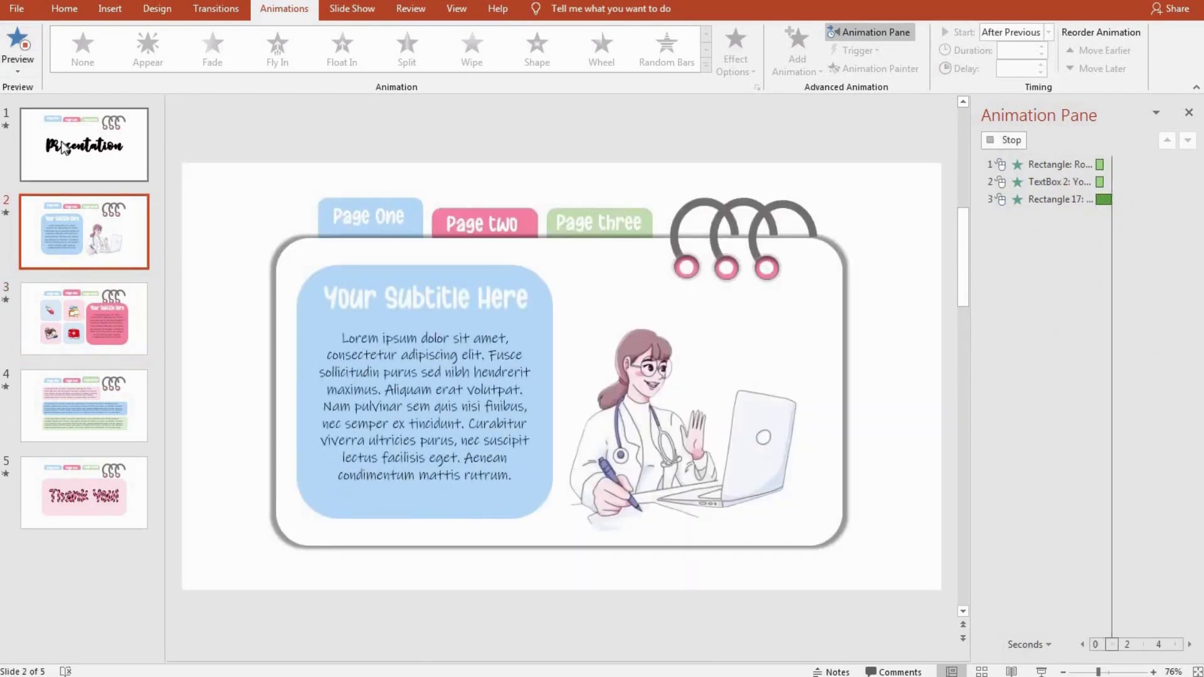
key("Page_Up")
left_click(18, 43)
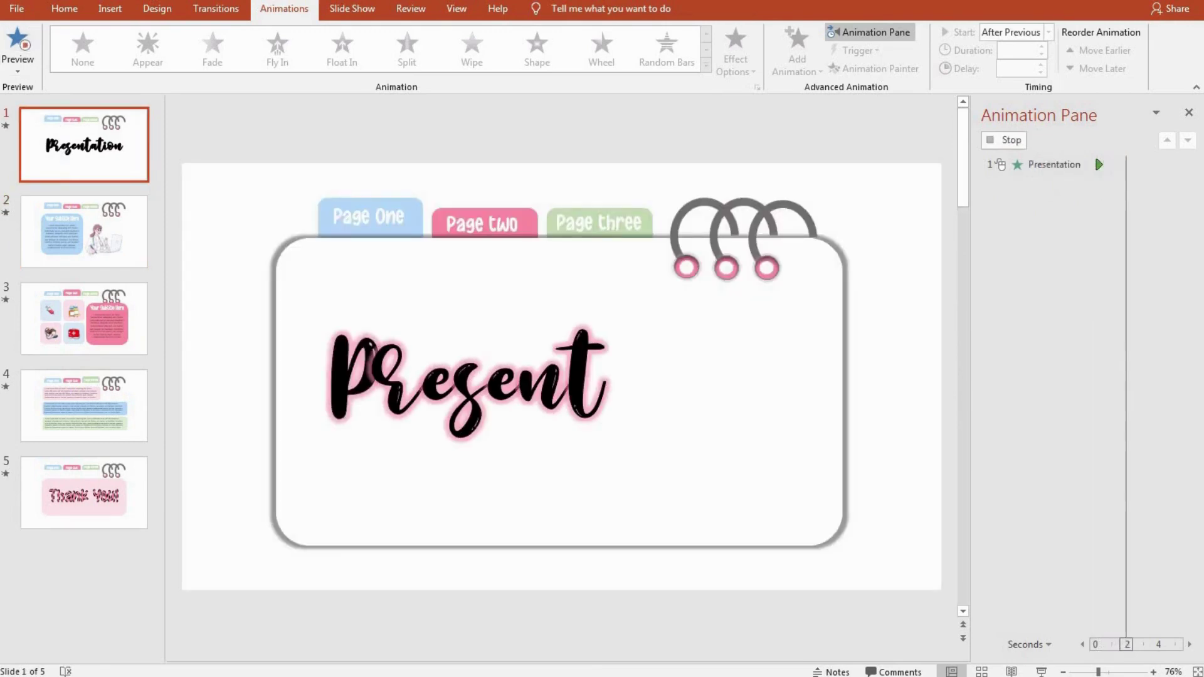
- Close the Animation Pane and widen the slide thumbnail pane
left_click(1192, 114)
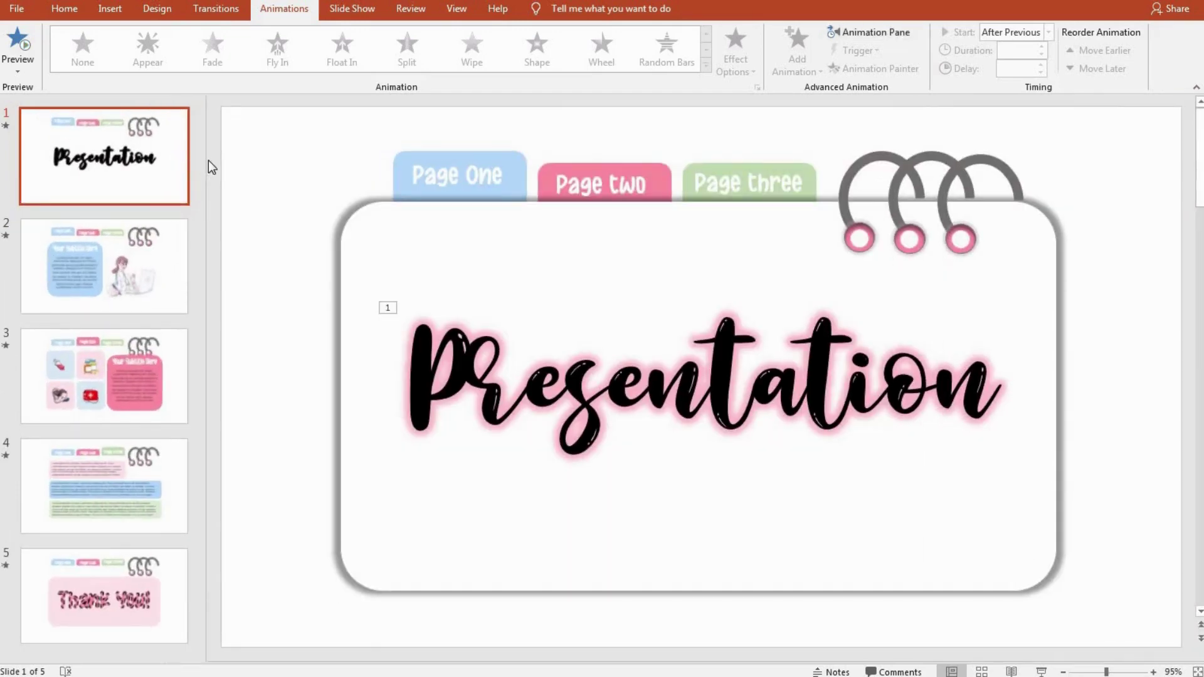
mouse_move(208, 160)
left_mouse_down()
mouse_move(512, 244)
mouse_move(616, 295)
left_mouse_up()
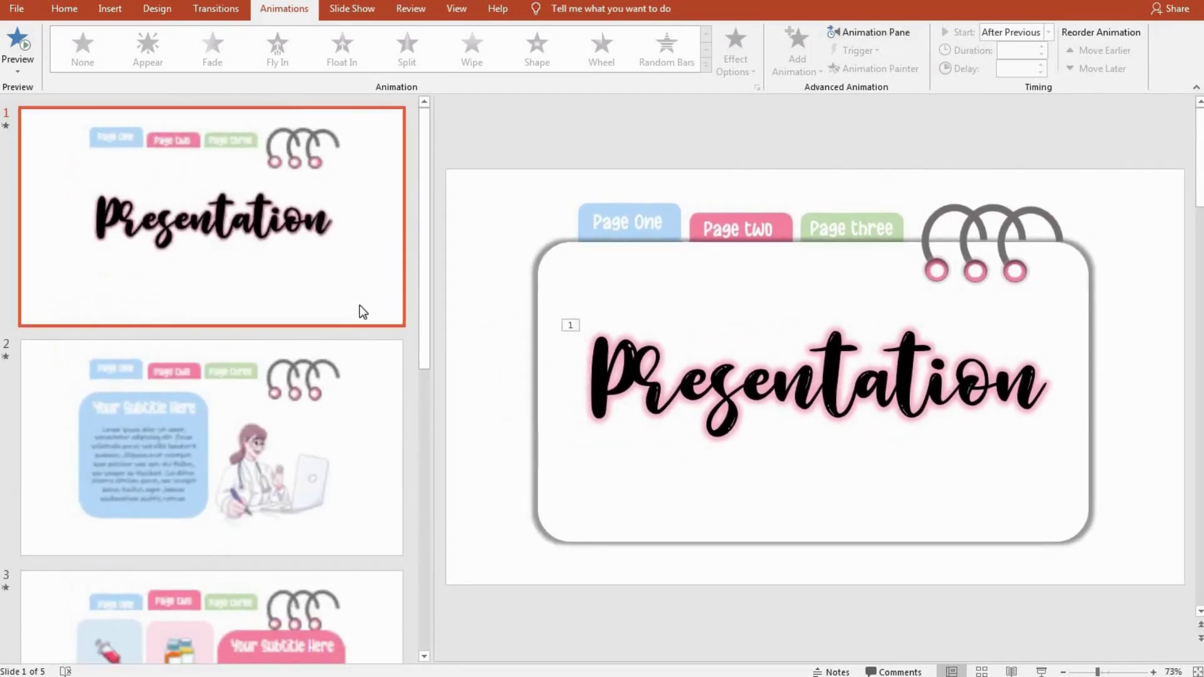
scroll(360, 306, "down", 6)
scroll(360, 306, "down", 2)
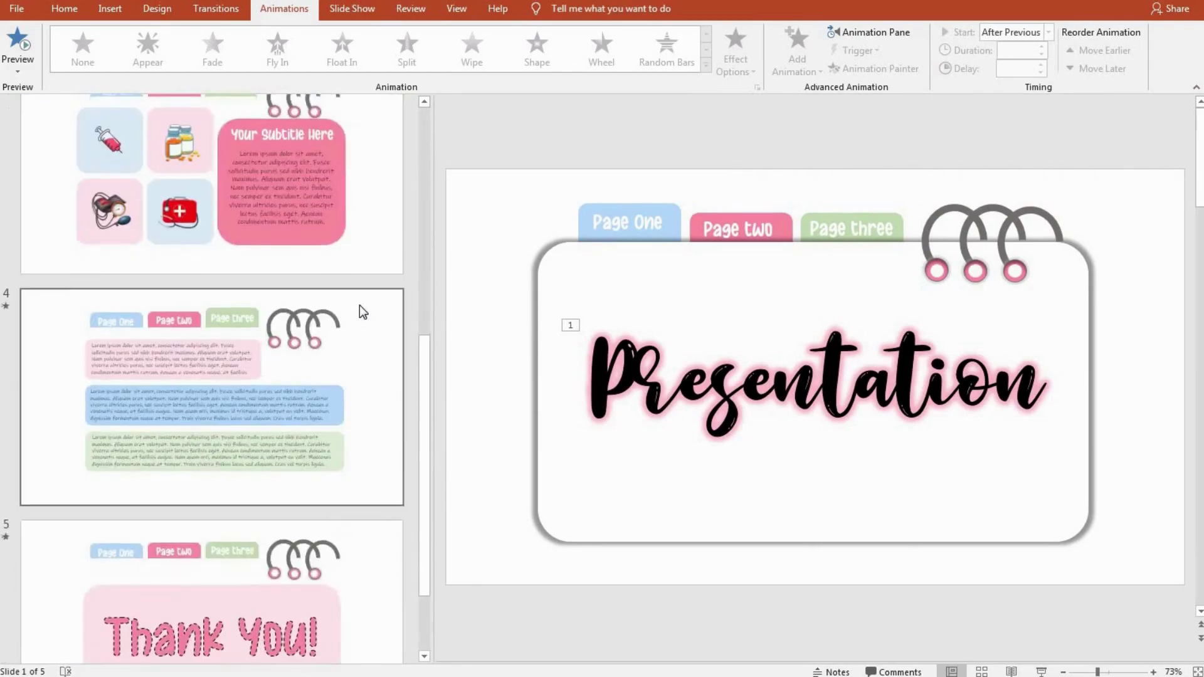
scroll(360, 305, "down", 2)
- Run the slide show from the start, advance past the title, and test the Page two and Page three tabs
key("F5")
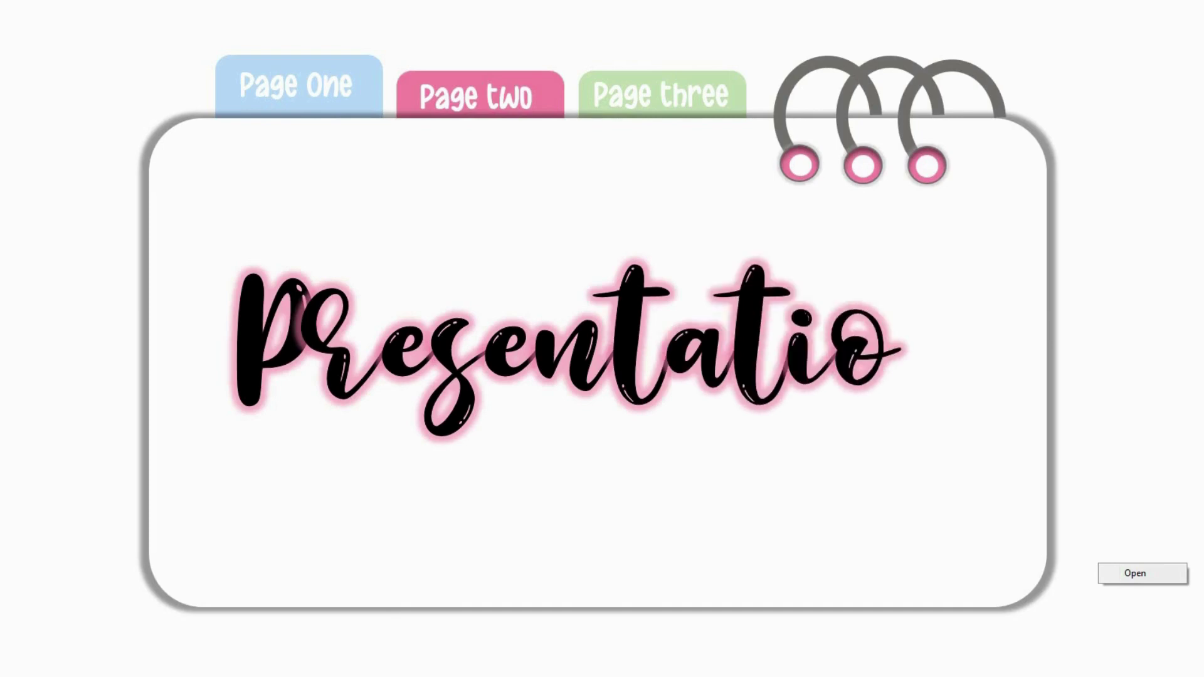
left_click(467, 97)
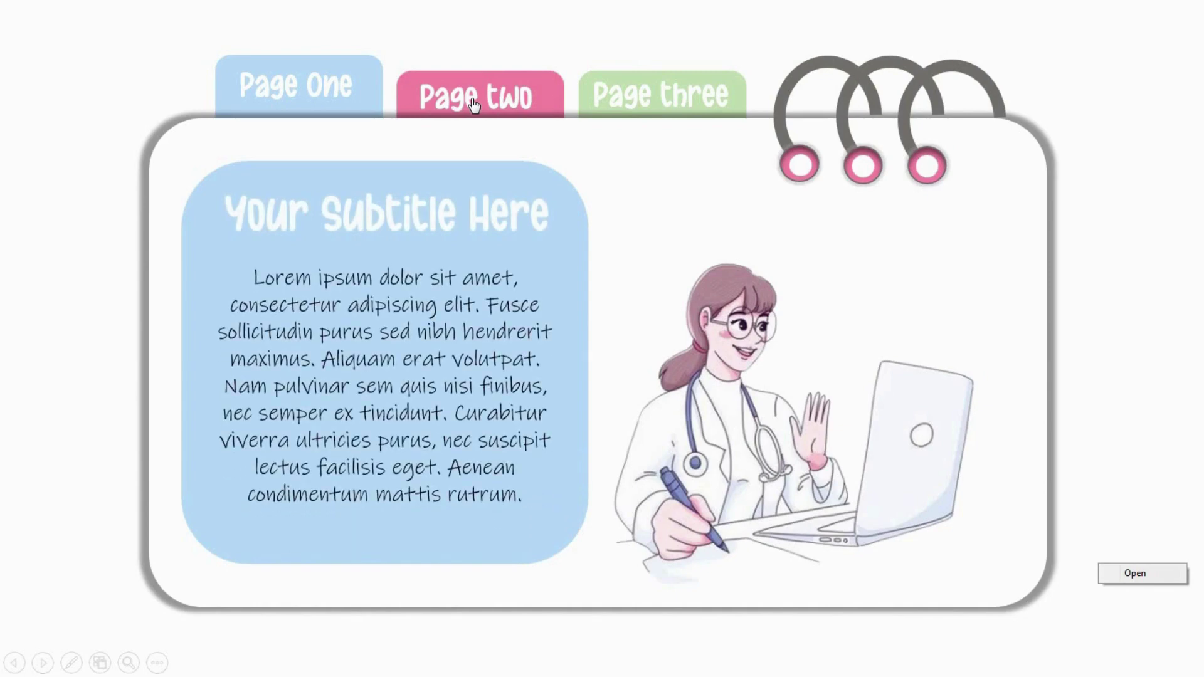
left_click(471, 98)
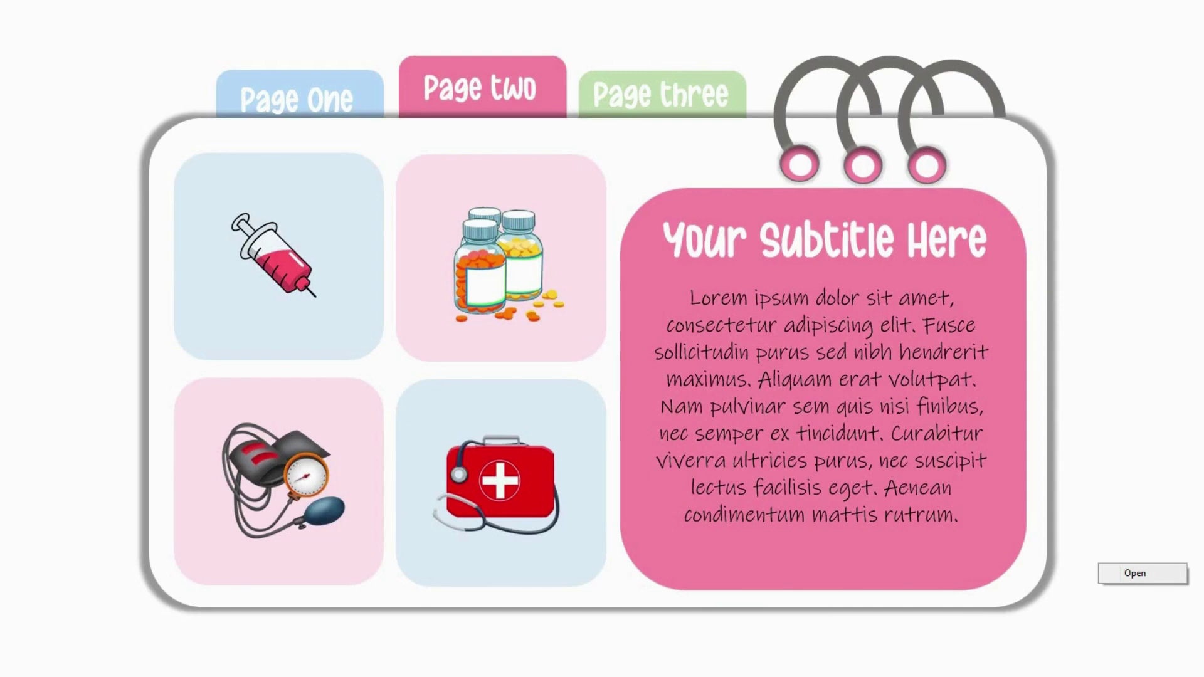
left_click(691, 98)
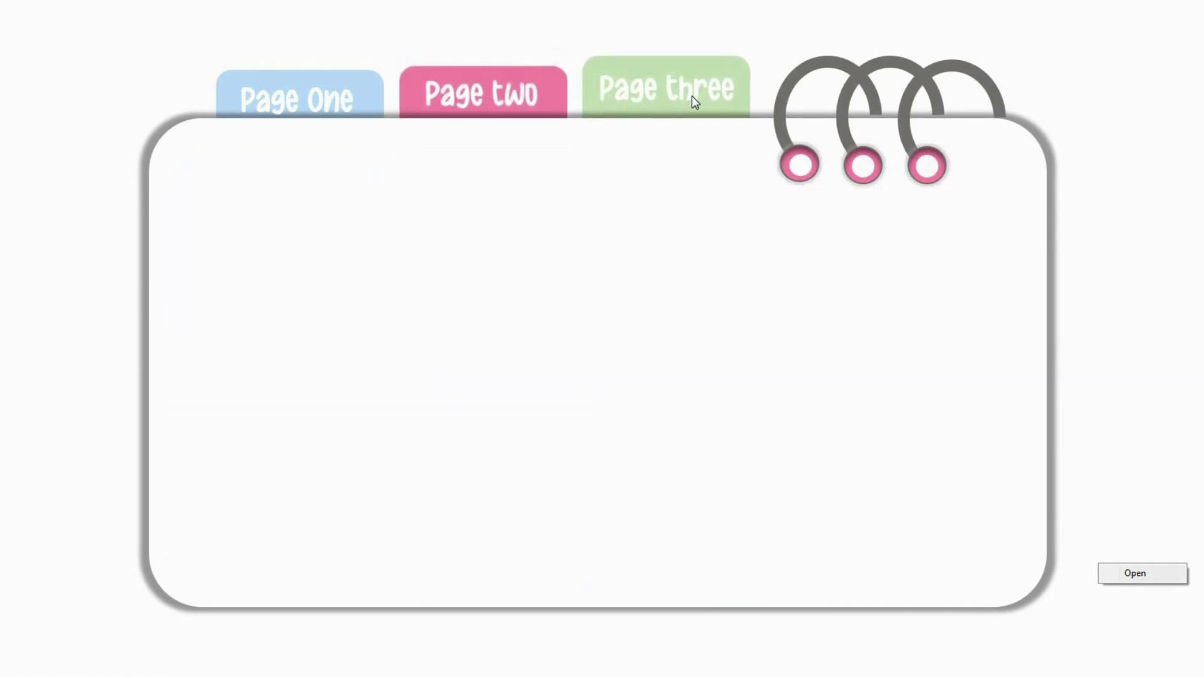